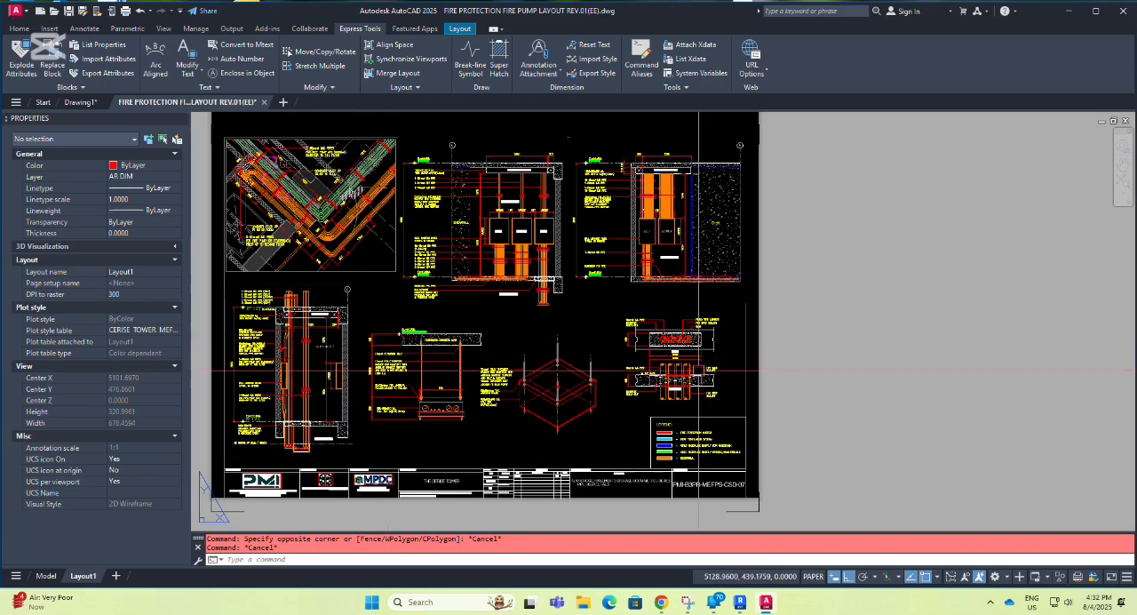
Activate the legend viewport above the drawing number in the layout's title block.
middle_click_drag(706, 462, 583, 372)
scroll(538, 358, "up", 8)
middle_click_drag(642, 410, 574, 396)
left_click_drag(574, 396, 310, 320)
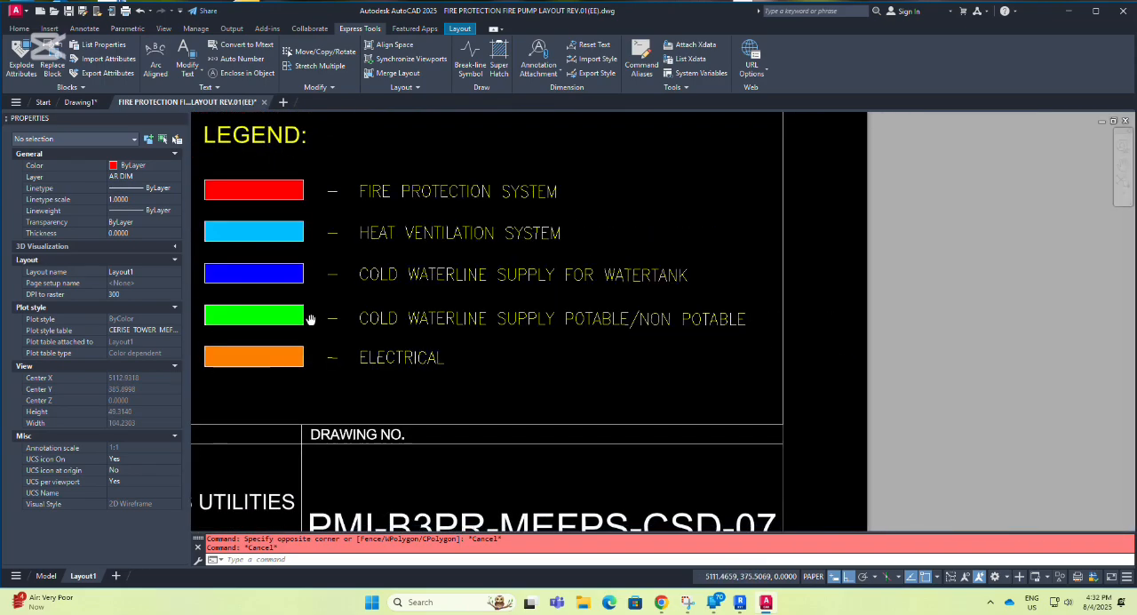
scroll(299, 315, "down", 3)
middle_click_drag(310, 319, 325, 249)
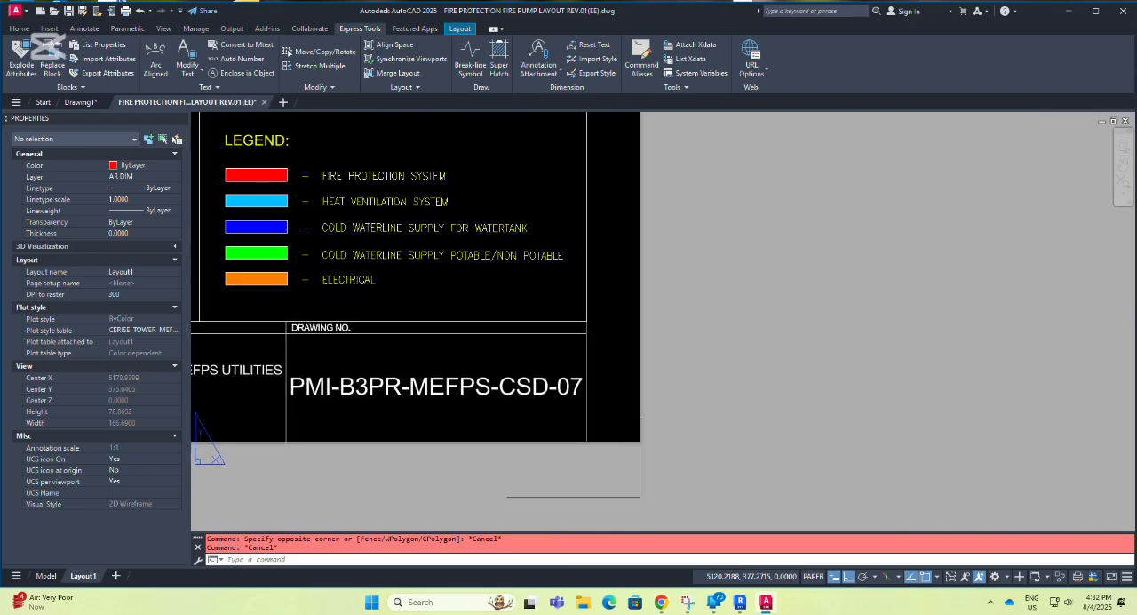
double_click(404, 282)
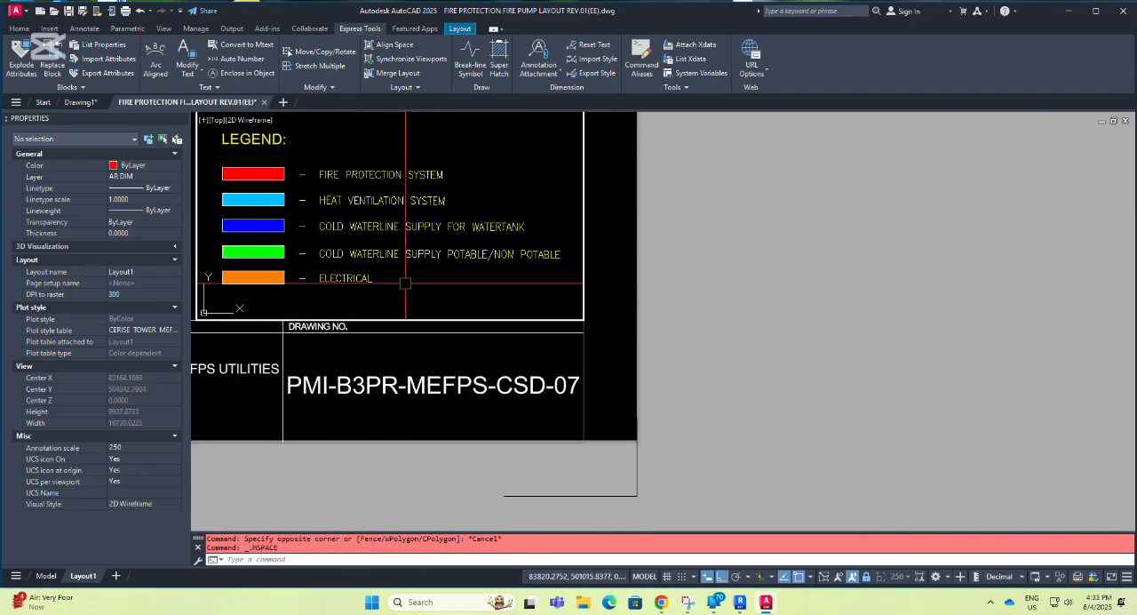
Open the Layer Properties Manager and place it clear of the legend's color swatches.
type("L")
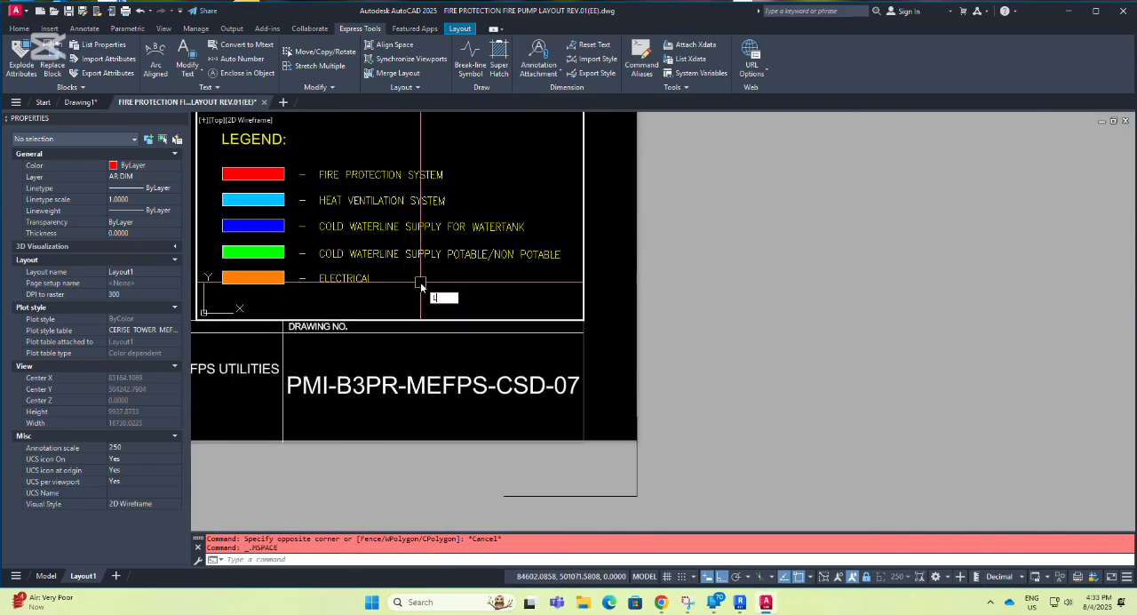
type("A")
key("Return")
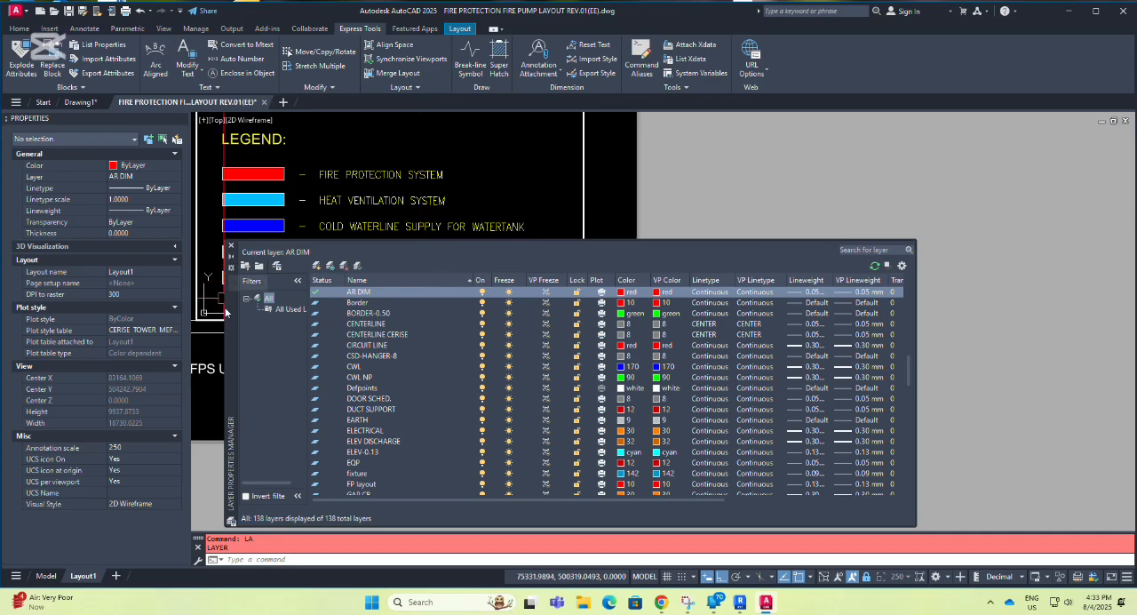
left_click_drag(226, 310, 330, 317)
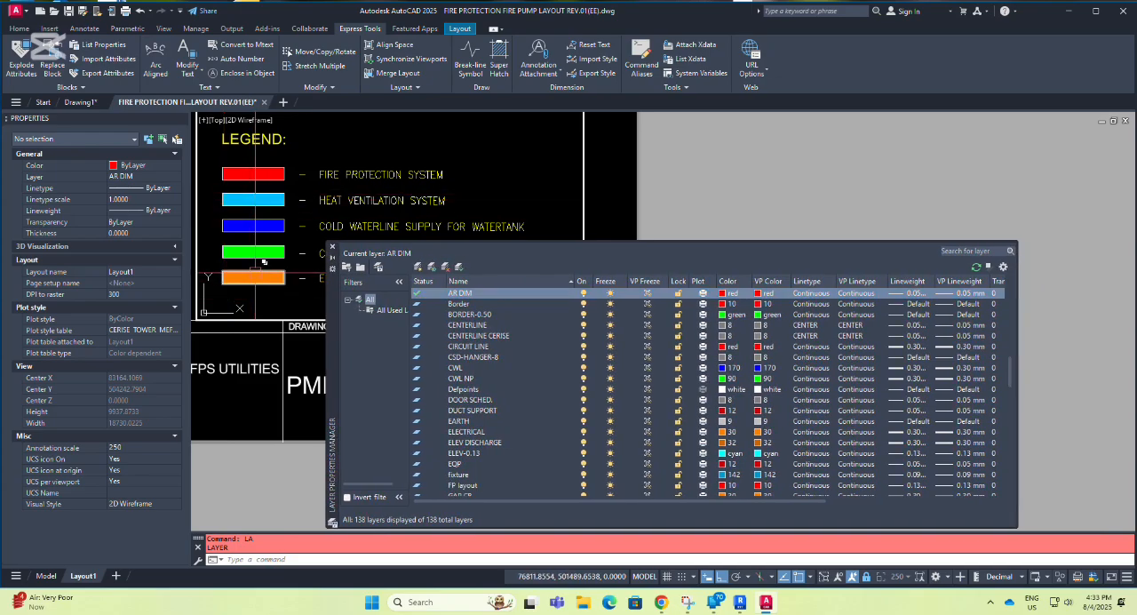
Inspect the red Fire Protection System swatch's properties and highlight its layer, FP layout, in the layer list.
scroll(255, 171, "up", 2)
left_click(255, 172)
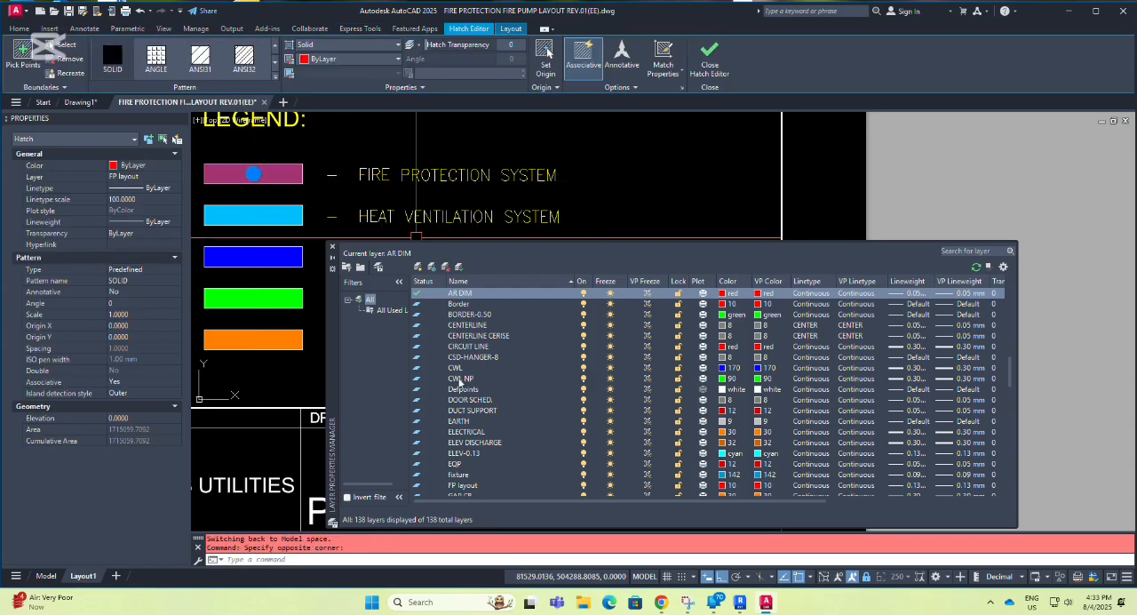
scroll(457, 436, "down", 1)
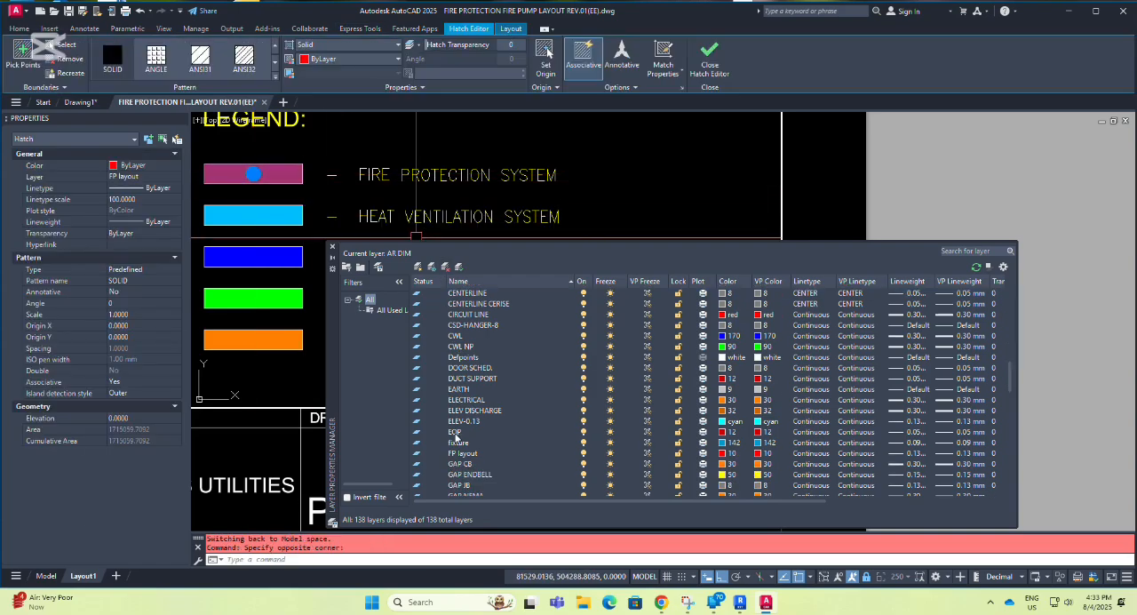
left_click(471, 453)
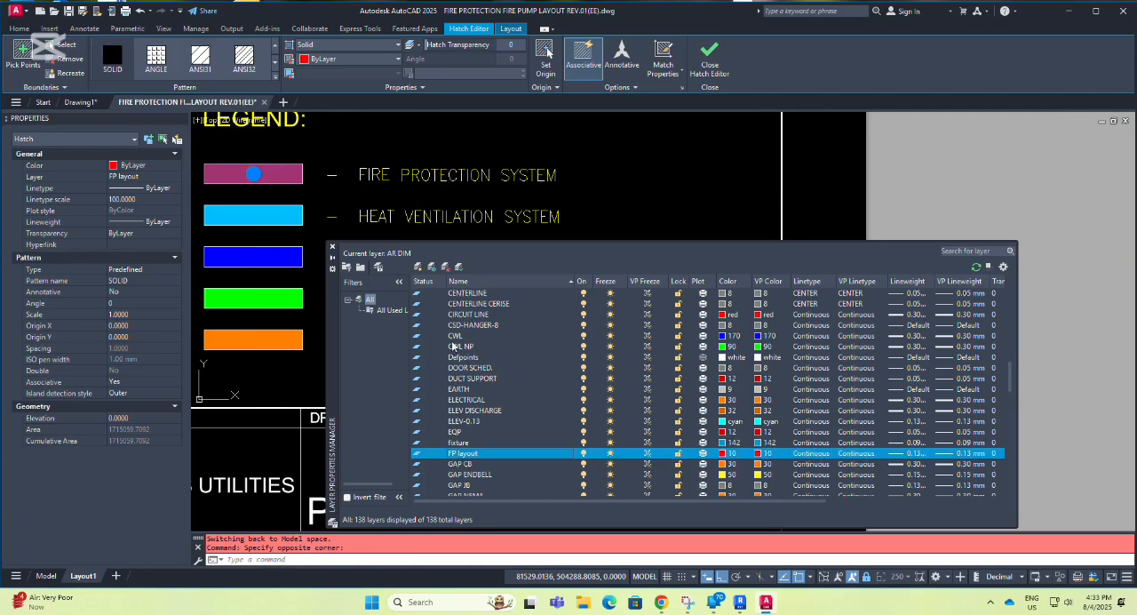
key("Escape")
Inspect the light-blue Heat Ventilation System swatch's properties and highlight its layer, HVAC, in the layer list.
left_click(254, 216)
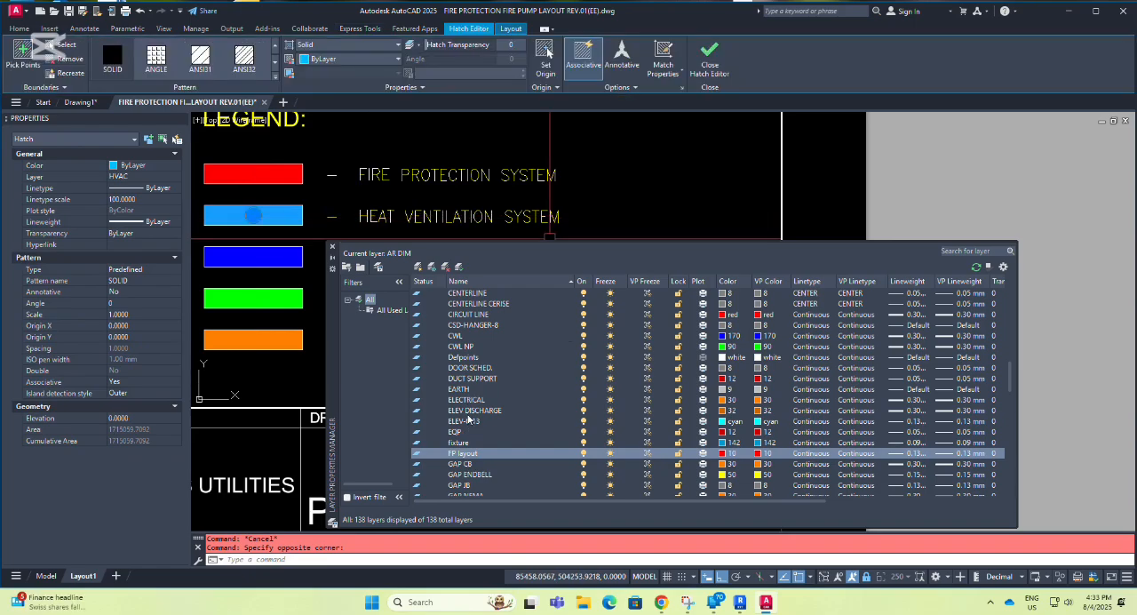
scroll(468, 418, "down", 2)
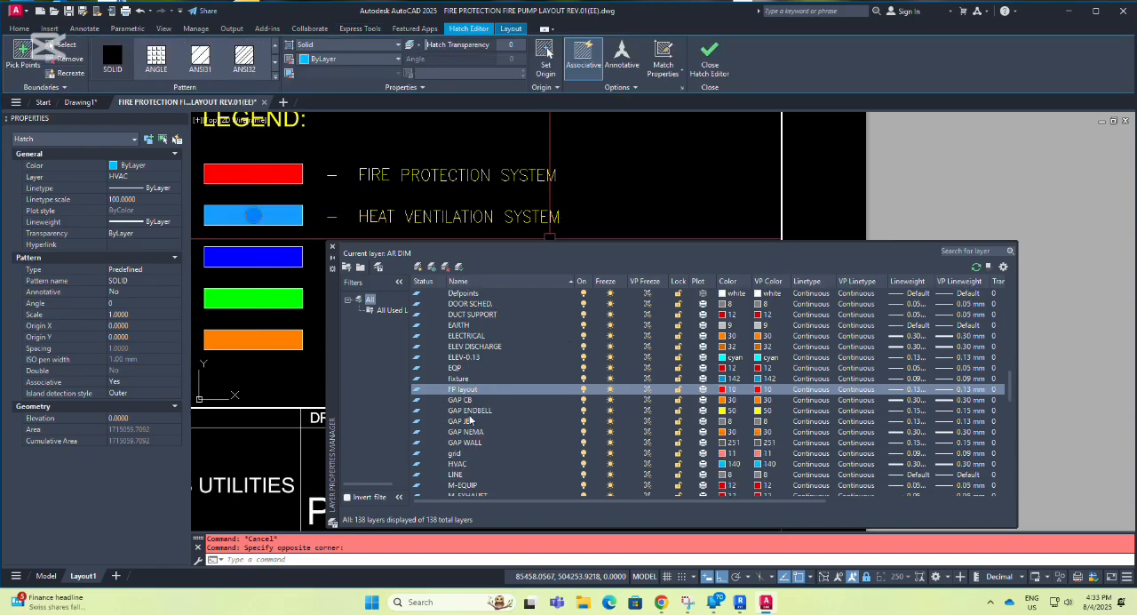
left_click(458, 463)
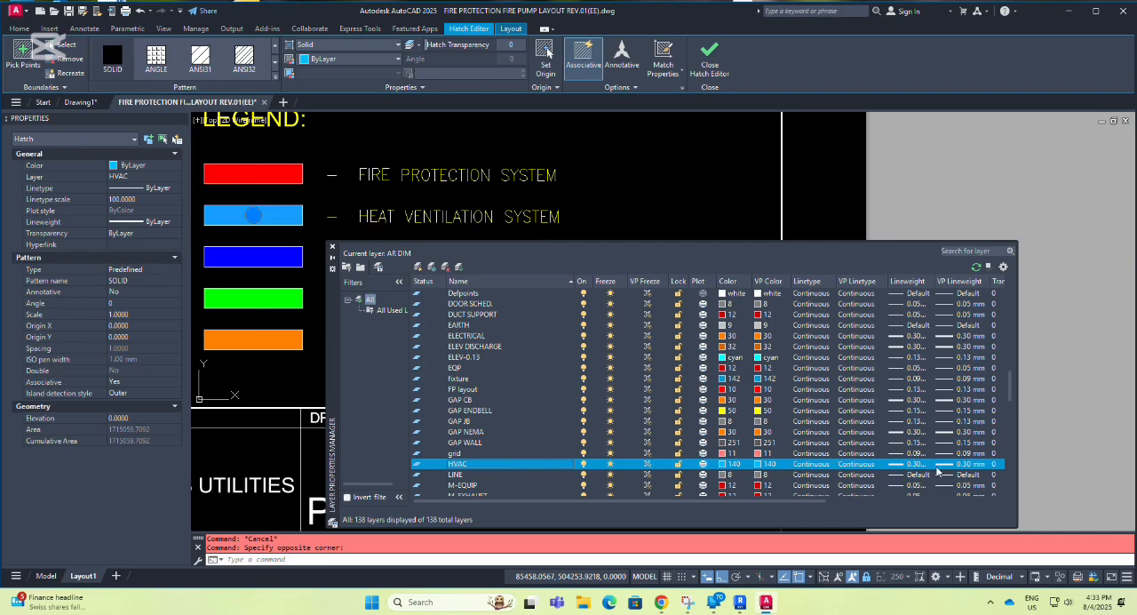
key("Escape")
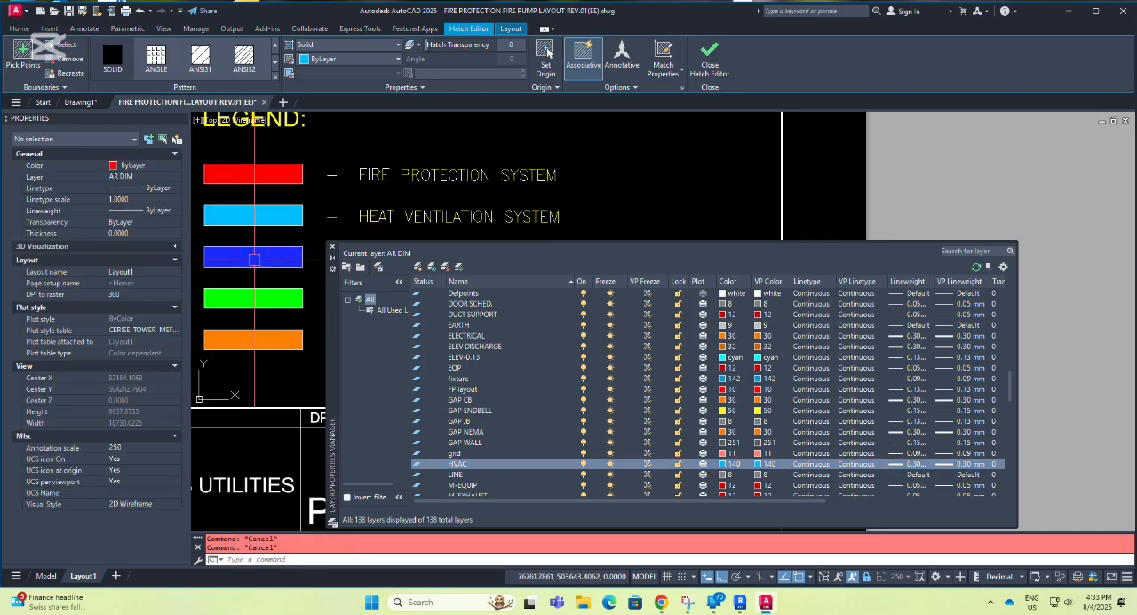
Inspect the dark-blue watertank cold waterline swatch's properties and highlight its layer, CWL, in the layer list.
left_click(258, 256)
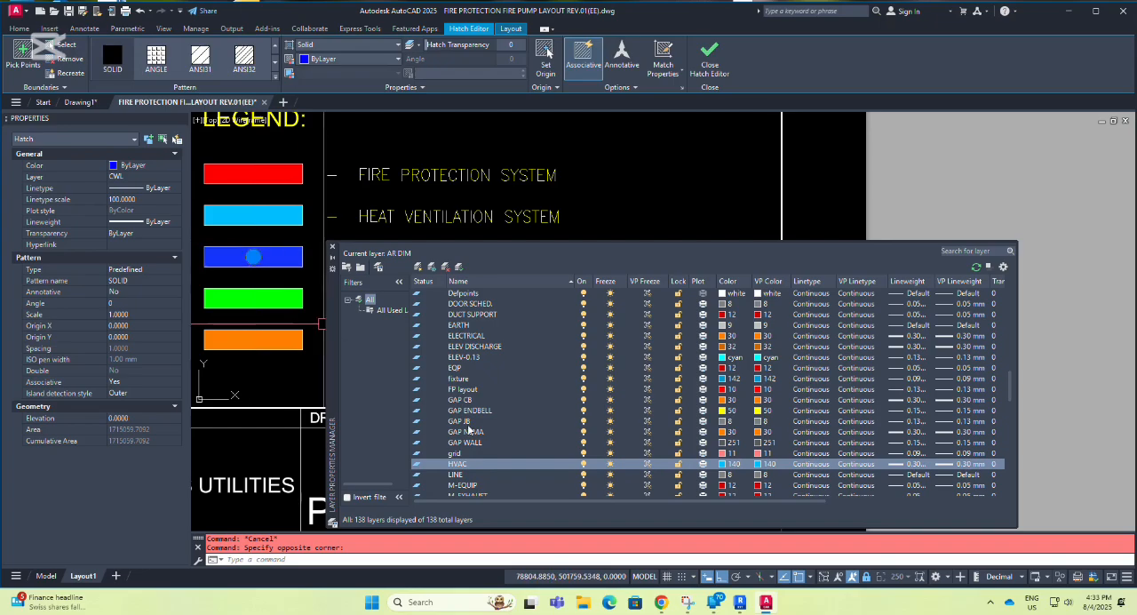
scroll(473, 411, "up", 1)
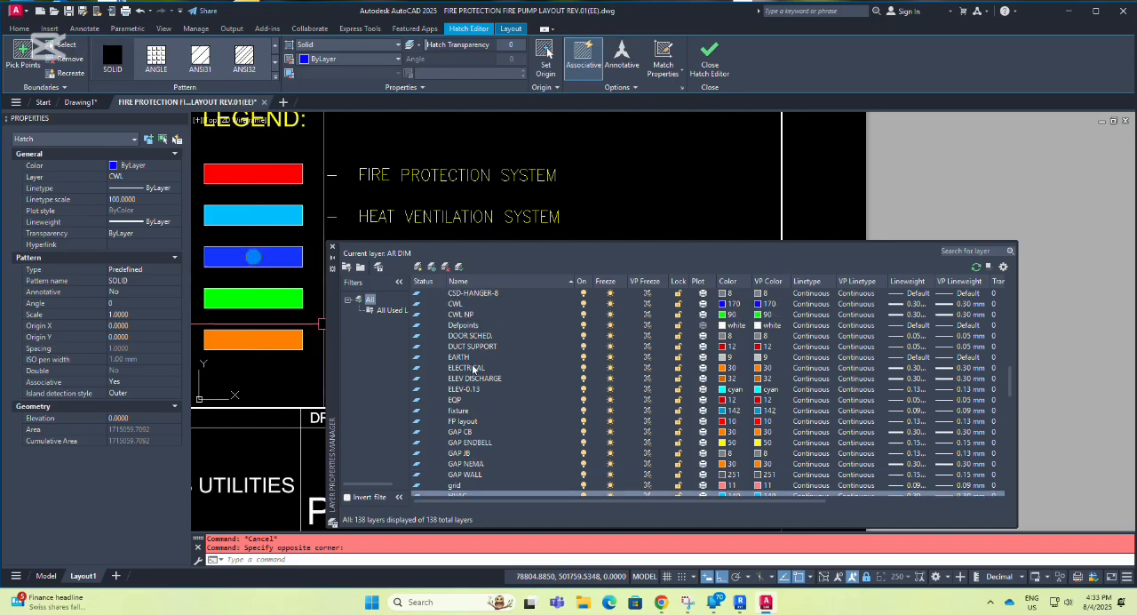
left_click(457, 305)
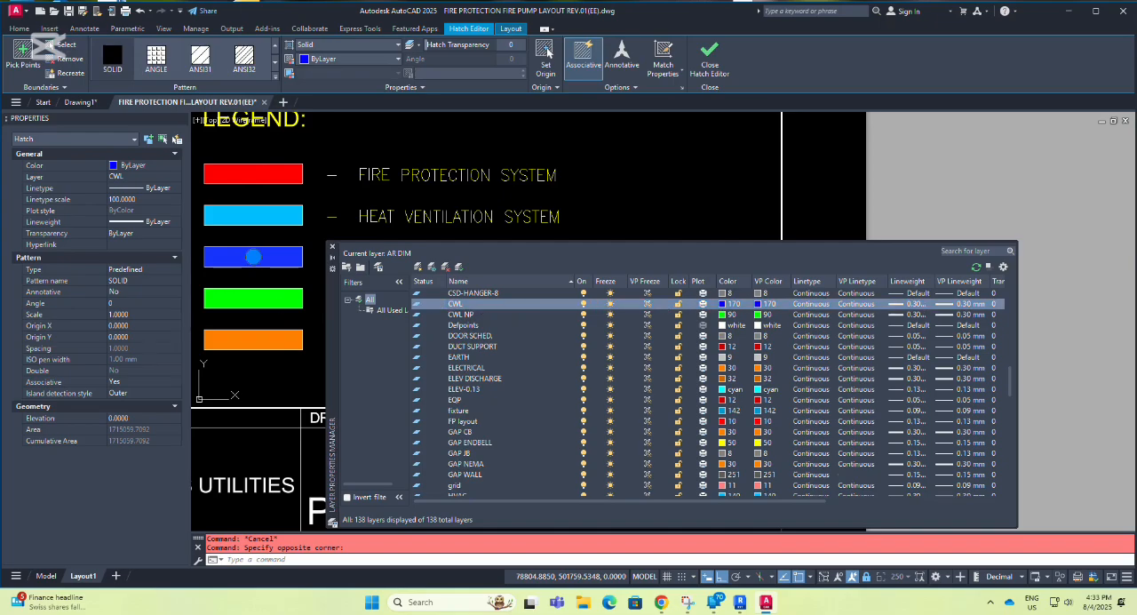
key("Escape")
Inspect the green potable/non-potable cold waterline swatch's properties and highlight its layer, CWL NP, in the layer list.
left_click(238, 297)
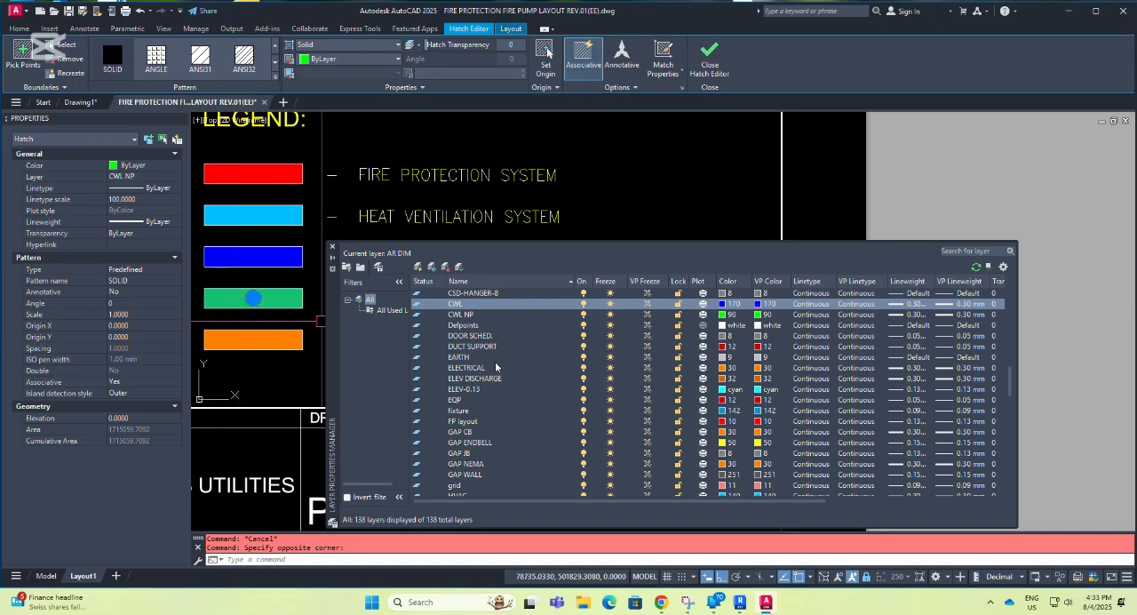
left_click(459, 314)
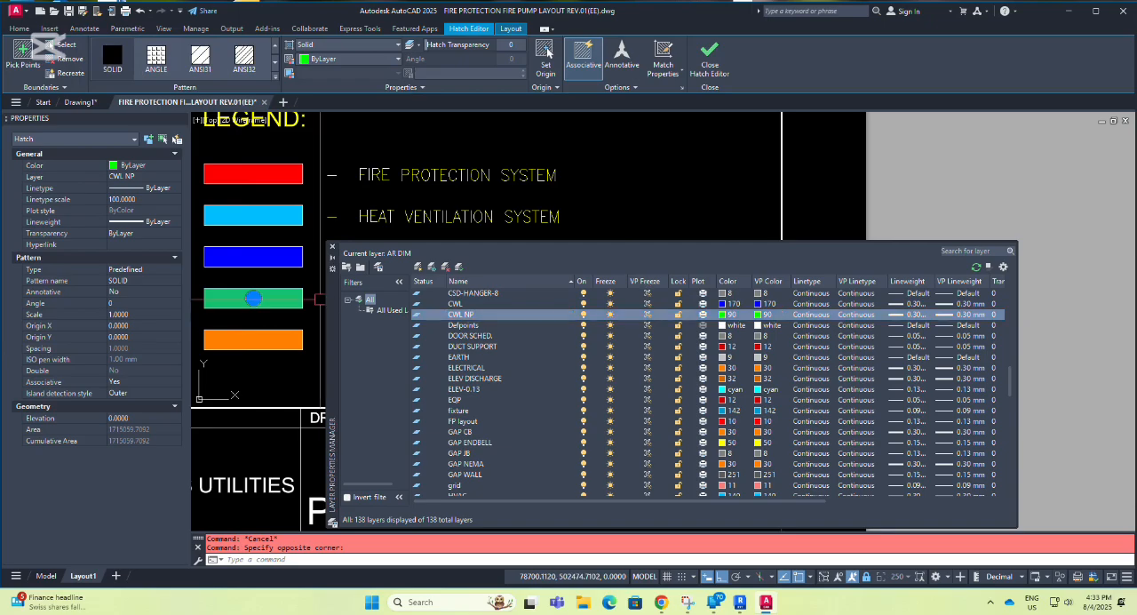
key("Escape")
Inspect the orange Electrical swatch and highlight its layer, ELECTRICAL, in the layer list, closing the layer manager when done.
left_click(264, 339)
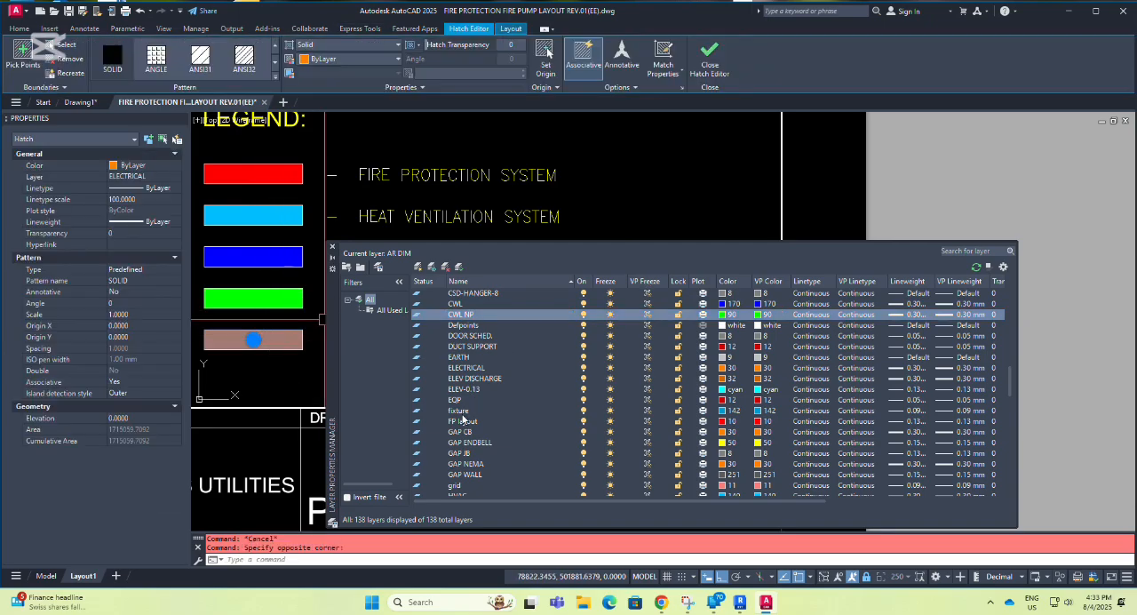
left_click(465, 368)
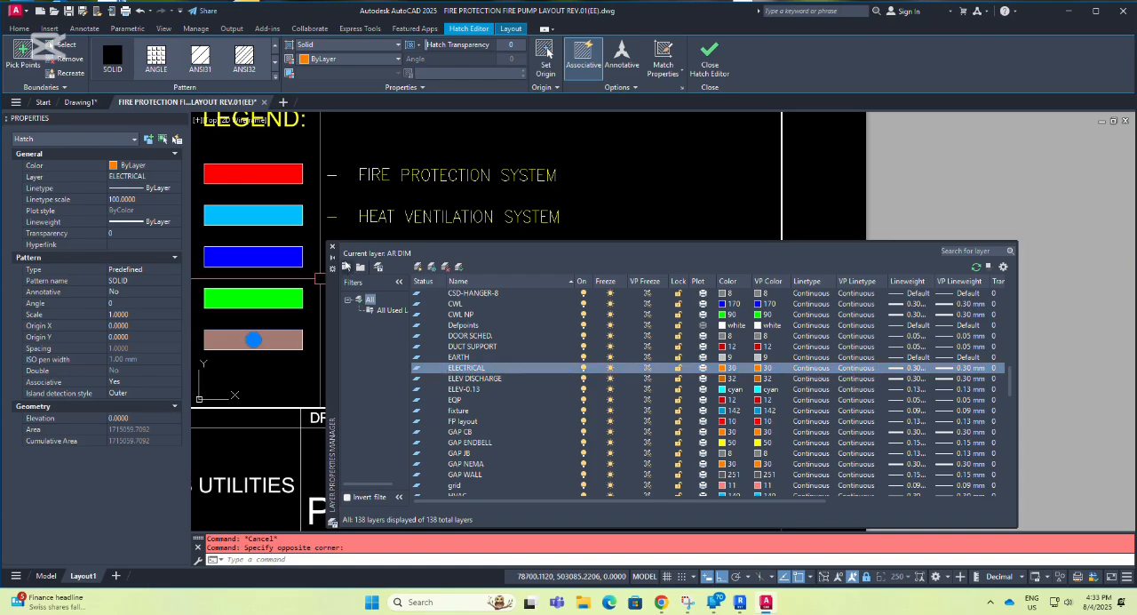
left_click(333, 249)
key("Escape")
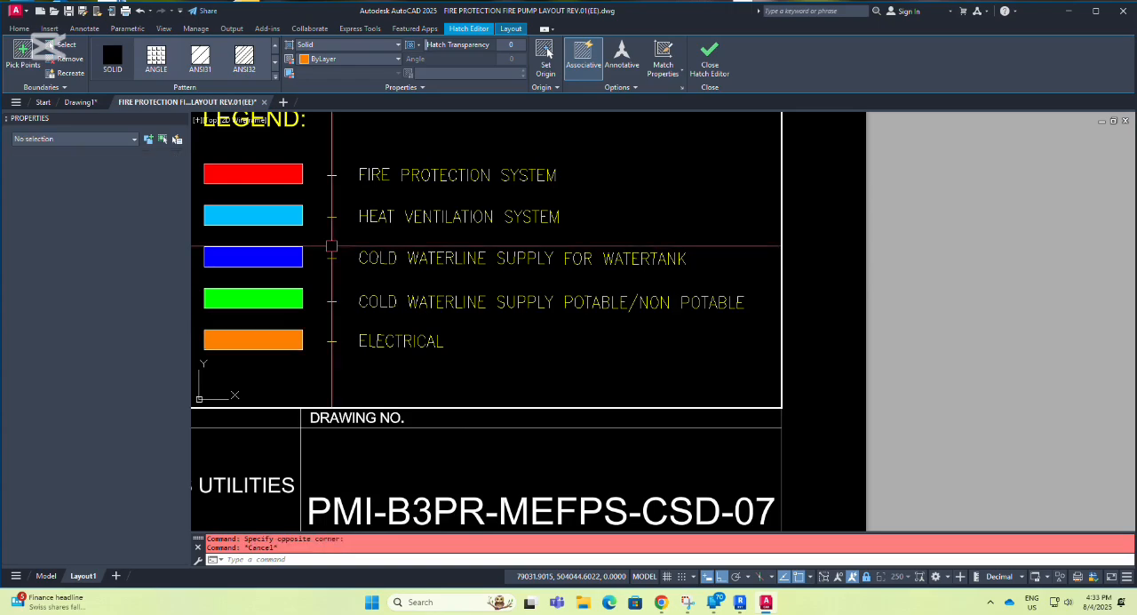
Return the layout to paper space and open the plot settings for Layout1, keeping the legend in view.
scroll(551, 355, "down", 3)
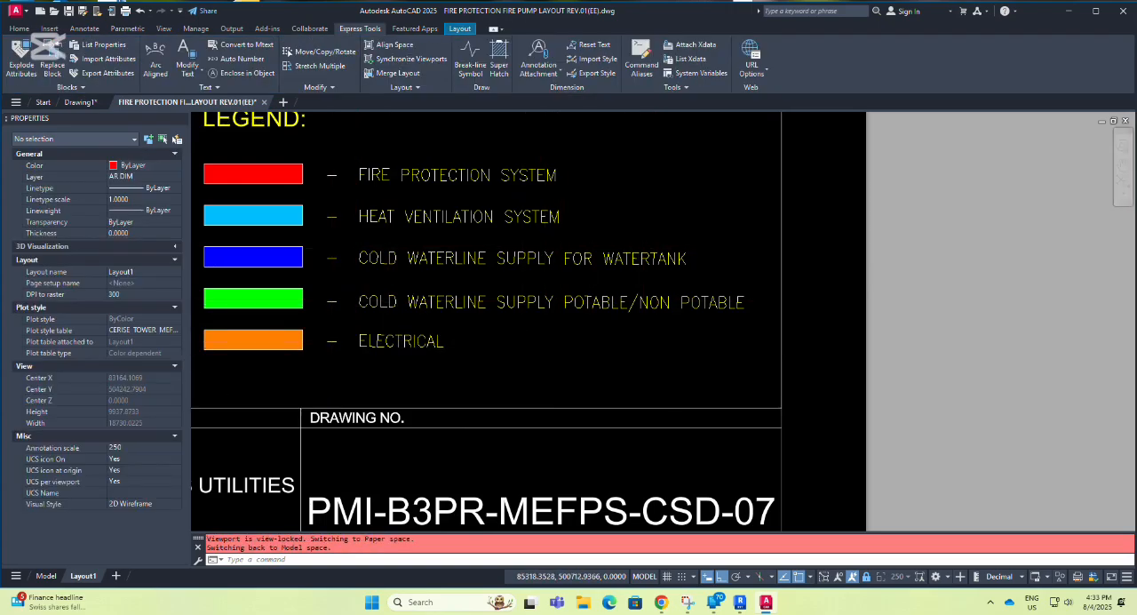
middle_click_drag(513, 341, 329, 224)
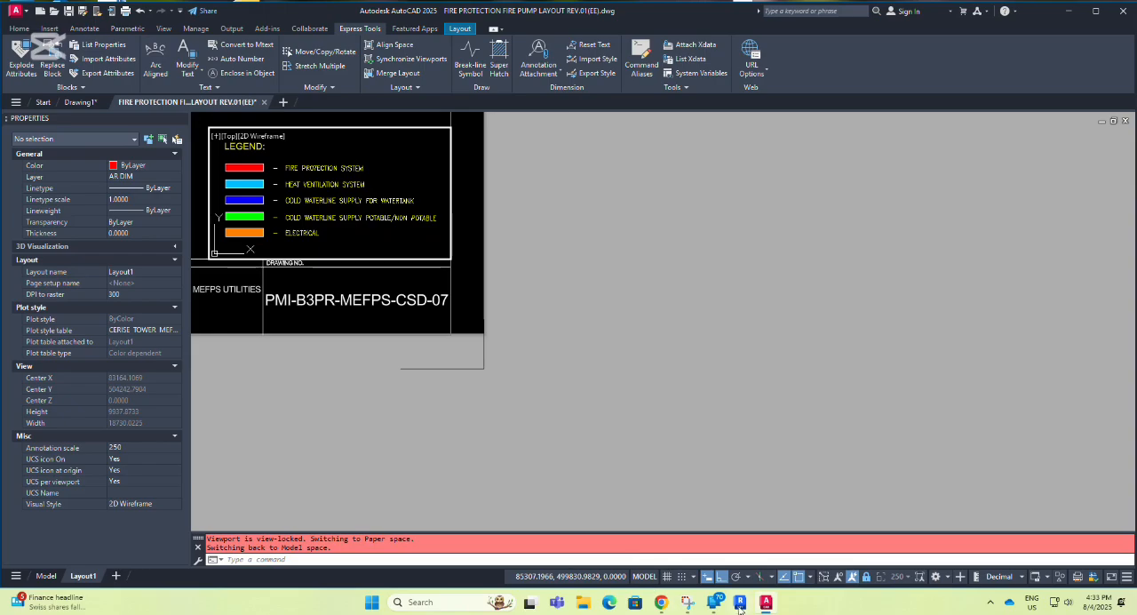
left_click(646, 577)
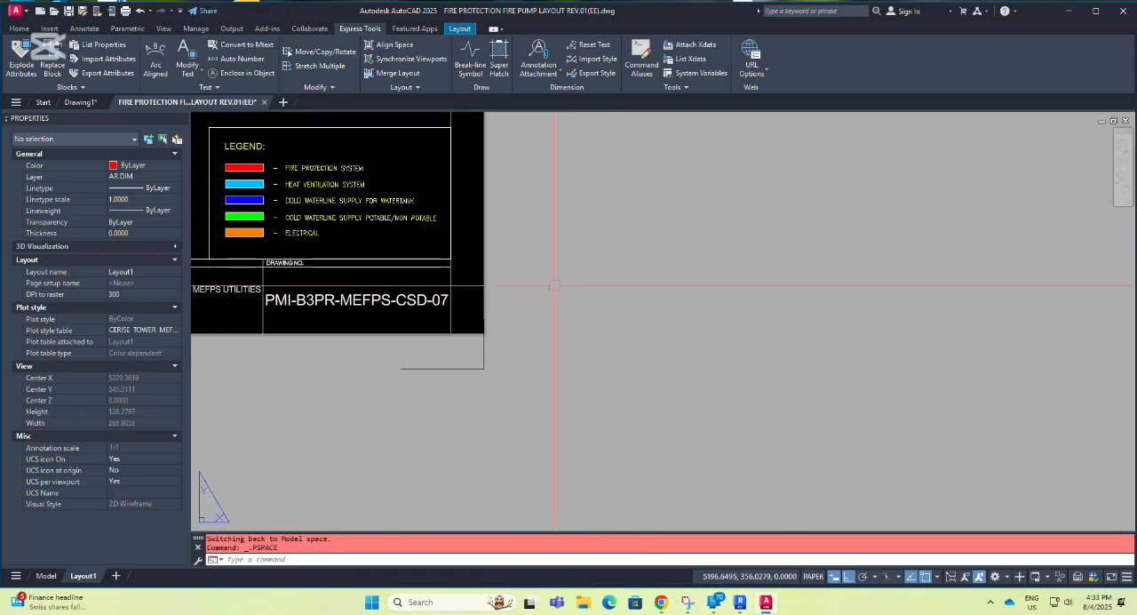
key("ctrl+p")
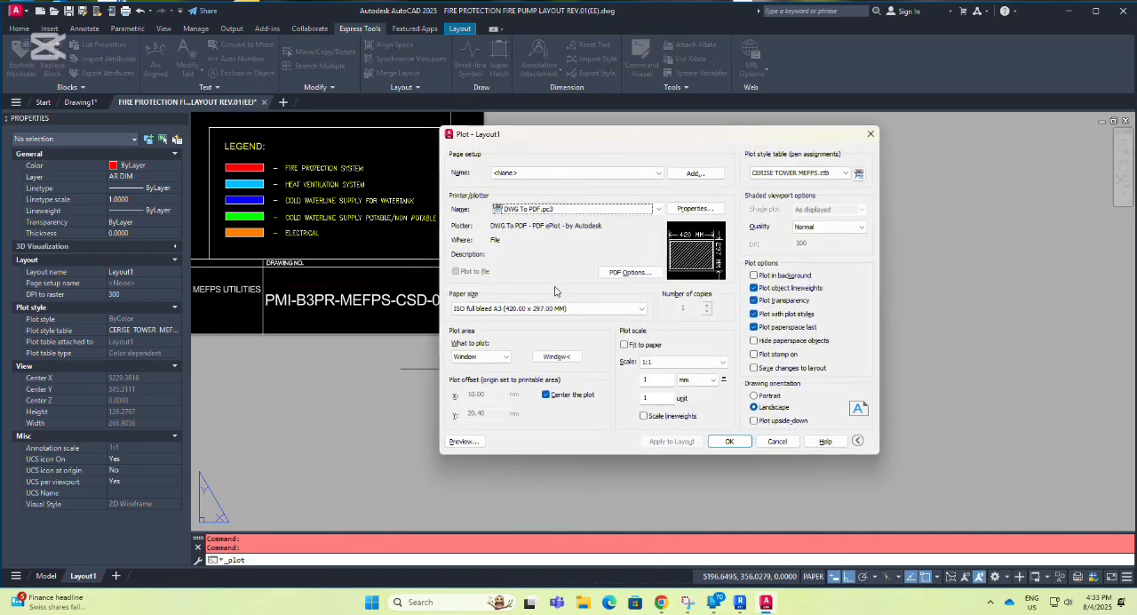
left_click_drag(591, 138, 652, 133)
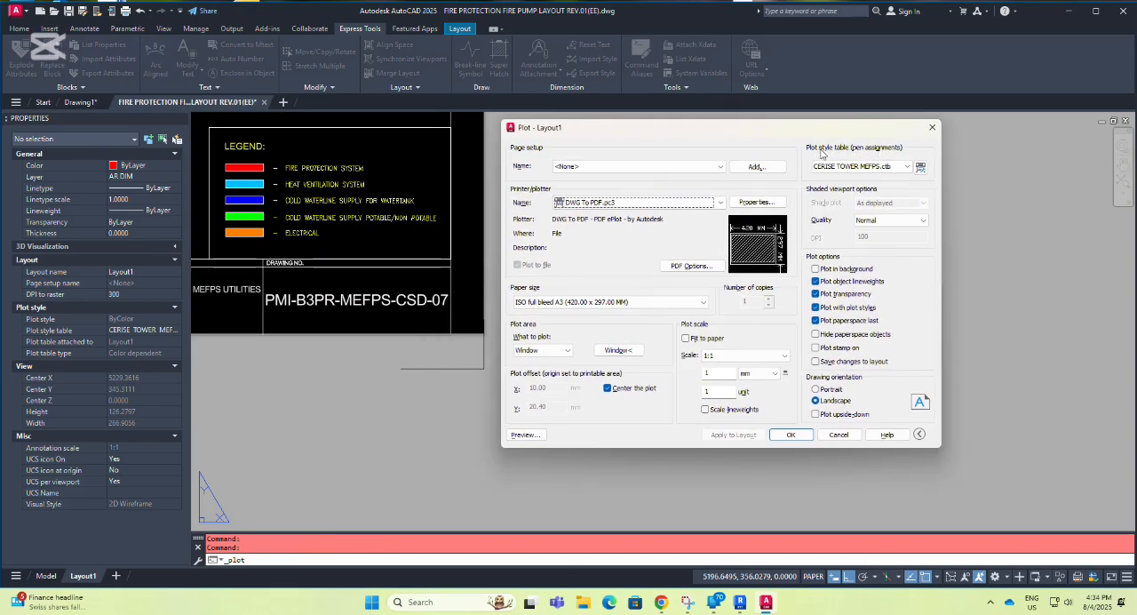
left_click(920, 167)
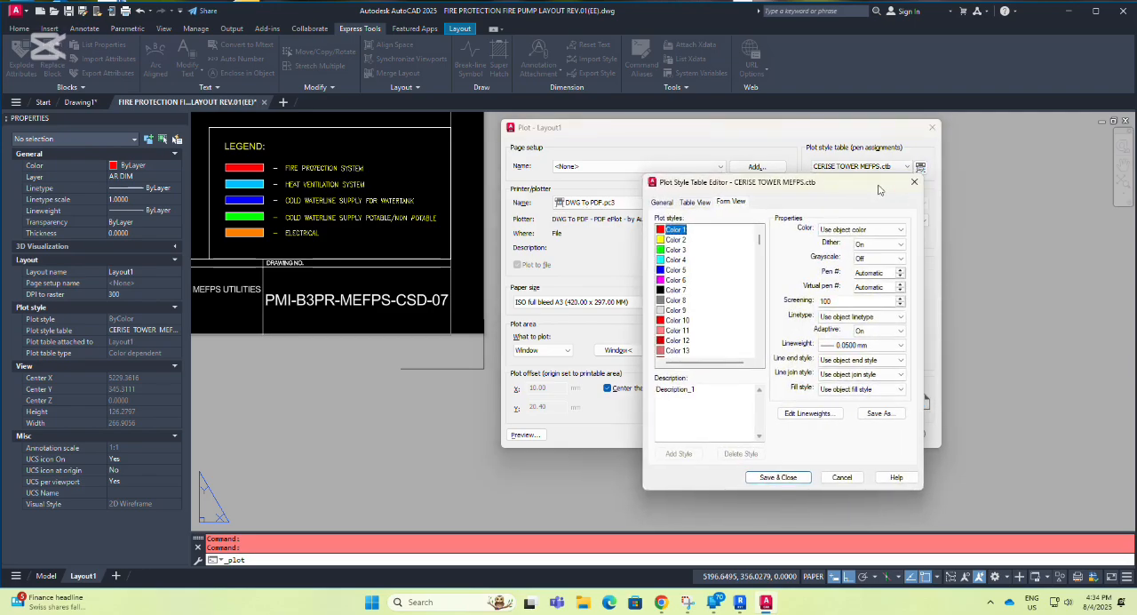
left_click_drag(881, 186, 1077, 204)
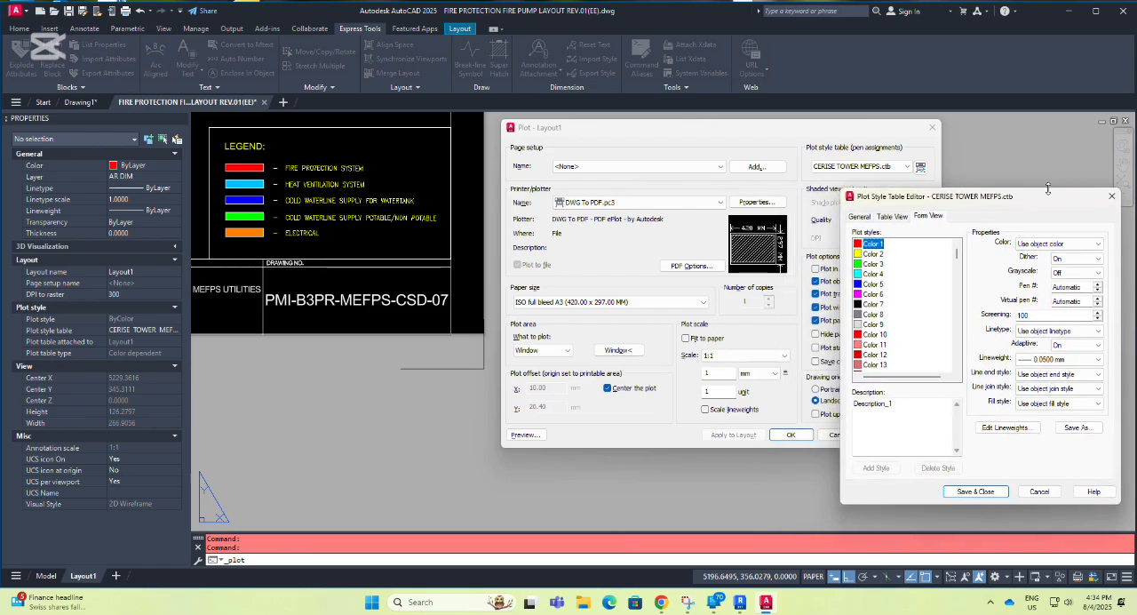
left_click(706, 124)
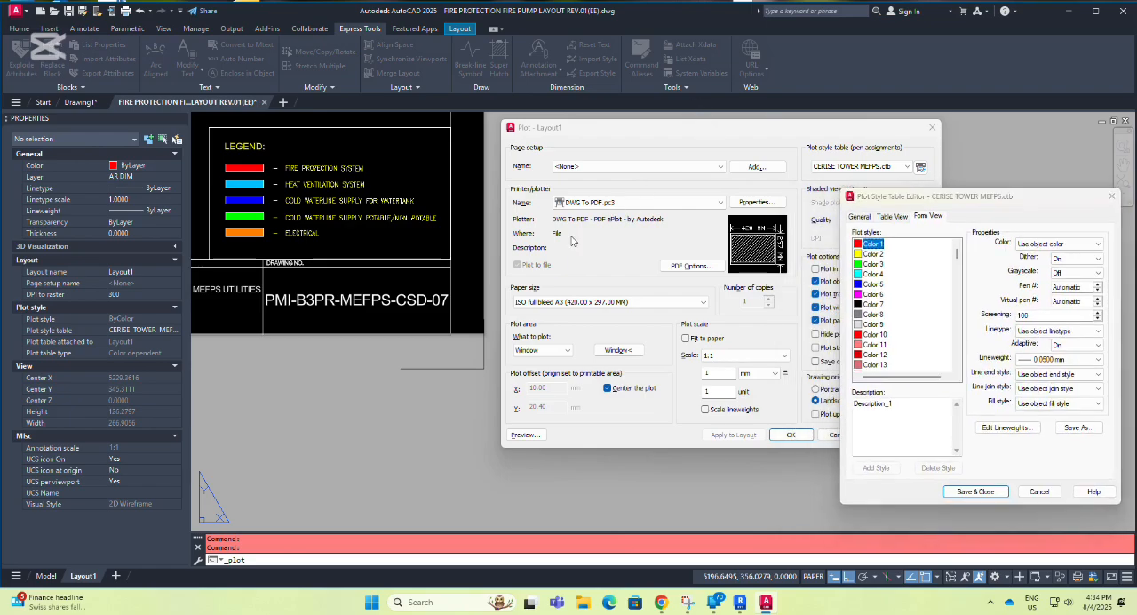
left_click(1111, 196)
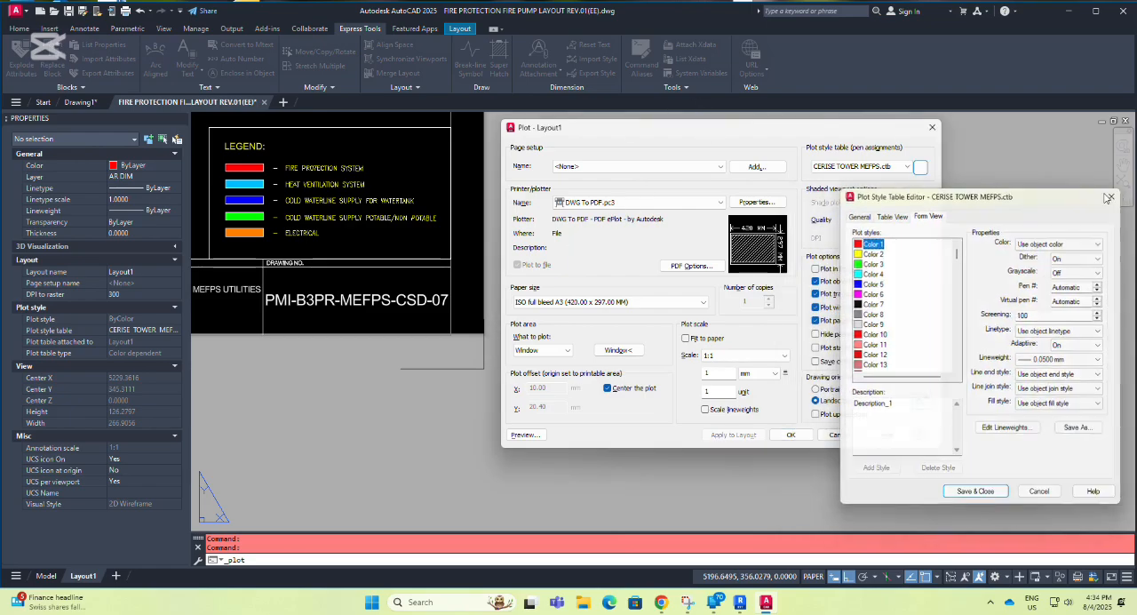
Open the CERISE TOWER MEFPS.ctb plot style table for editing and view the plot color options for Color 1.
mouse_move(739, 132)
left_mouse_down()
mouse_move(616, 239)
mouse_move(565, 242)
mouse_move(561, 213)
left_mouse_up()
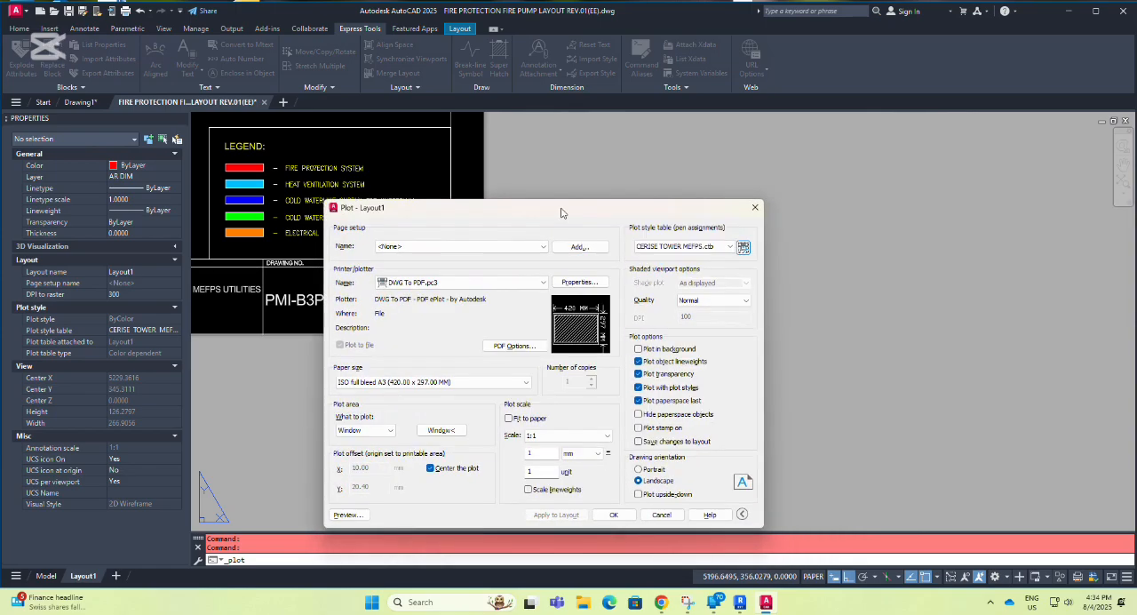
left_click(746, 249)
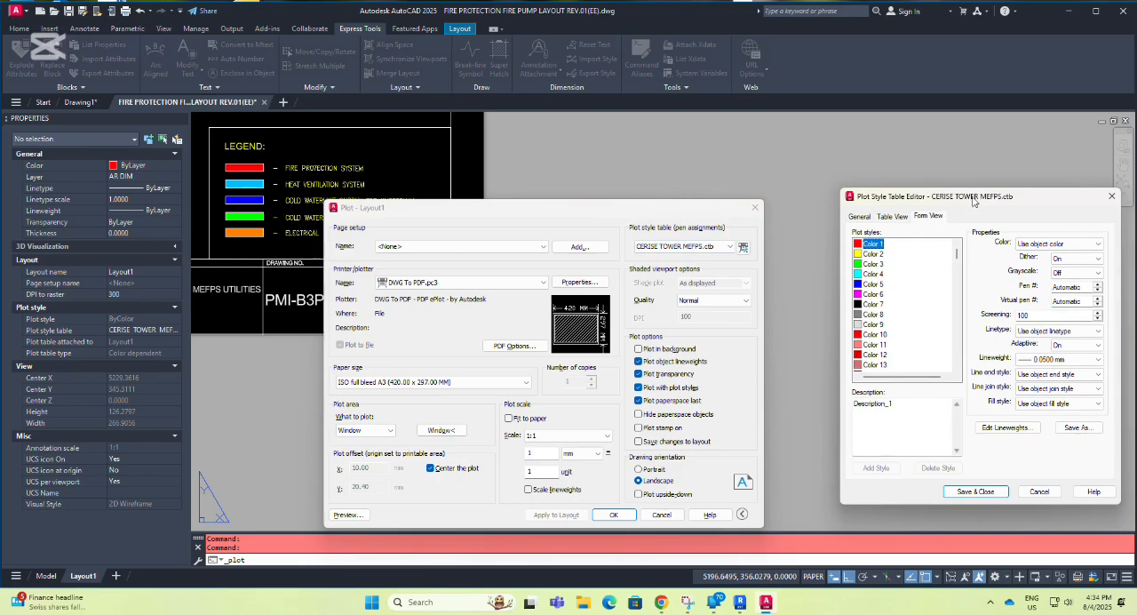
left_click_drag(975, 199, 909, 214)
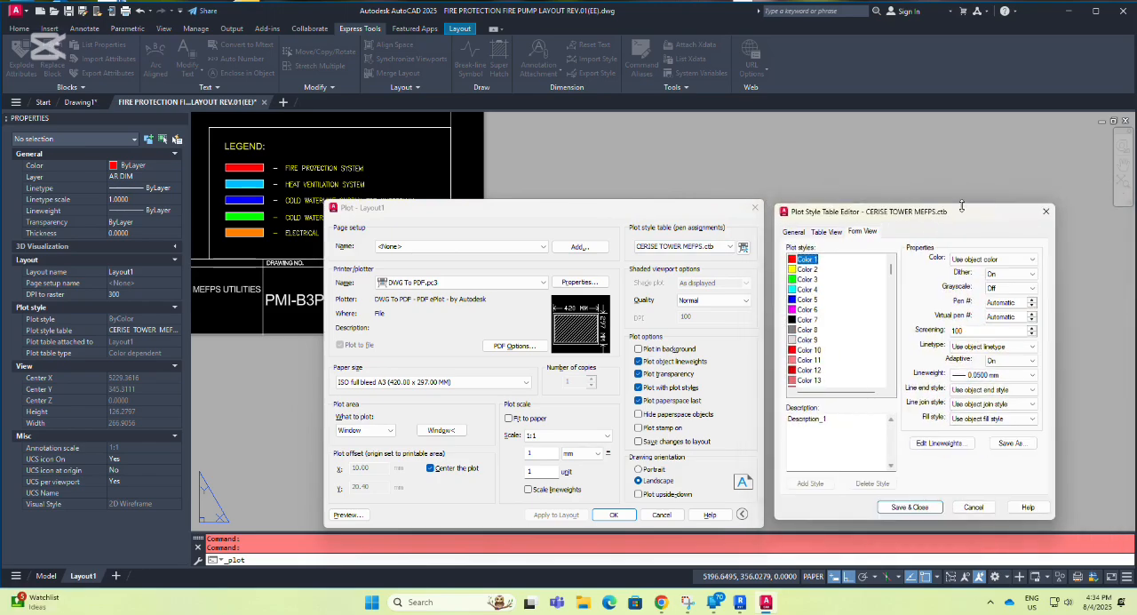
left_click(1024, 260)
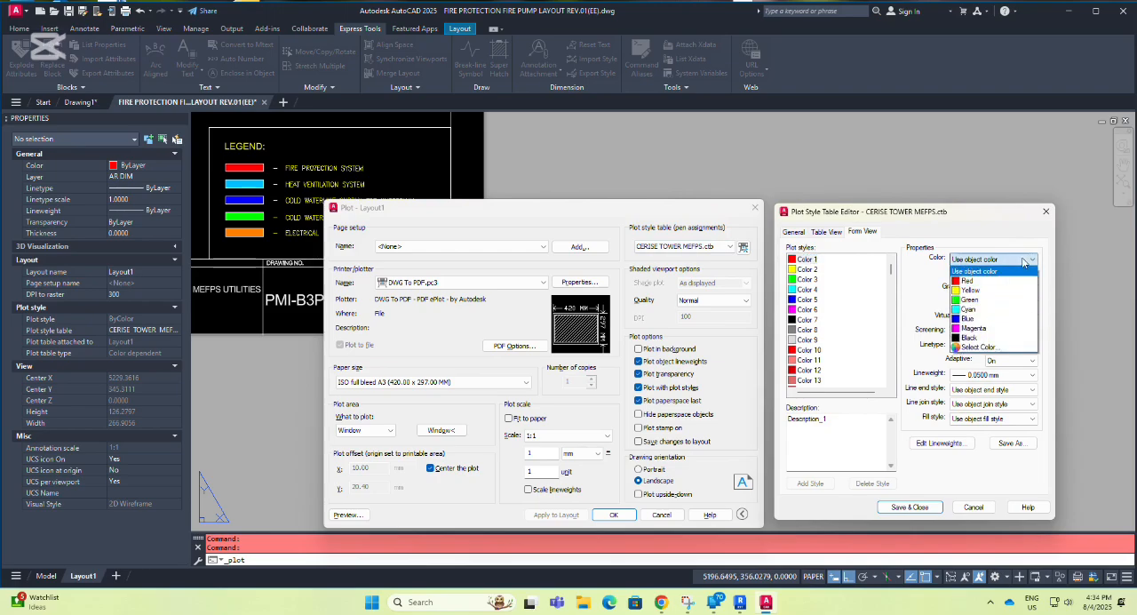
left_click(1023, 263)
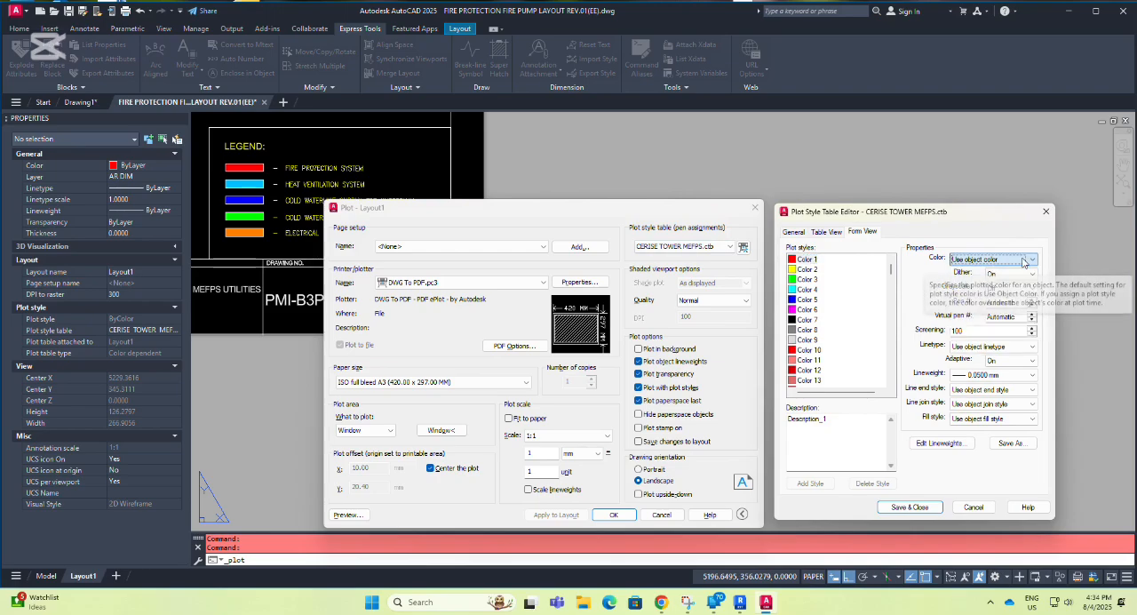
Review the plot properties of the Color 2, Color 3 and Color 4 plot styles.
left_click(809, 269)
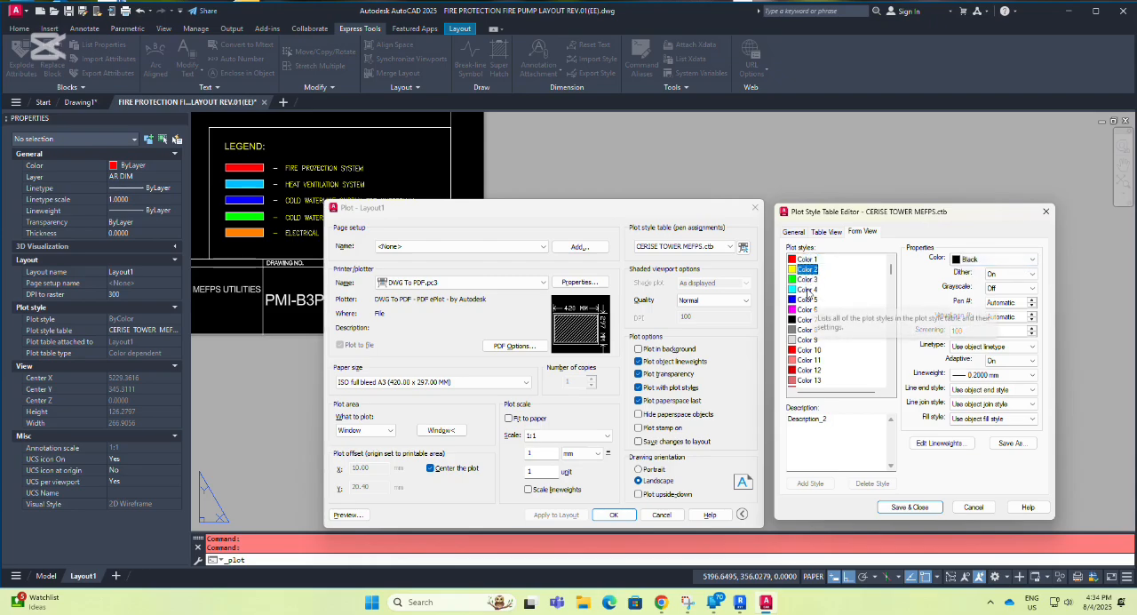
left_click(808, 279)
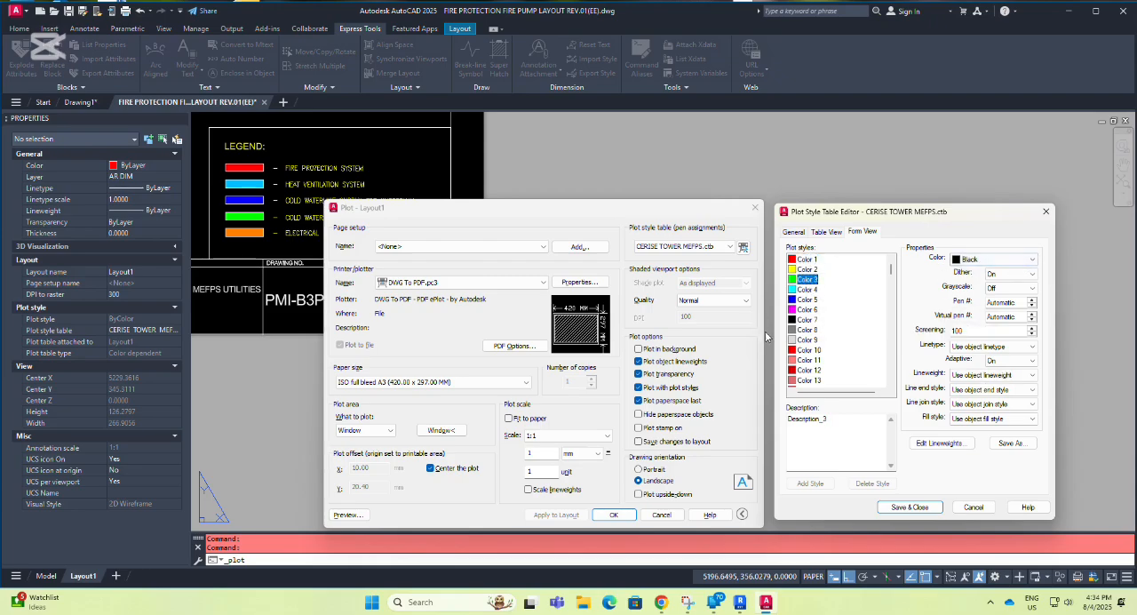
scroll(804, 344, "down", 1)
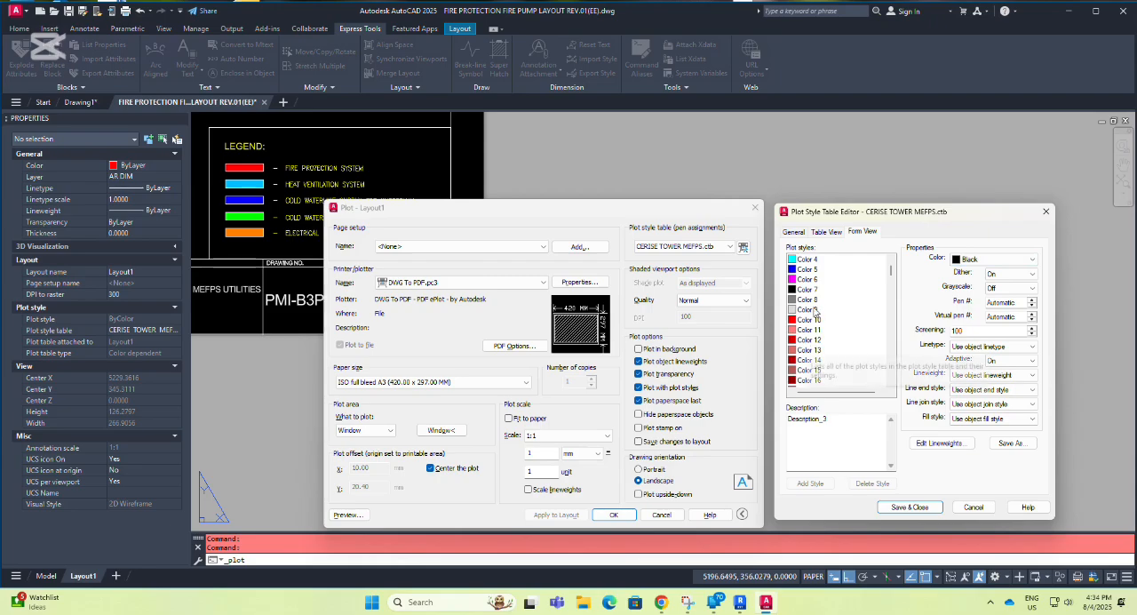
scroll(815, 269, "up", 1)
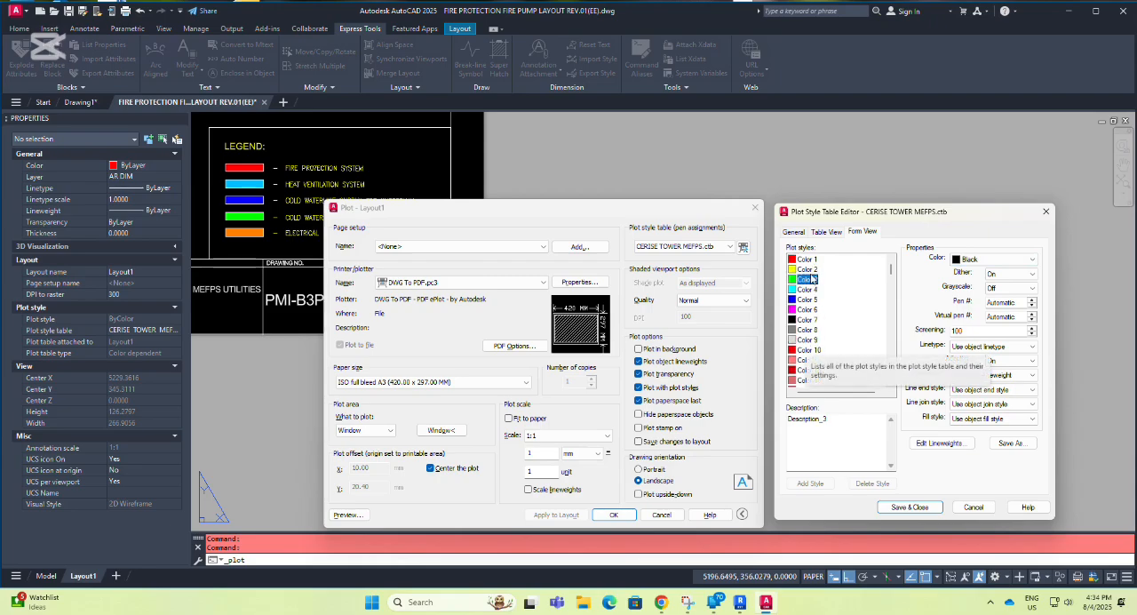
left_click(804, 292)
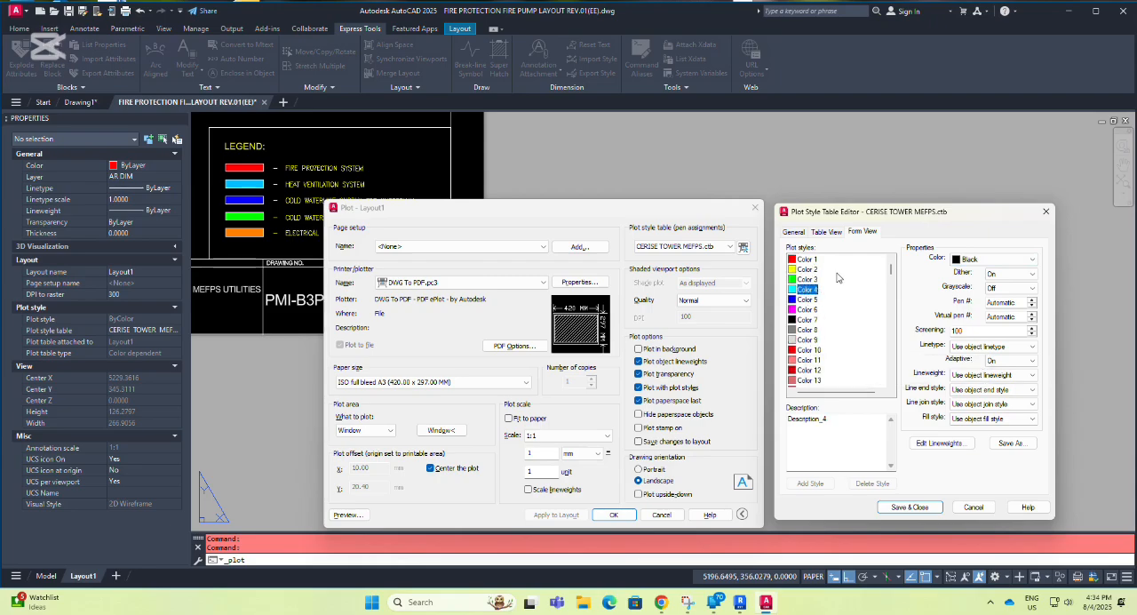
Review the plot color options of the Color 130 plot style and compare them with Color 131.
scroll(819, 302, "down", 12)
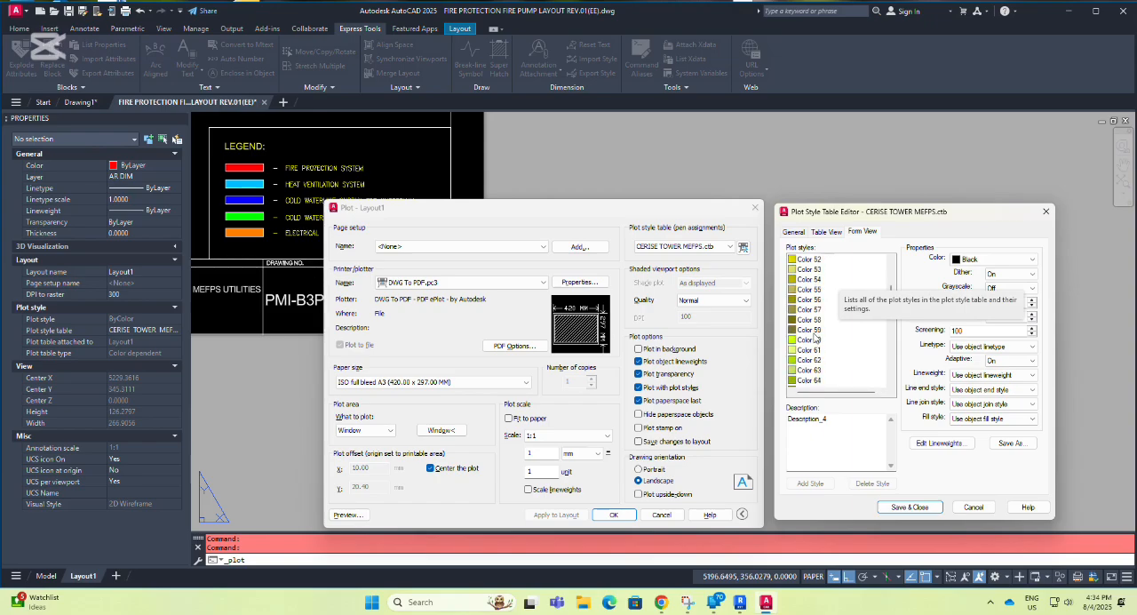
scroll(814, 336, "down", 19)
scroll(813, 335, "down", 10)
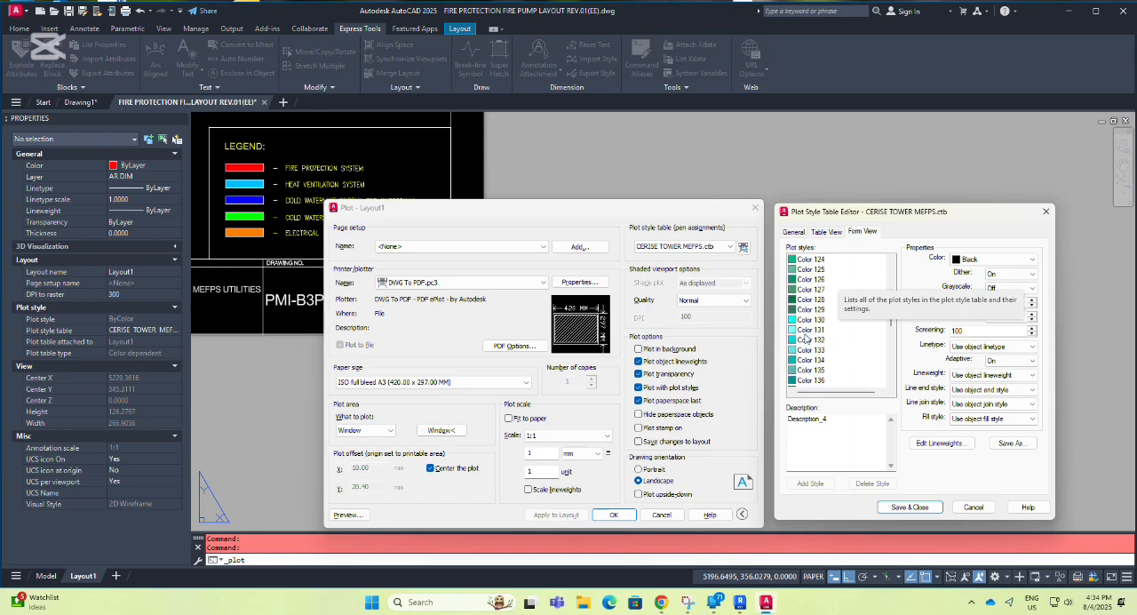
left_click(813, 322)
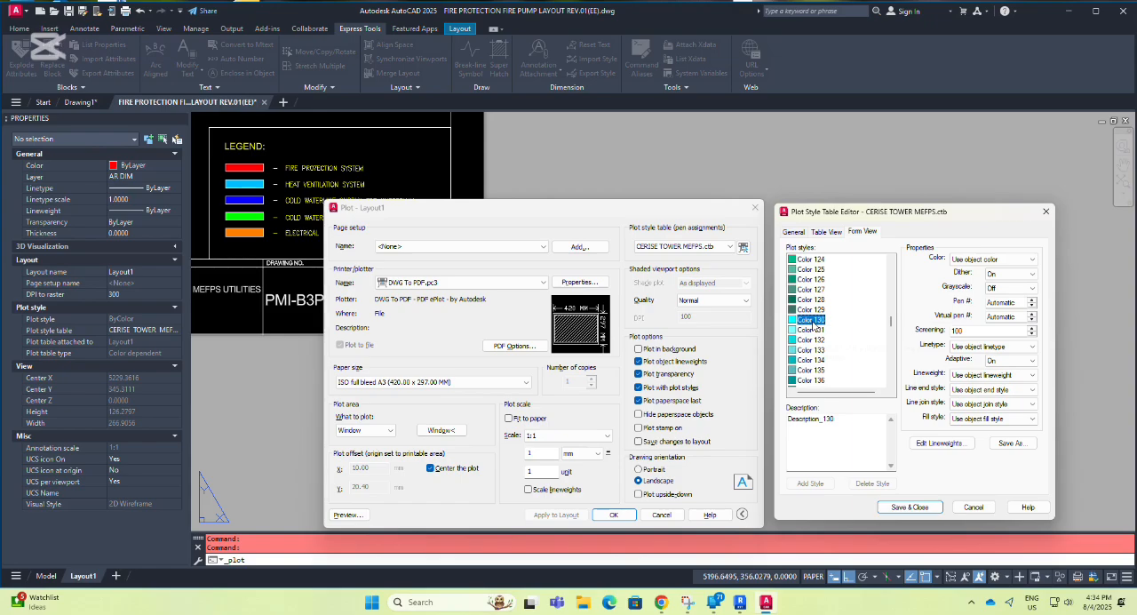
left_click(1029, 259)
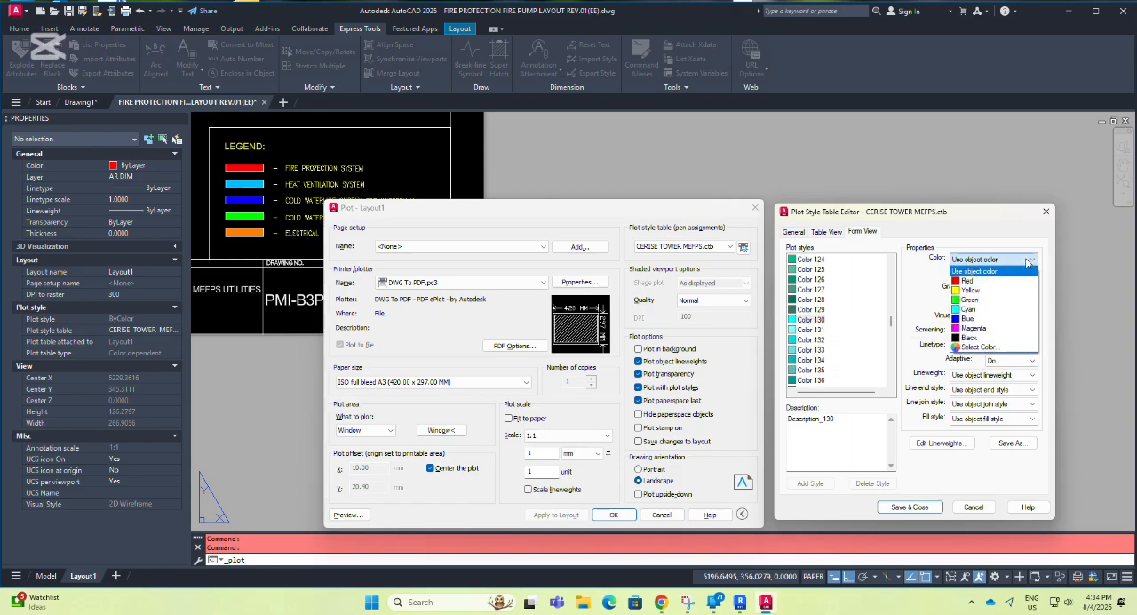
left_click(1030, 259)
left_click(804, 334)
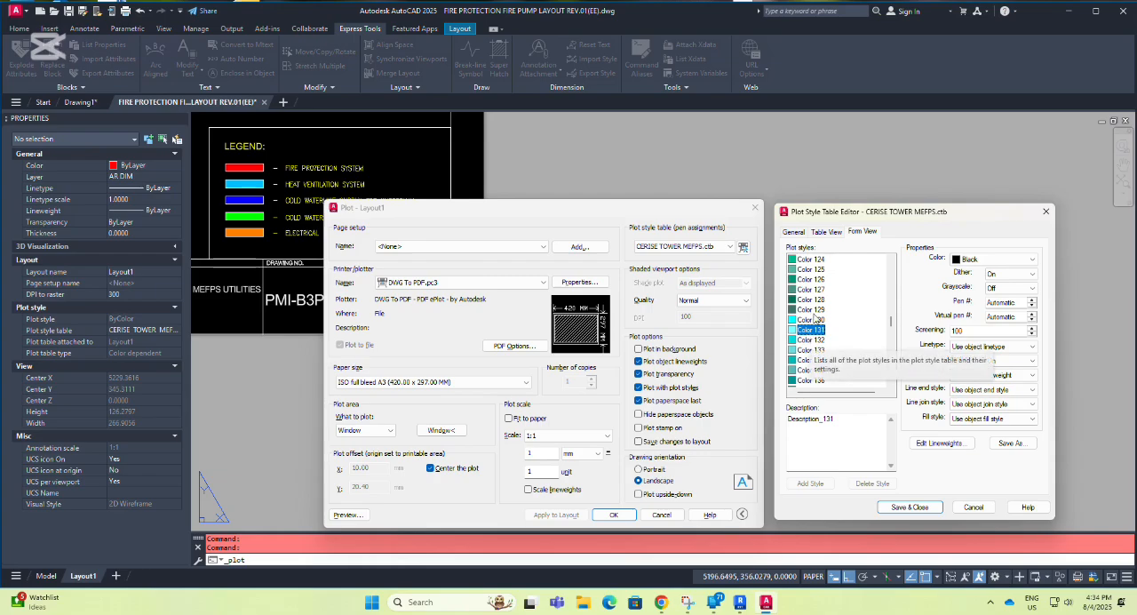
Set the plot color of Color 170 to Use object color and check its lineweight options.
scroll(811, 334, "down", 6)
scroll(811, 333, "down", 6)
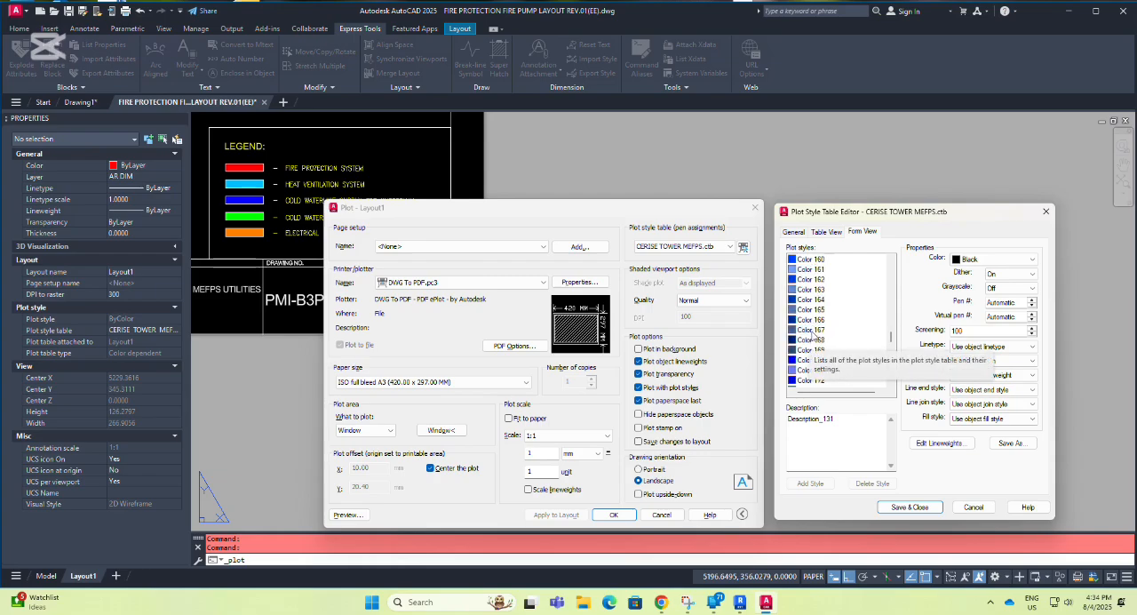
scroll(811, 333, "down", 7)
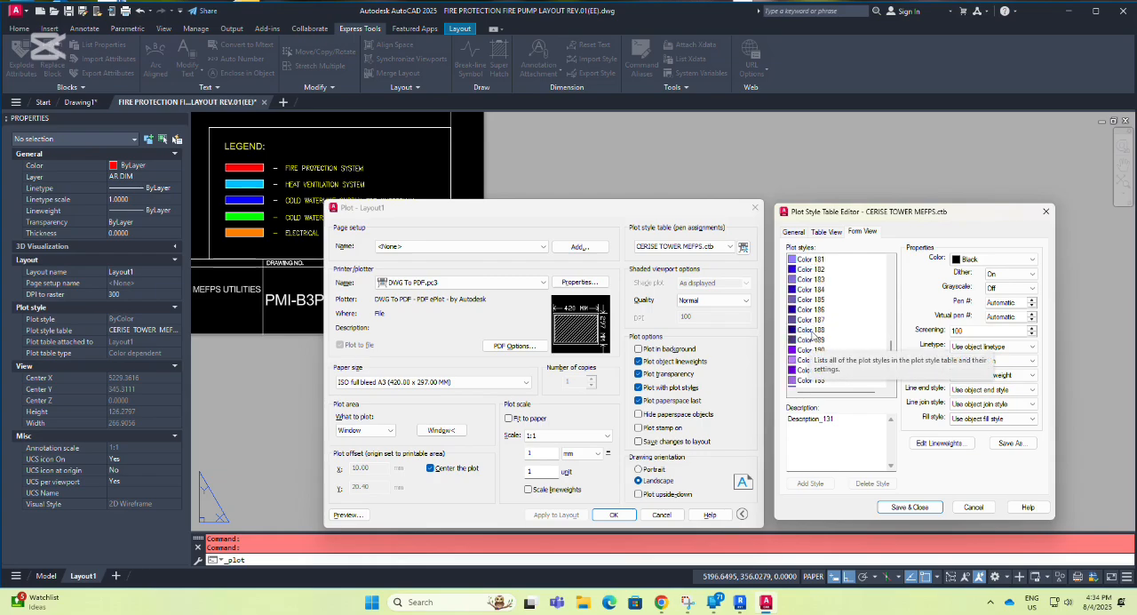
scroll(811, 333, "up", 4)
left_click(811, 271)
left_click(1002, 259)
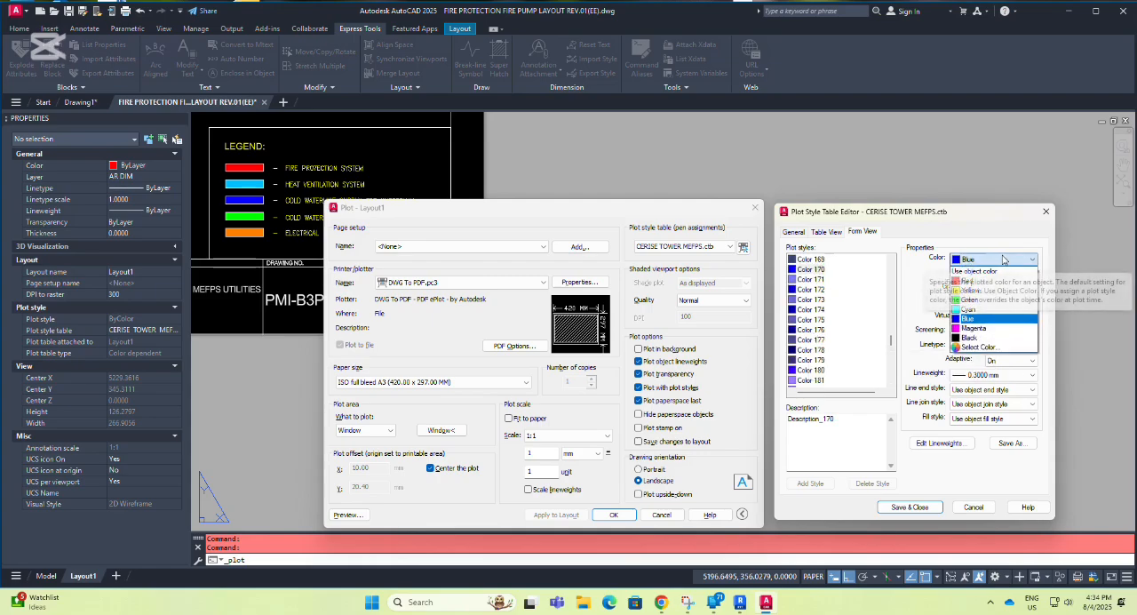
left_click(810, 275)
left_click(810, 274)
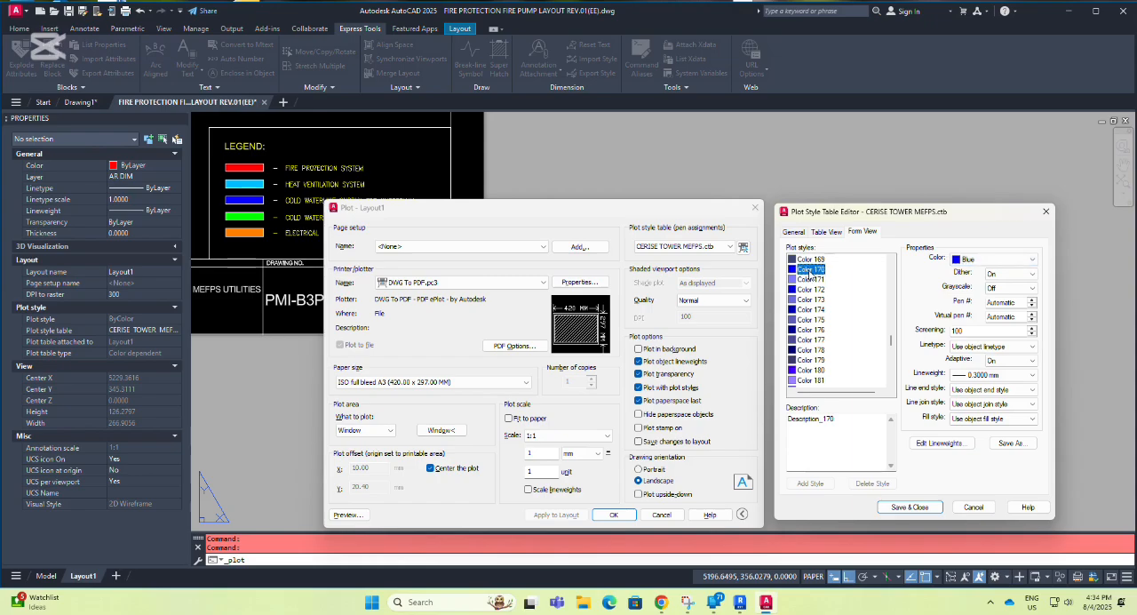
left_click(986, 259)
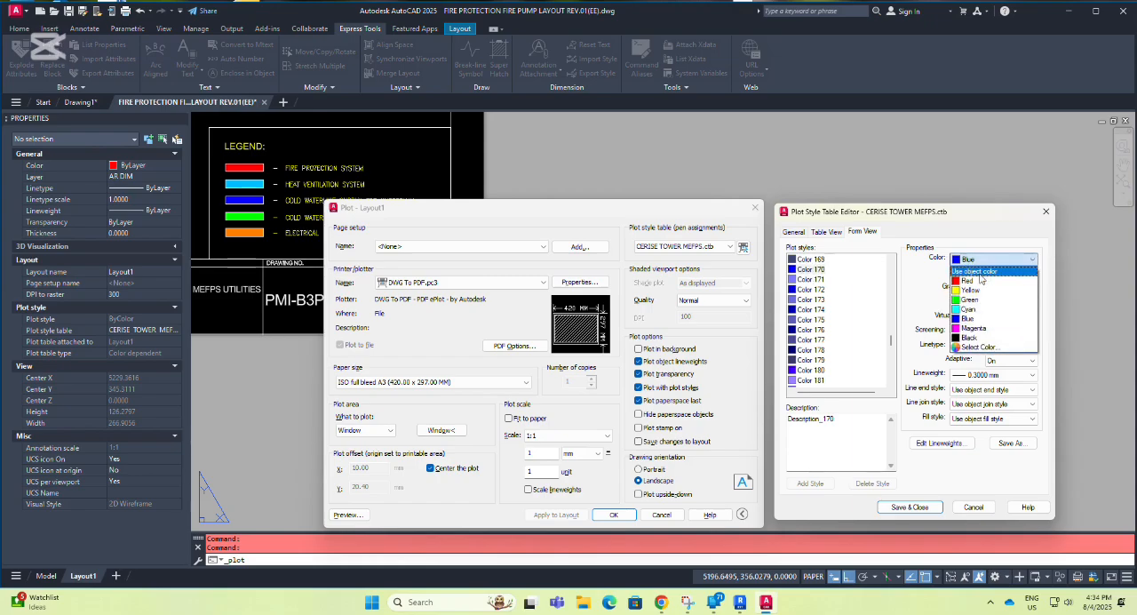
left_click(980, 273)
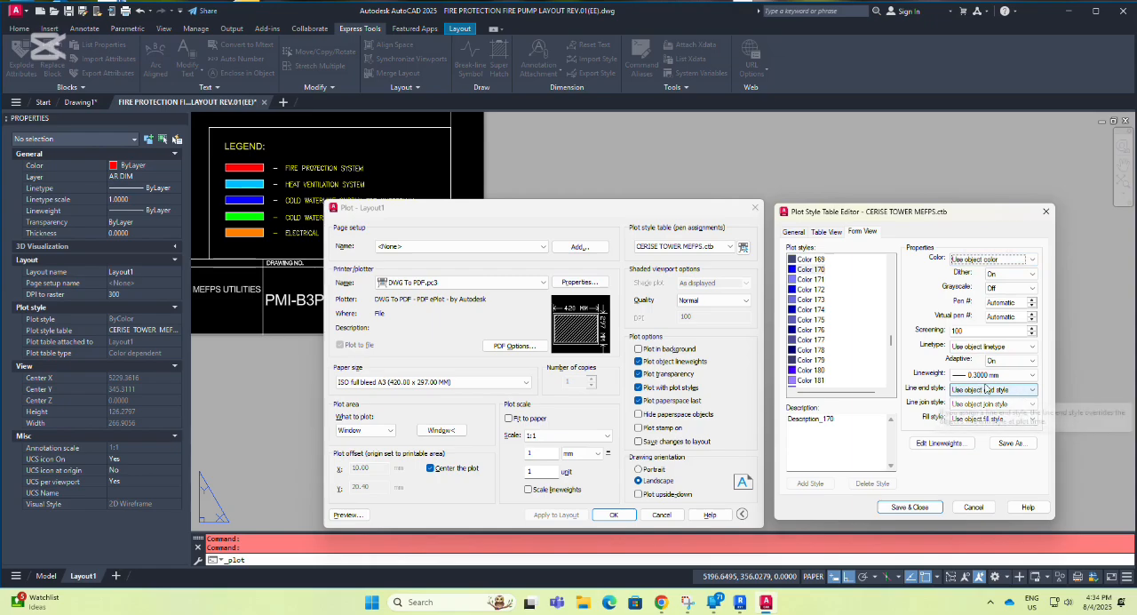
left_click(1032, 382)
left_click(1032, 382)
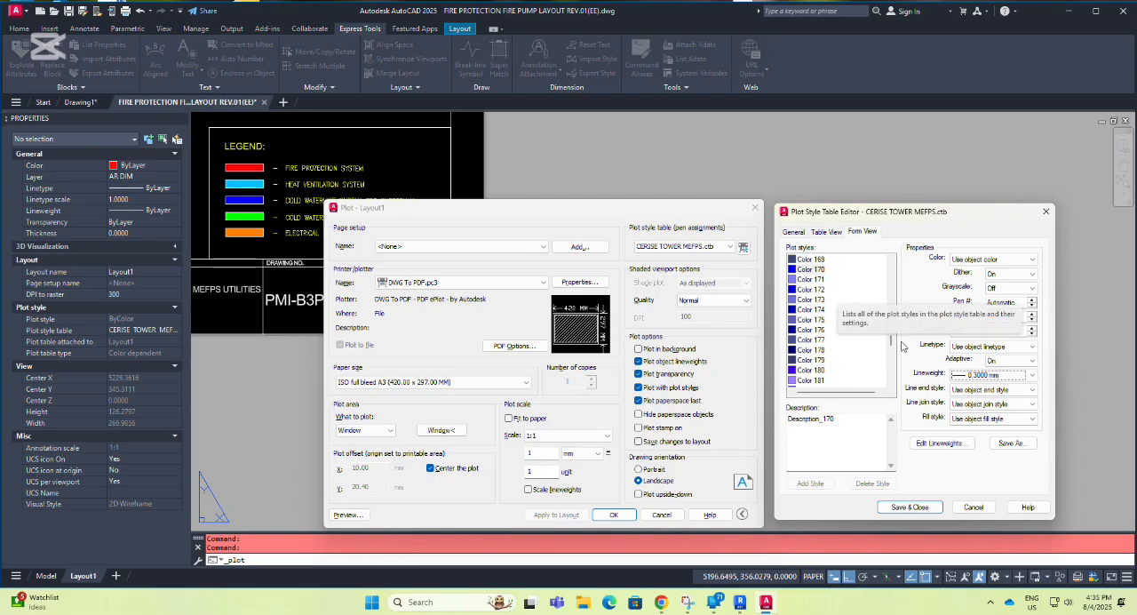
Check the Color 3 plot style's properties and review the plot color options of the green Color 90.
left_click_drag(889, 343, 902, 263)
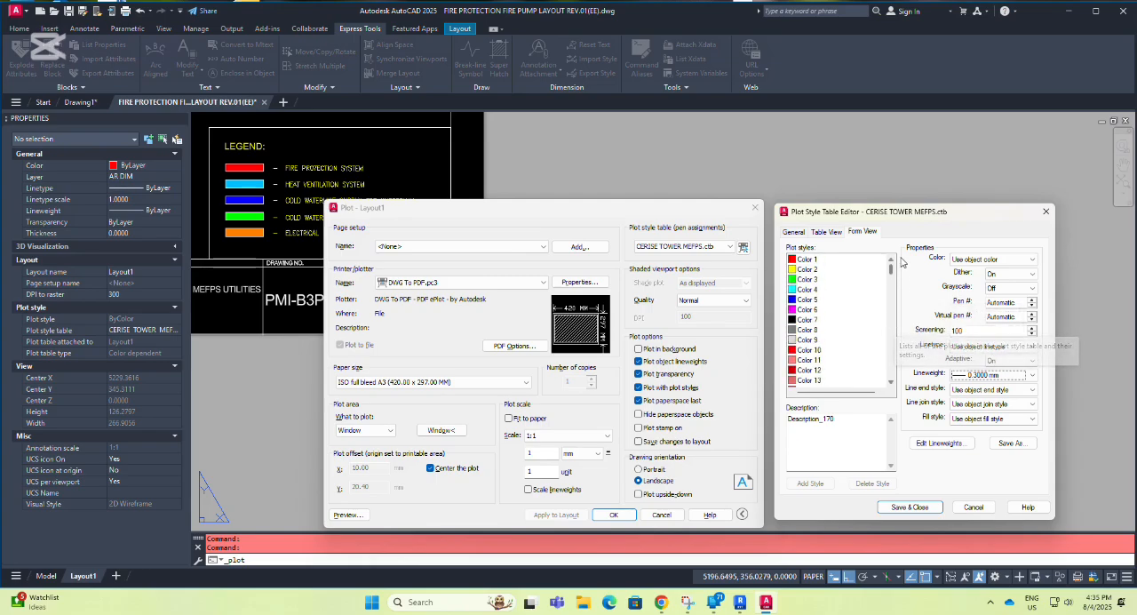
left_click(809, 280)
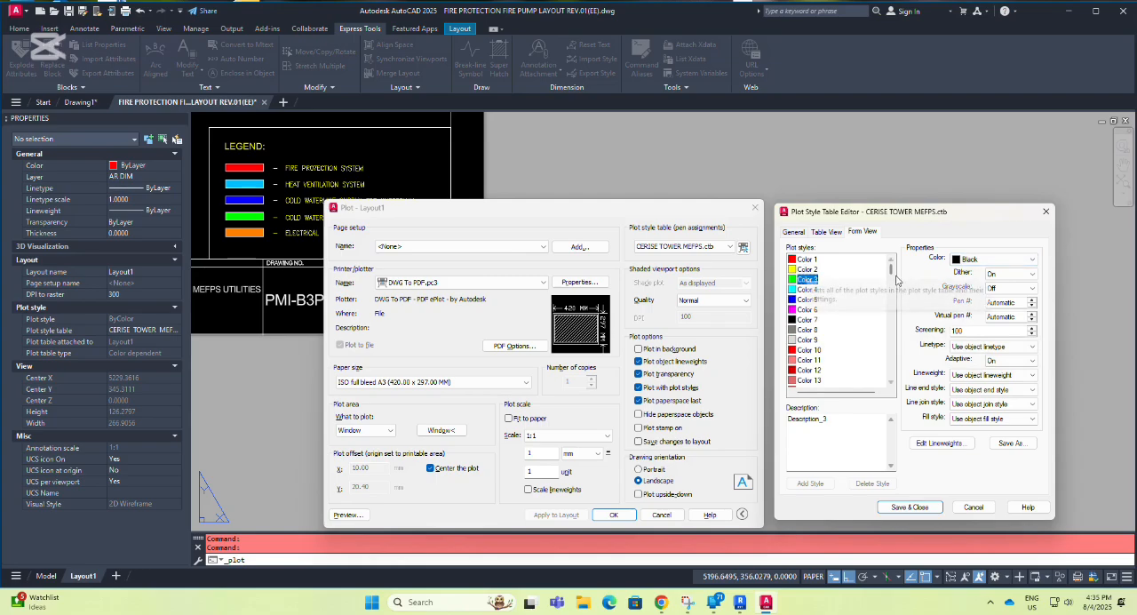
left_click_drag(892, 269, 892, 302)
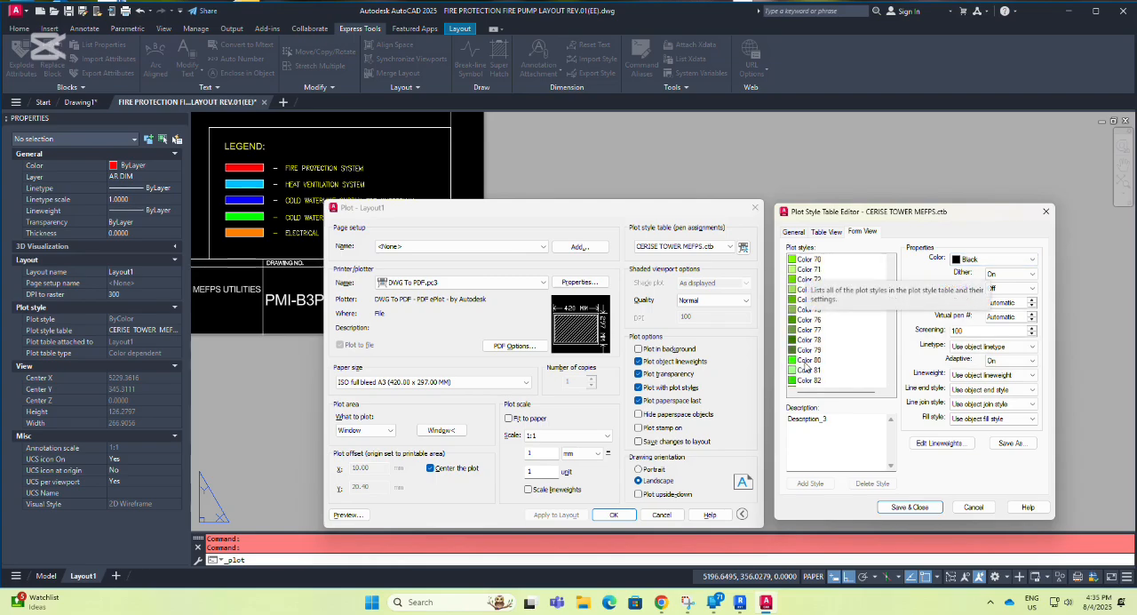
scroll(810, 362, "down", 3)
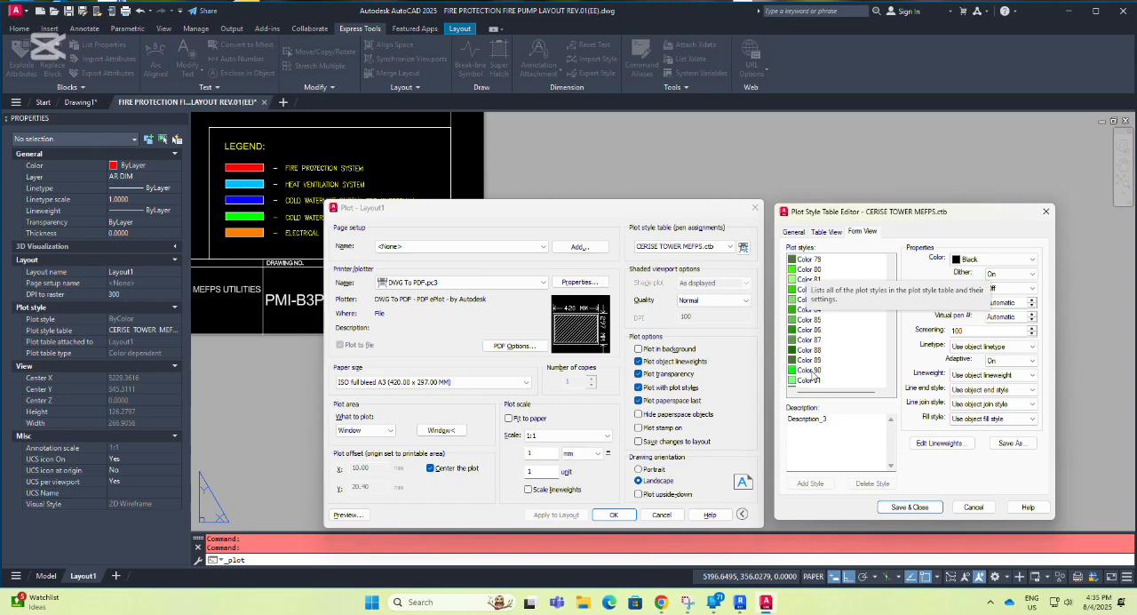
left_click(811, 371)
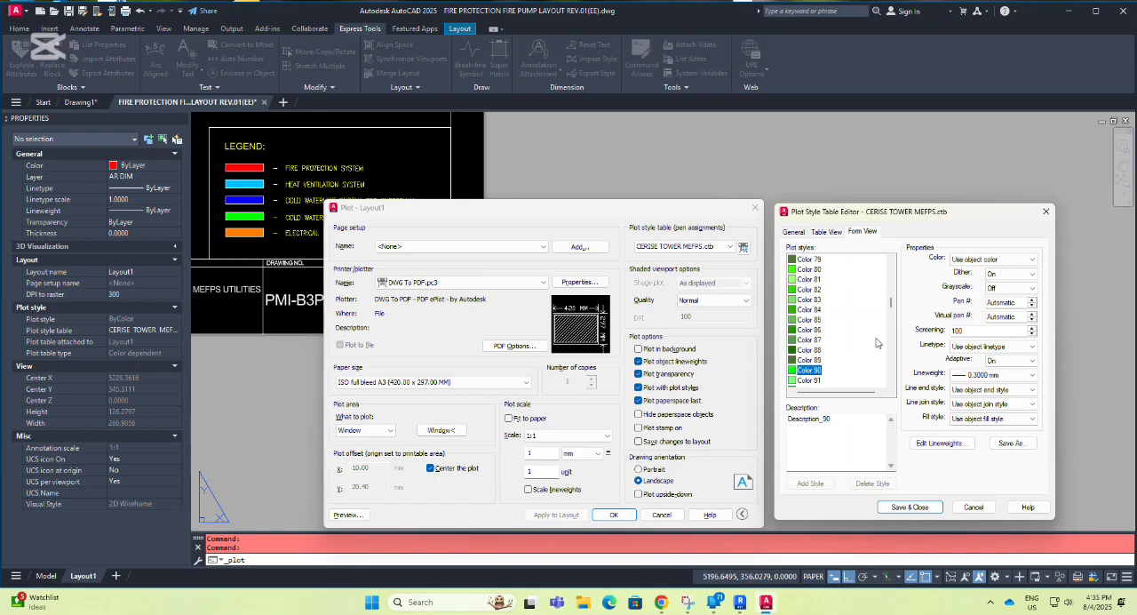
left_click(1020, 259)
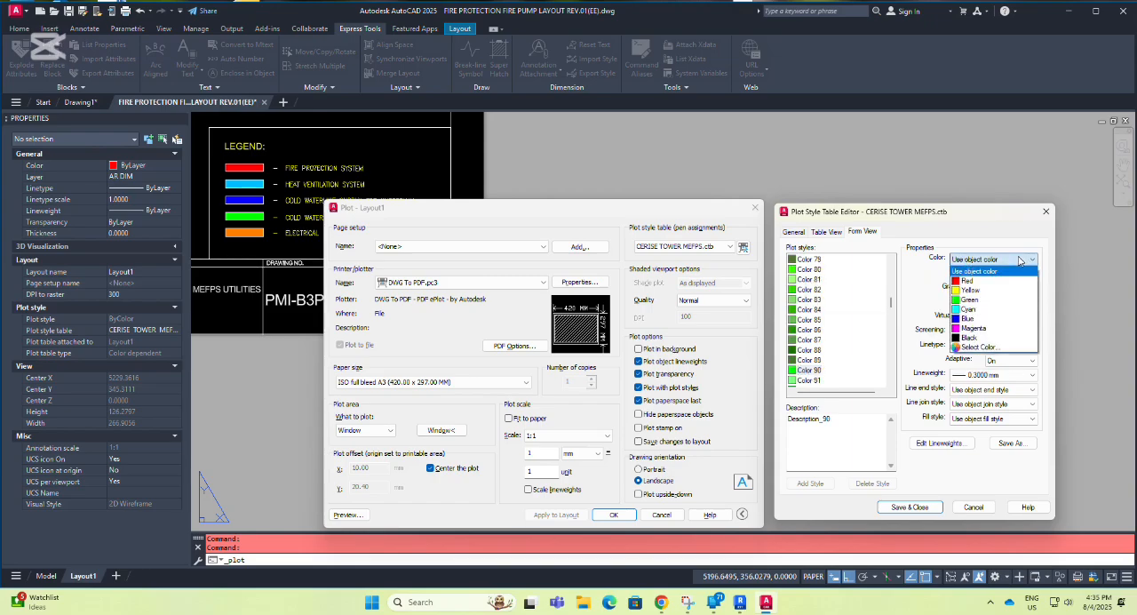
left_click(1021, 260)
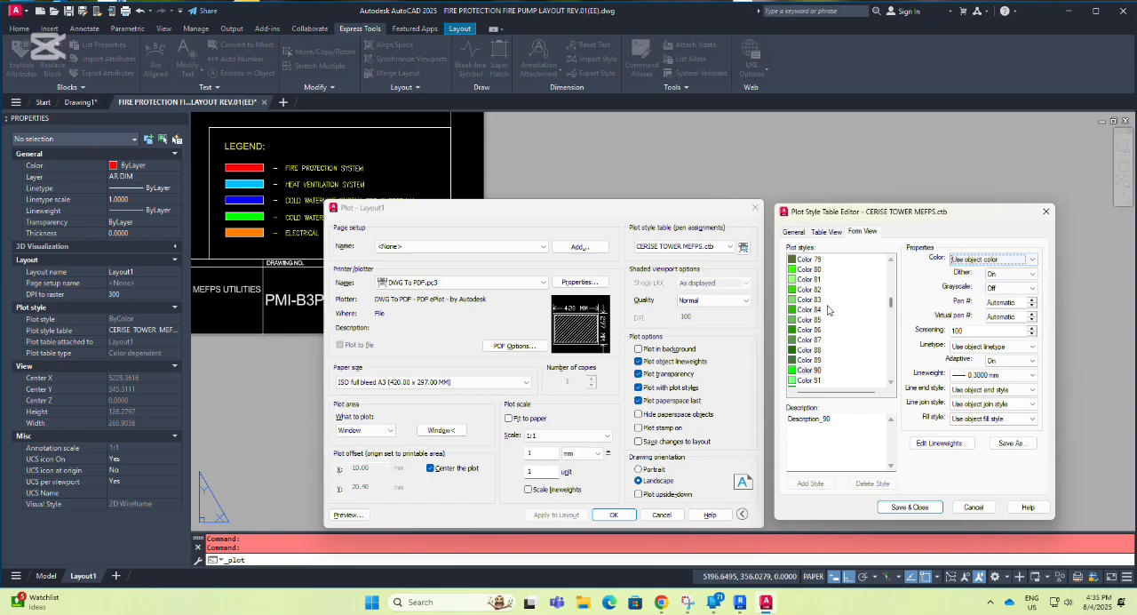
Check the orange Color 30 plot style's lineweight options, and save and close the plot style table.
left_click_drag(893, 304, 891, 282)
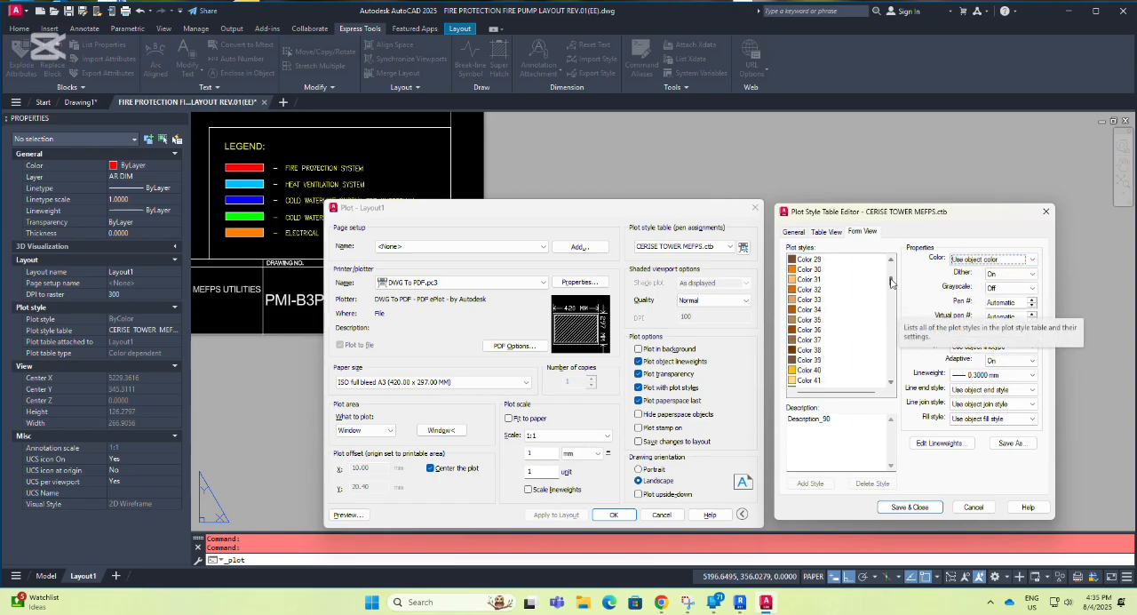
left_click(808, 269)
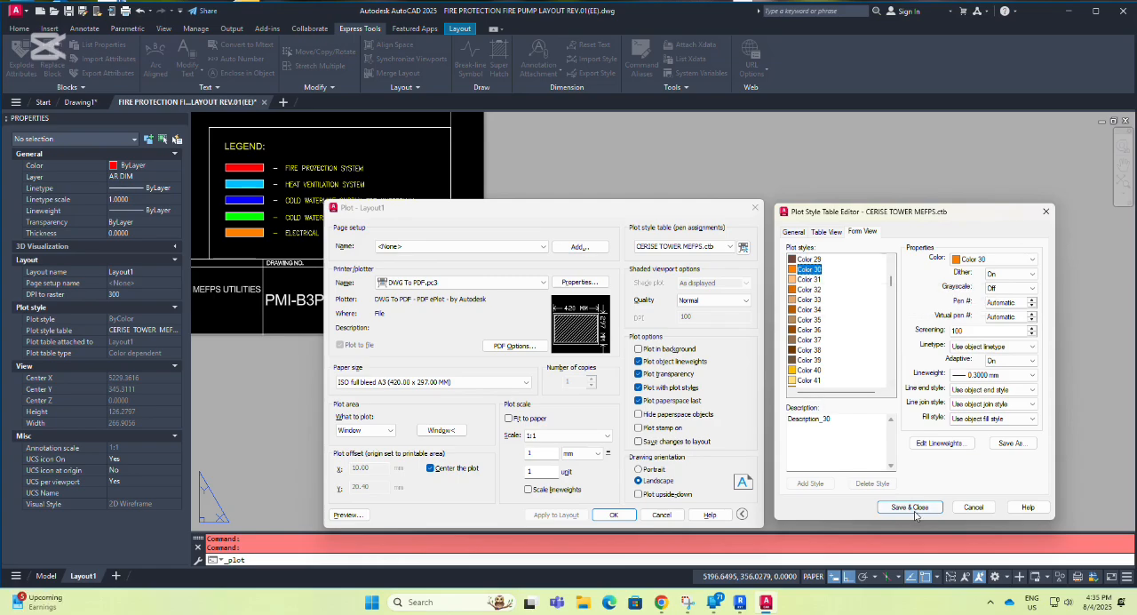
left_click(1032, 376)
left_click(1029, 378)
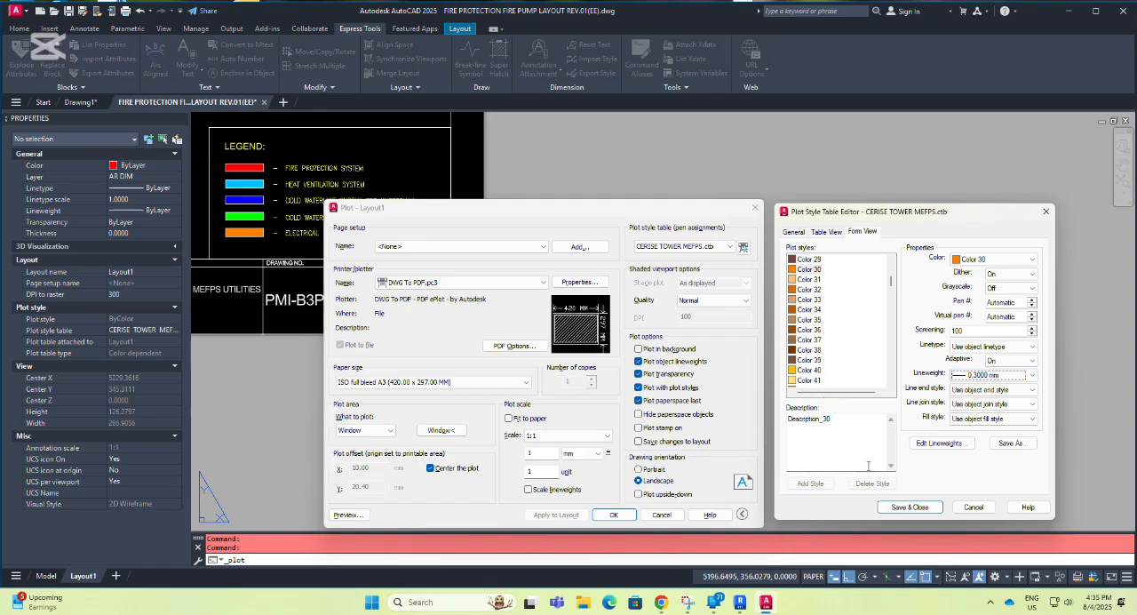
left_click(910, 507)
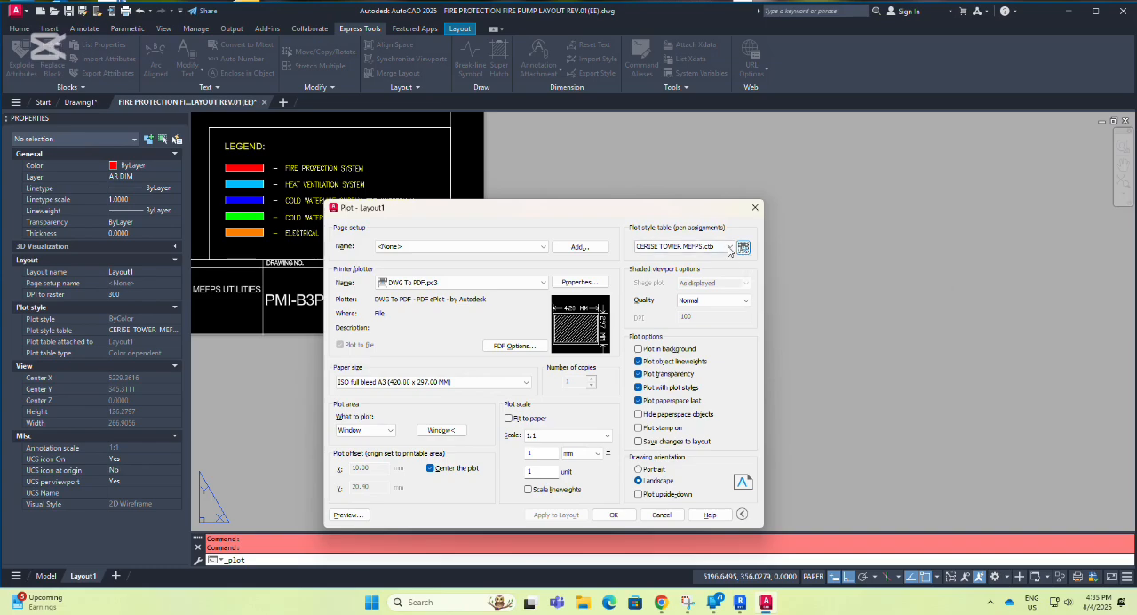
left_click(729, 246)
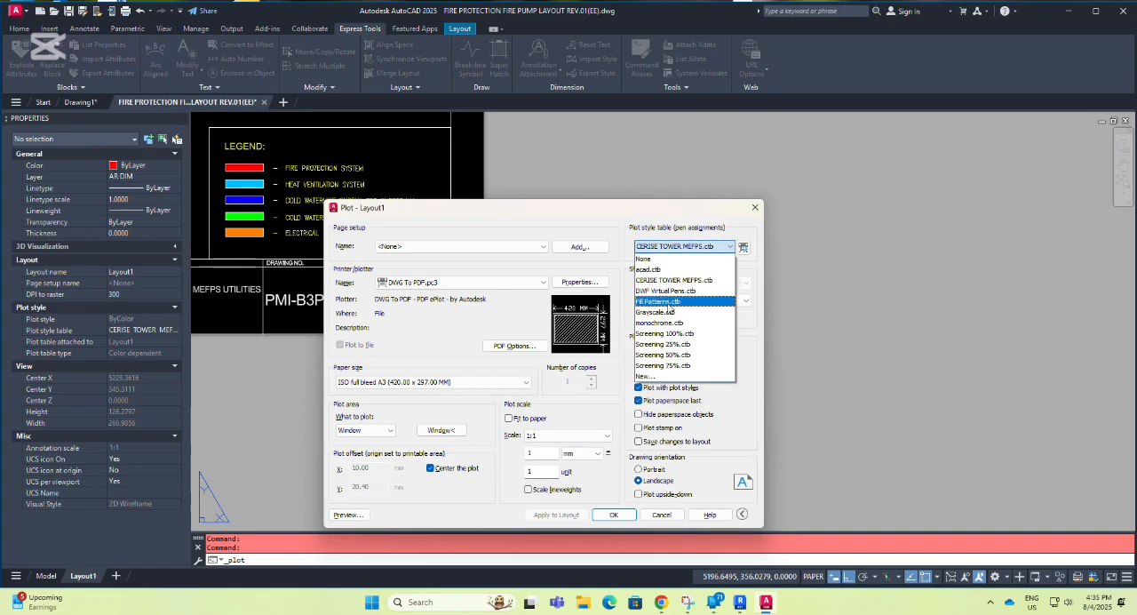
left_click(654, 376)
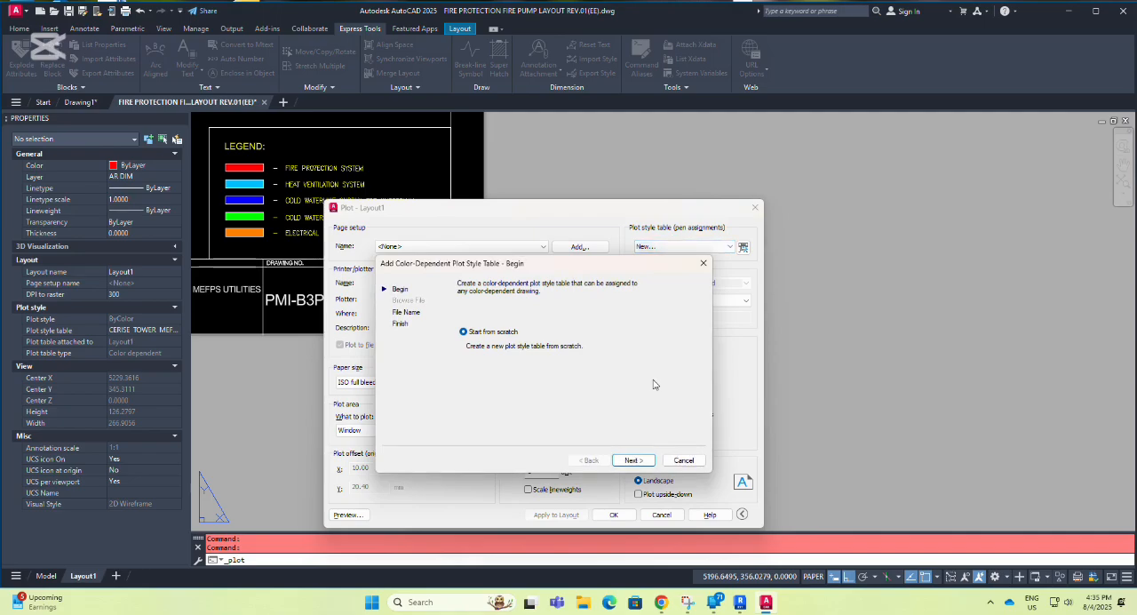
left_click_drag(580, 270, 974, 212)
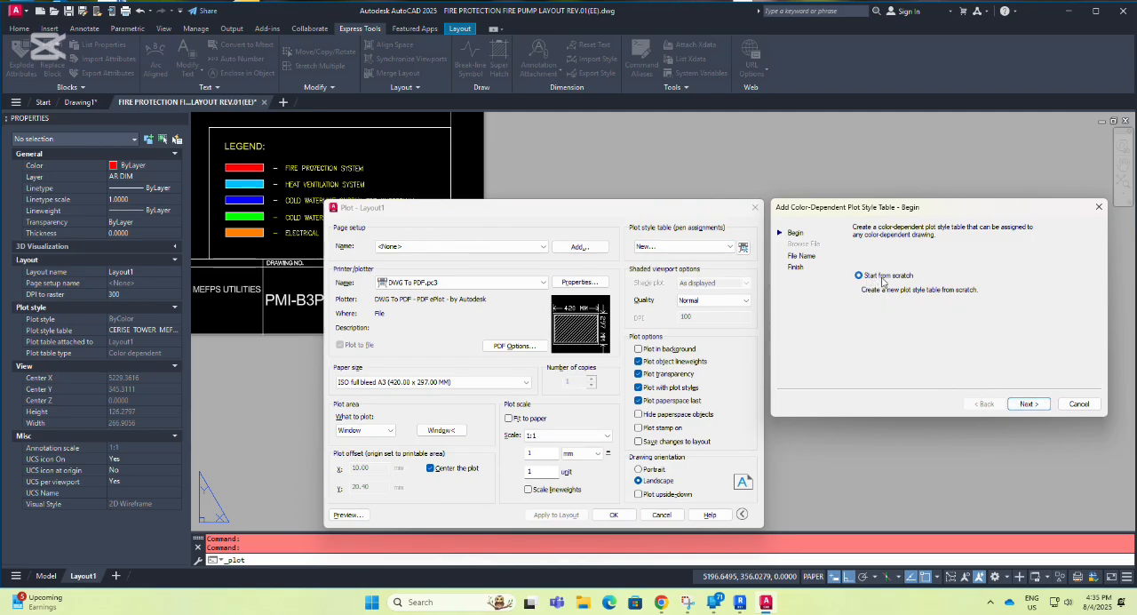
left_click(1099, 207)
Start a new color-dependent plot style table from scratch and name it 1.
left_click(728, 247)
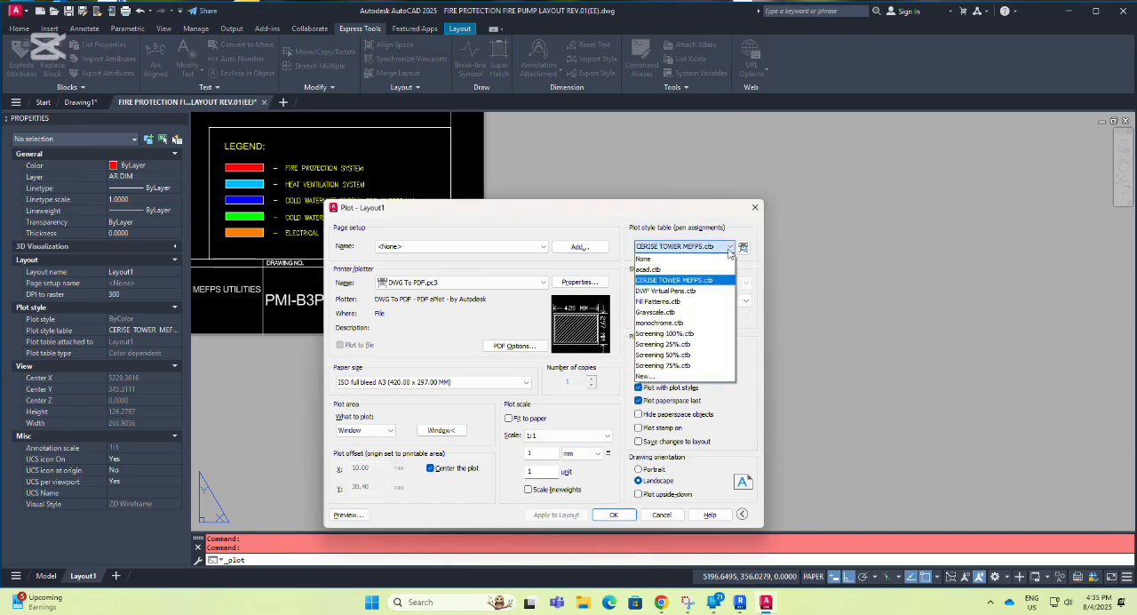
left_click(644, 375)
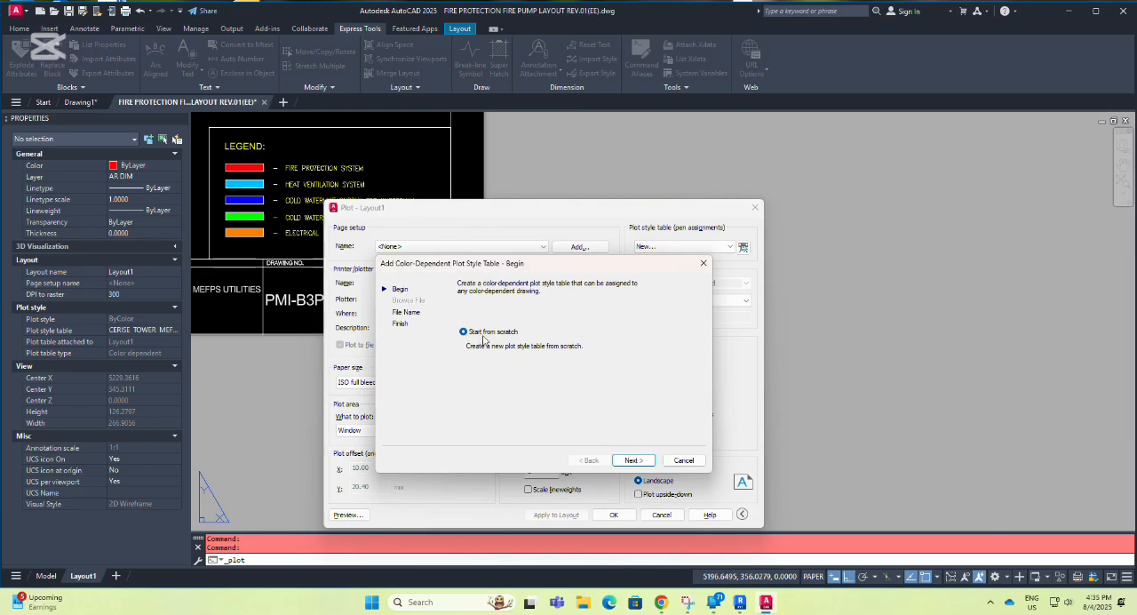
left_click(631, 460)
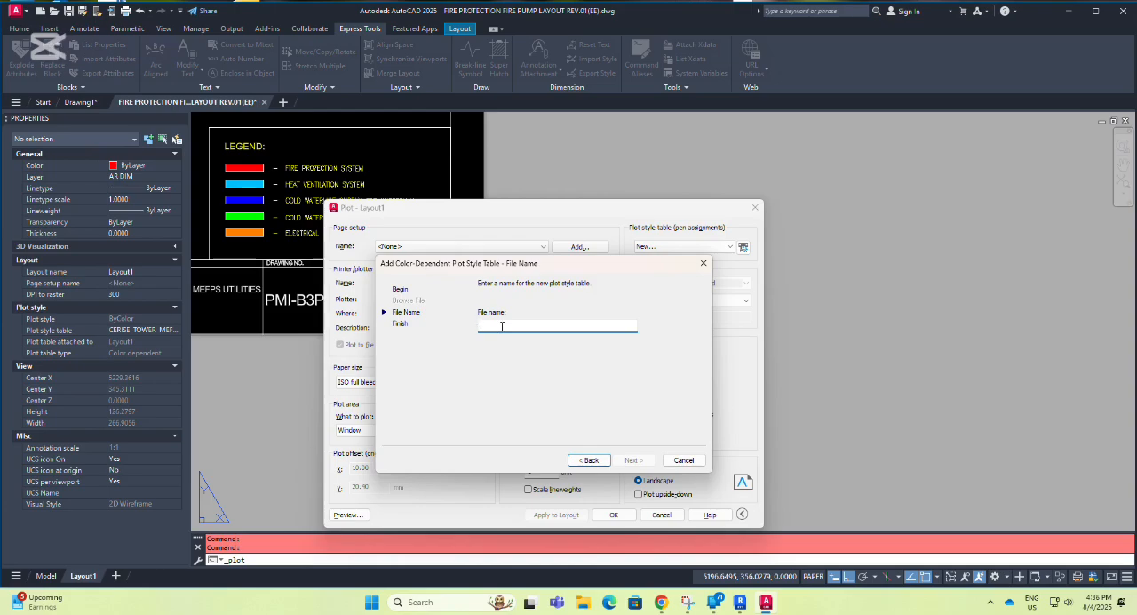
type("1")
left_click(633, 461)
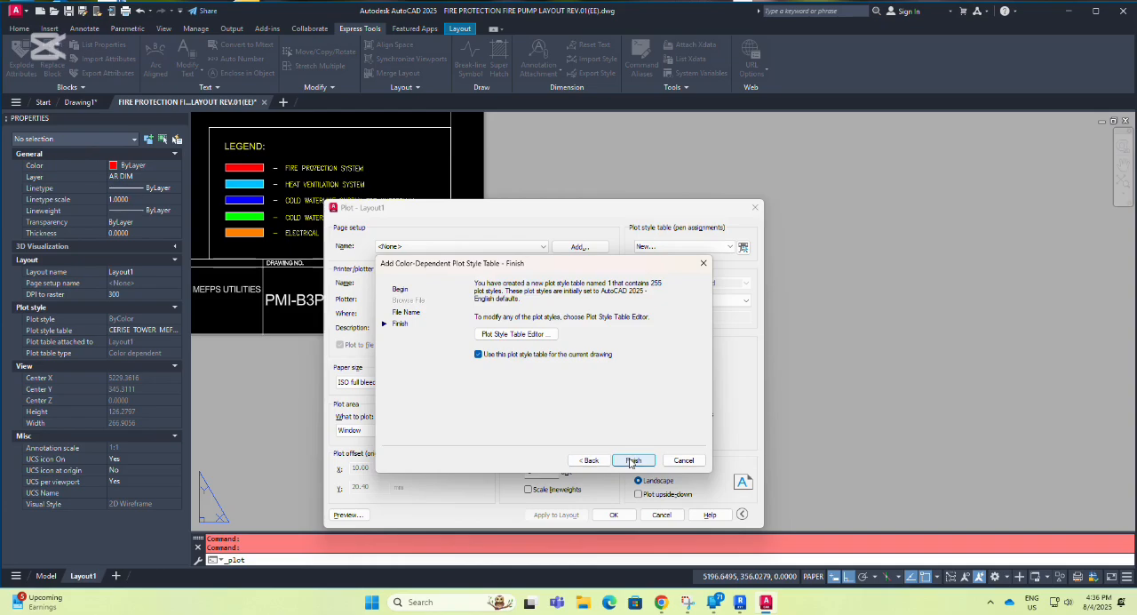
Open table 1 in the Plot Style Table Editor, check Color 1's plot color setting, and cancel creating the table.
left_click(536, 334)
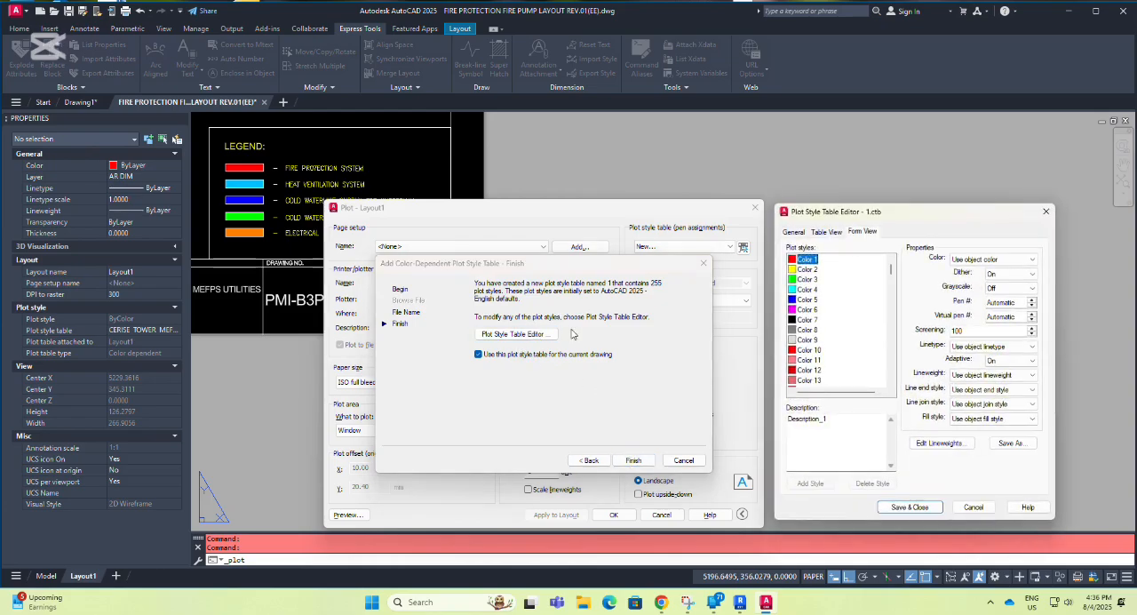
left_click(1012, 258)
left_click(1015, 260)
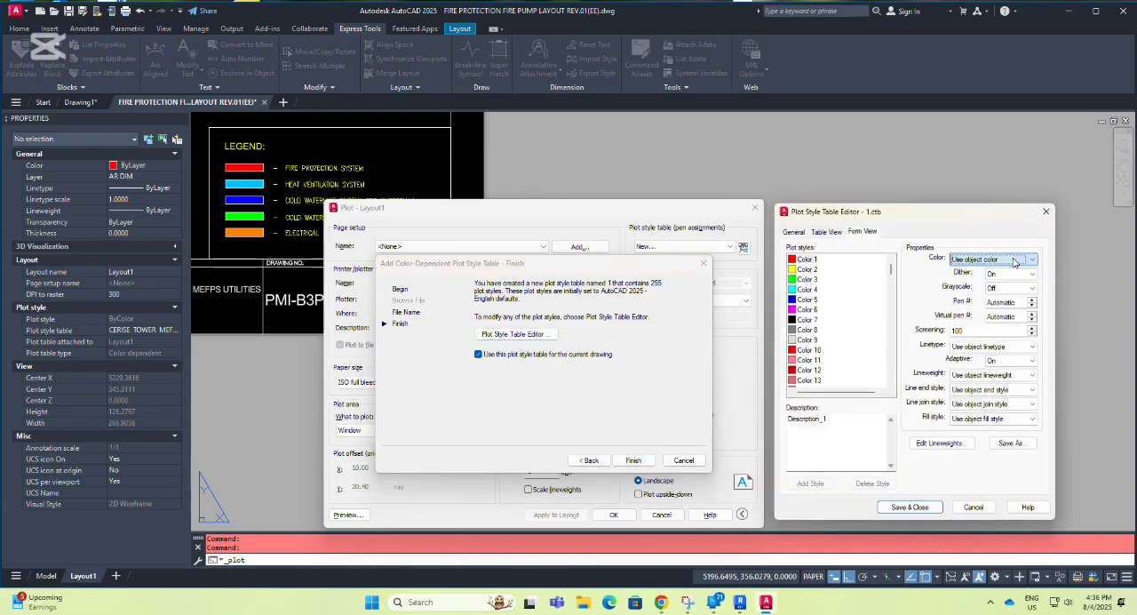
left_click(1047, 210)
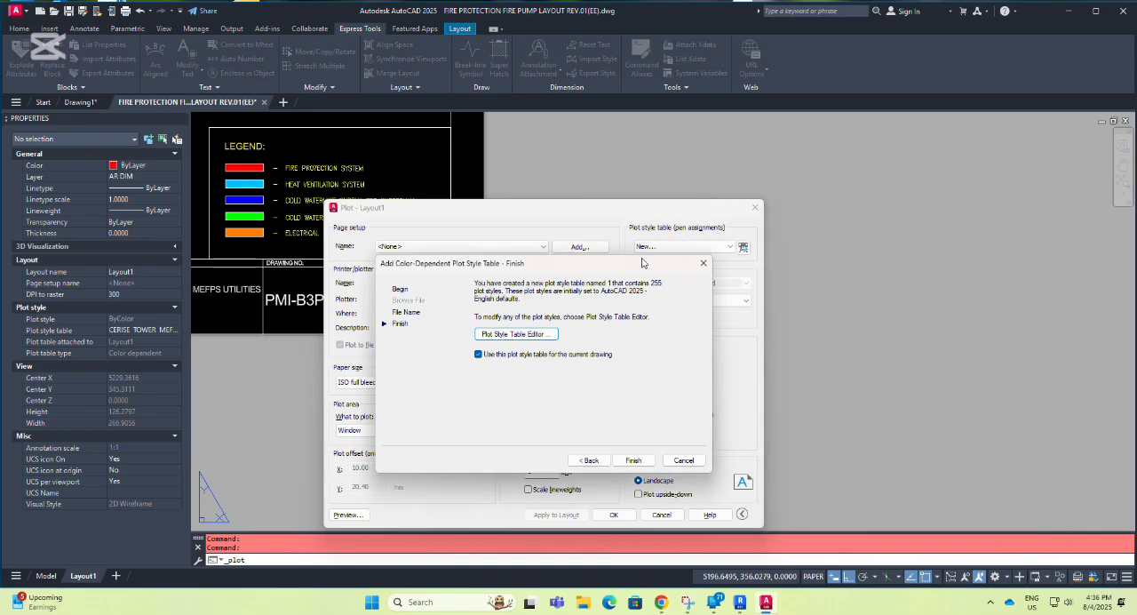
left_click(703, 265)
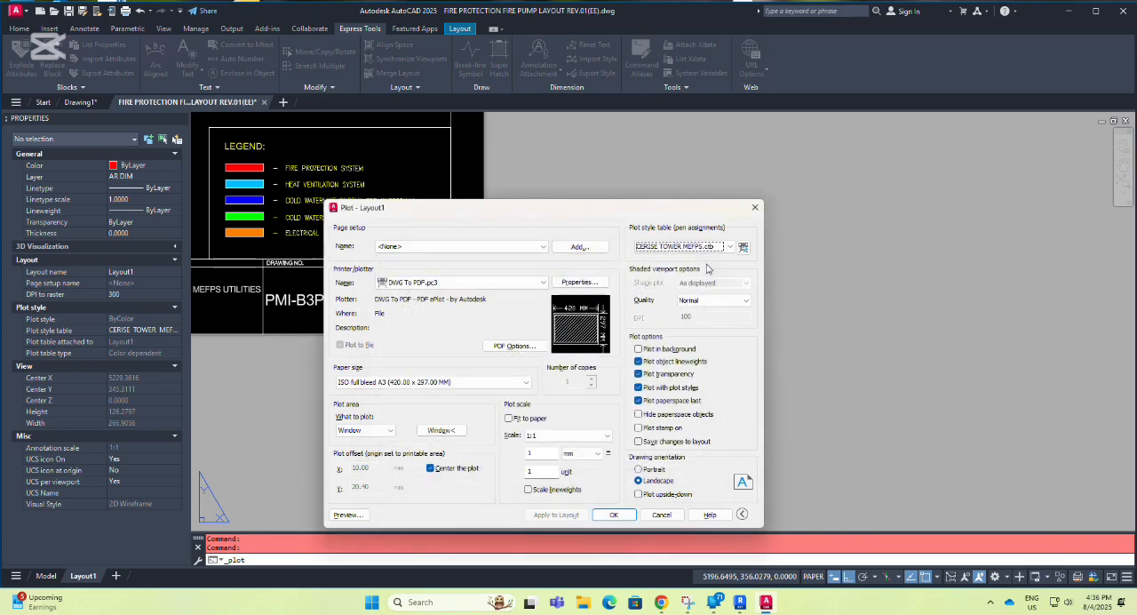
Review the available plot style tables and close the Plot dialog without plotting.
left_click(730, 248)
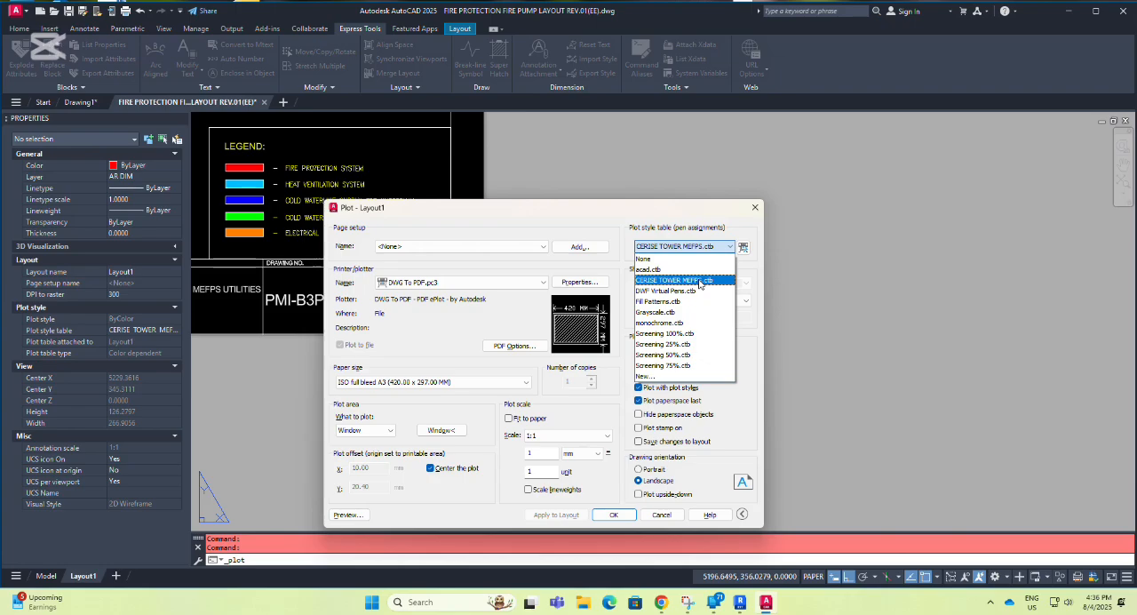
left_click(730, 248)
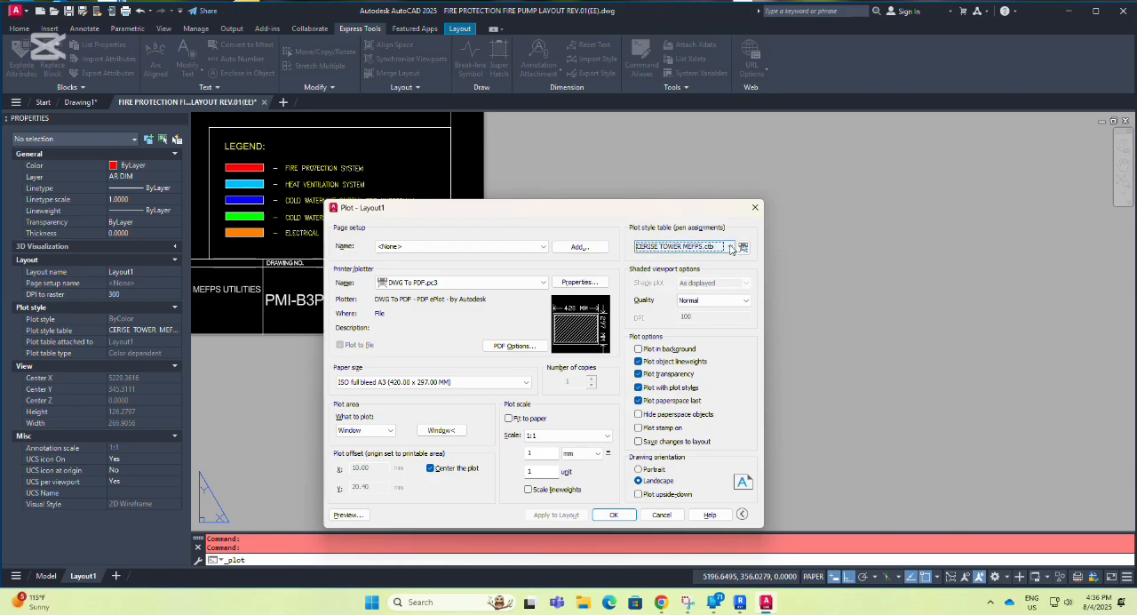
left_click(756, 209)
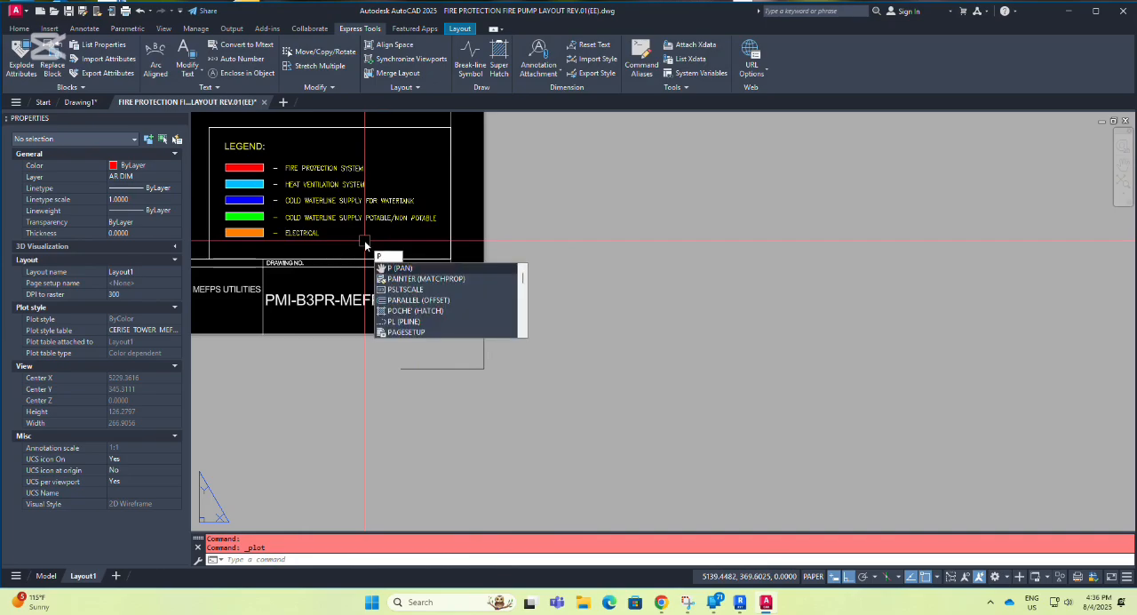
Run PLOTTERMANAGER and open the Plot Styles folder inside the Plotters folder.
type("L")
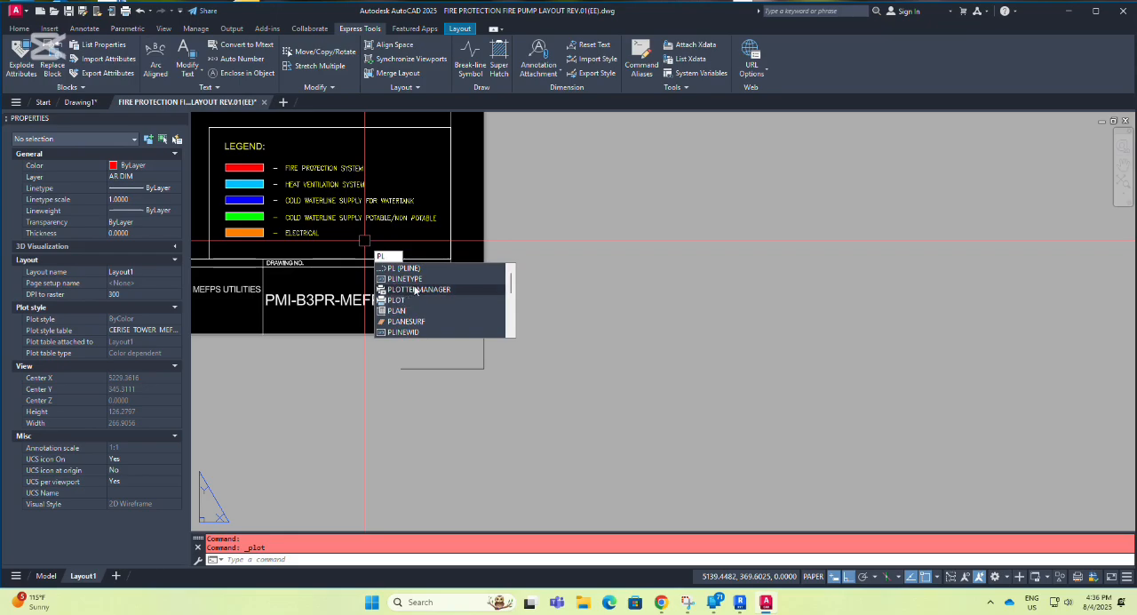
left_click(415, 292)
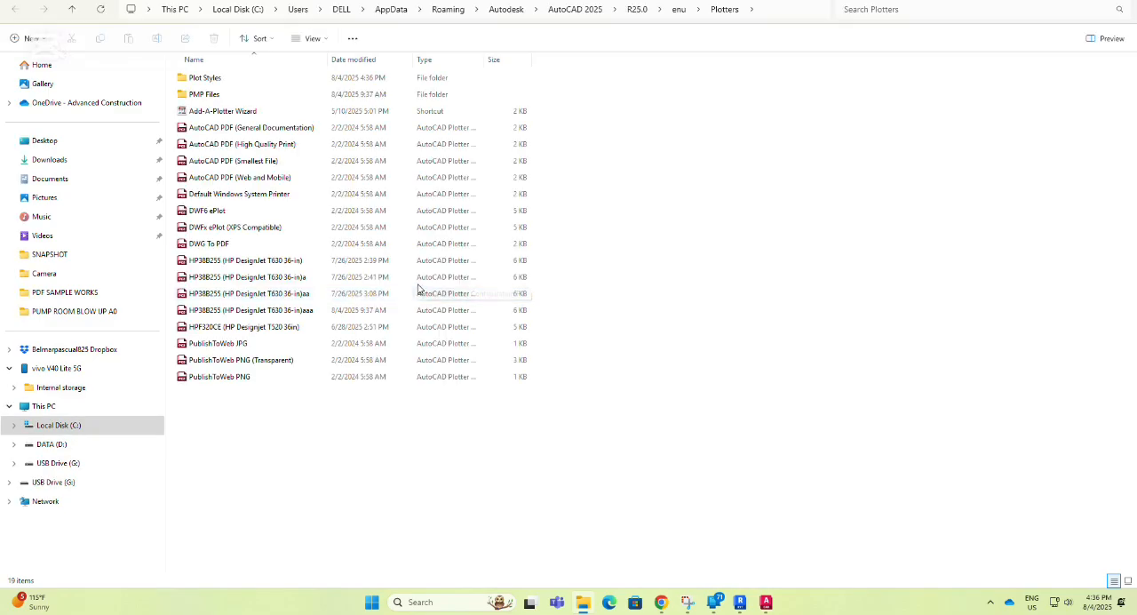
double_click(217, 83)
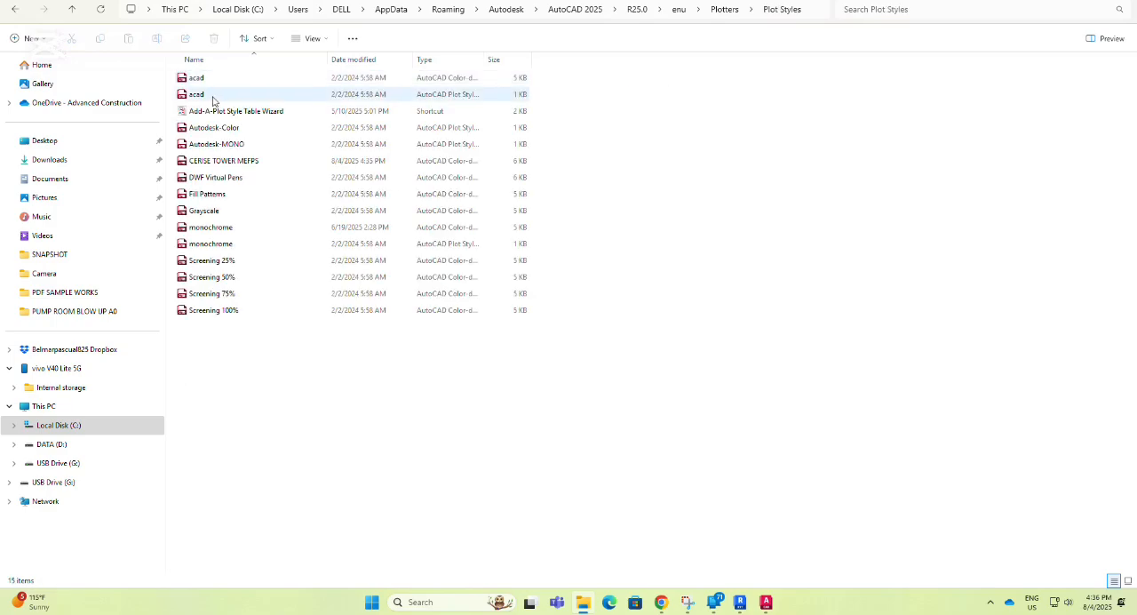
Copy the CERISE TOWER MEFPS plot style file to USB Drive (G:), replacing the existing file there.
left_click(234, 165)
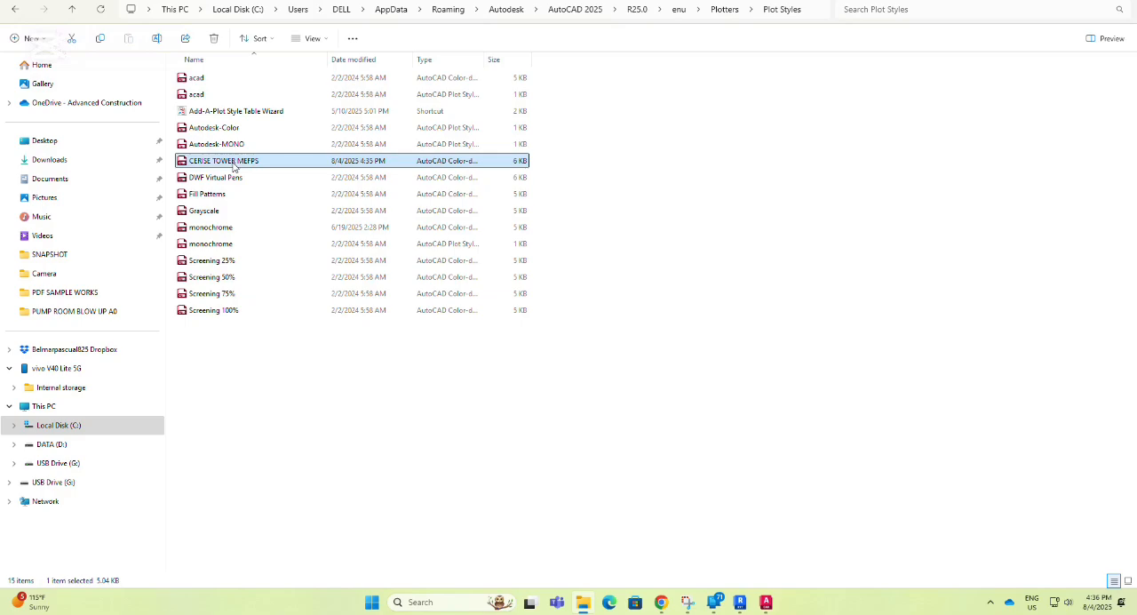
right_click(248, 163)
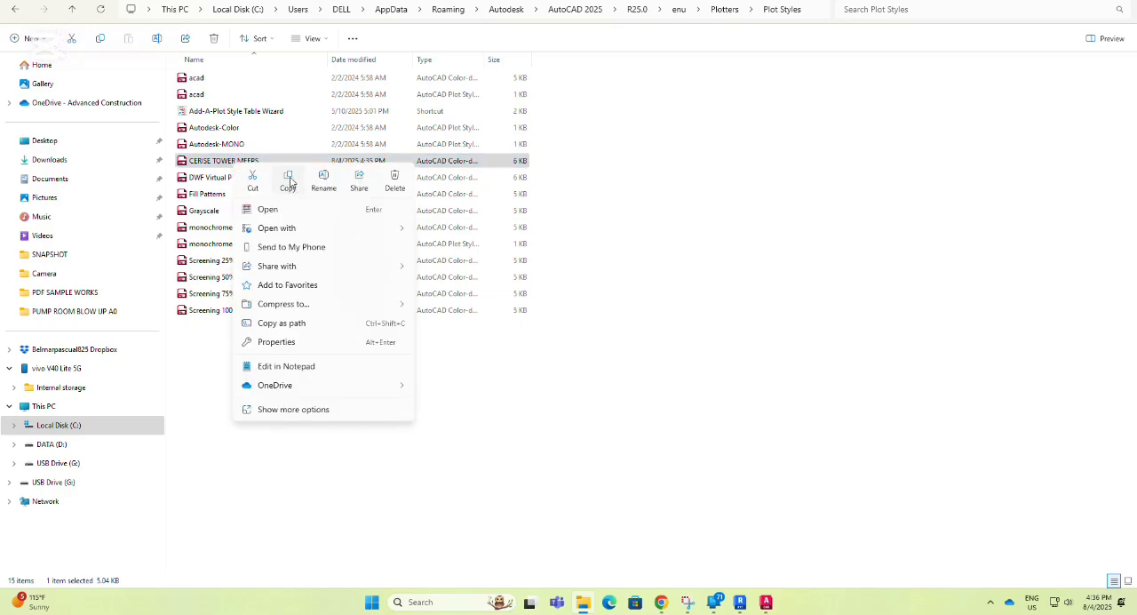
left_click(288, 181)
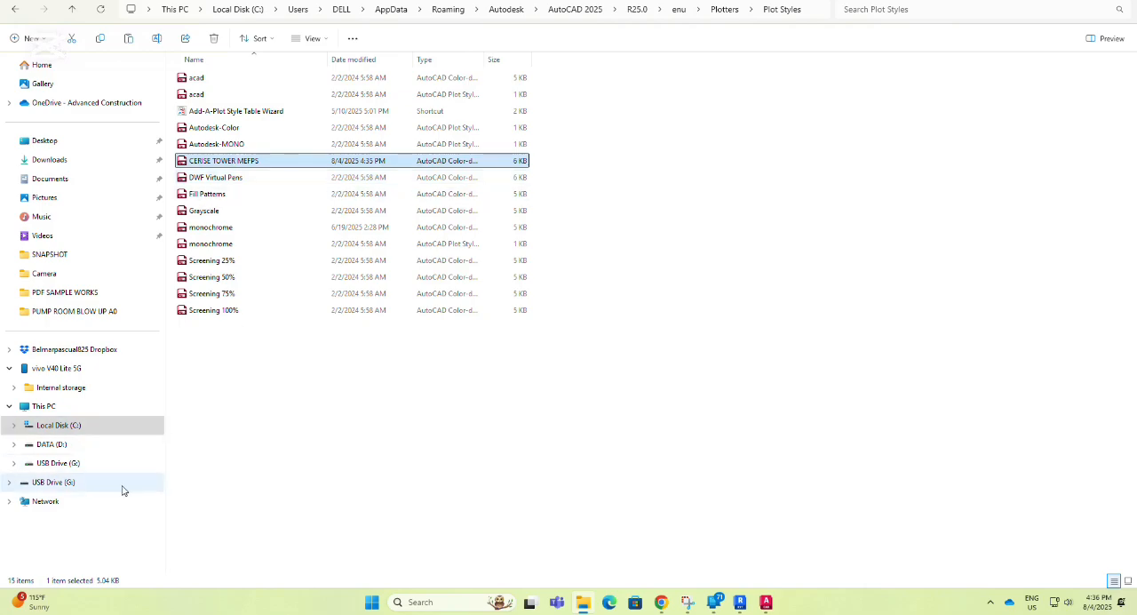
left_click(74, 462)
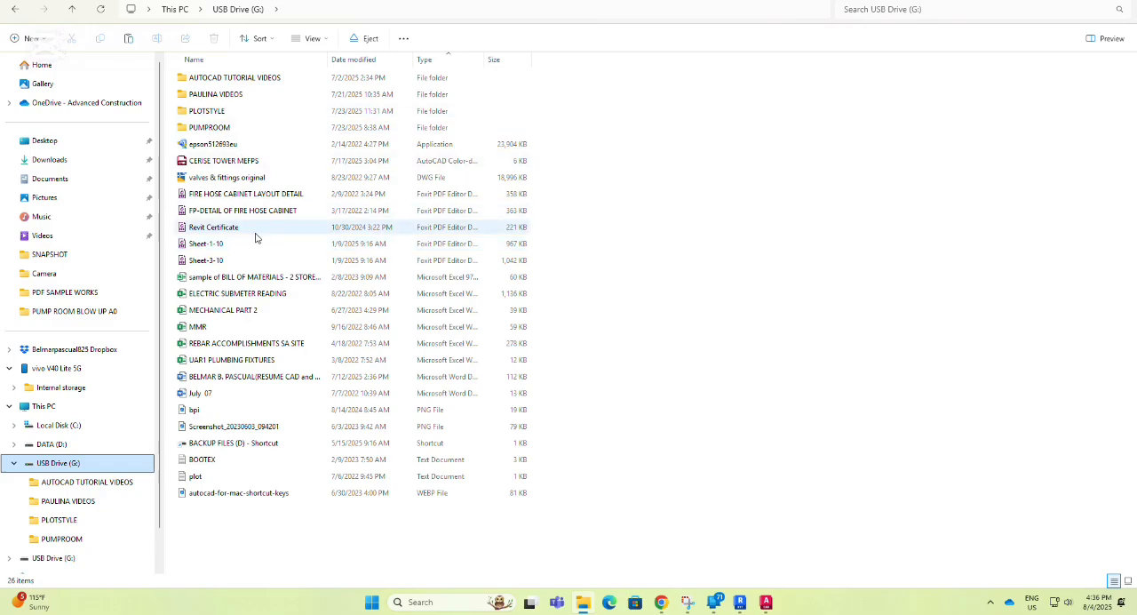
right_click(265, 518)
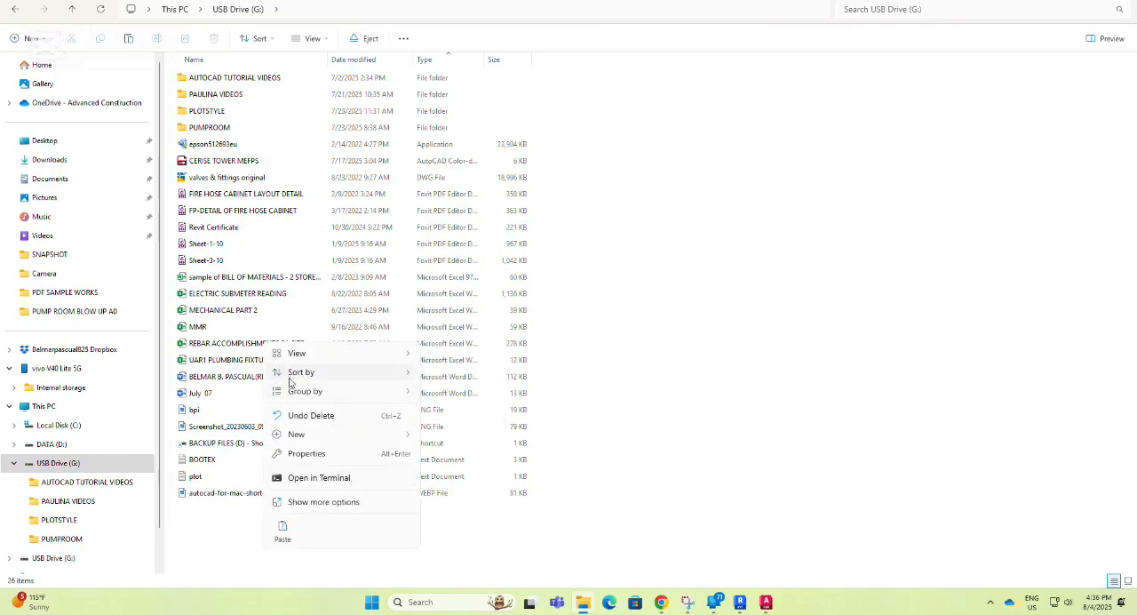
left_click(282, 531)
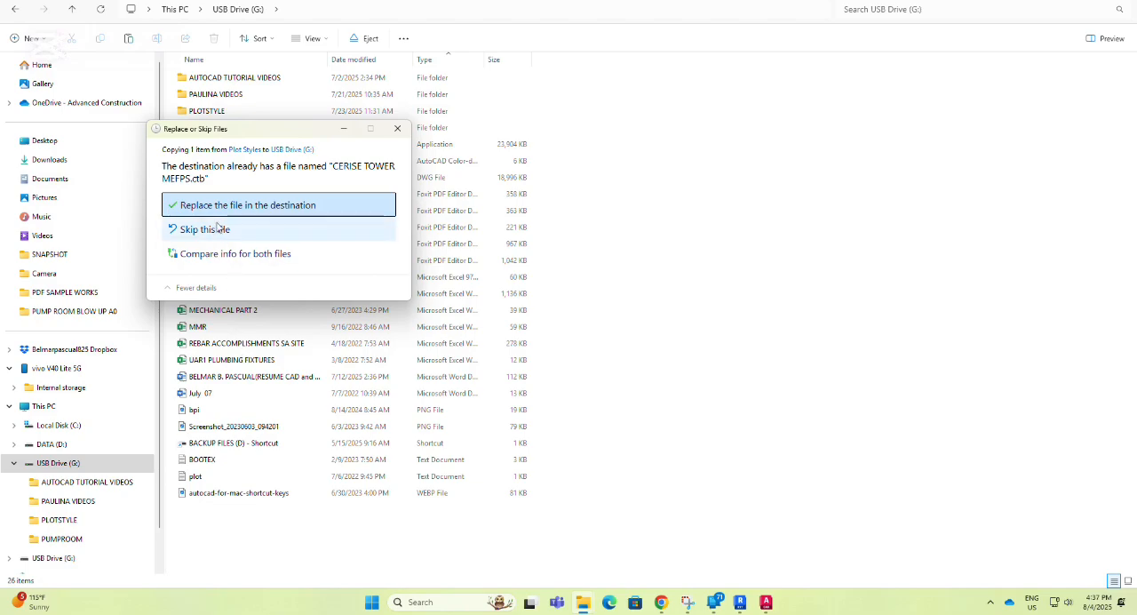
left_click(298, 205)
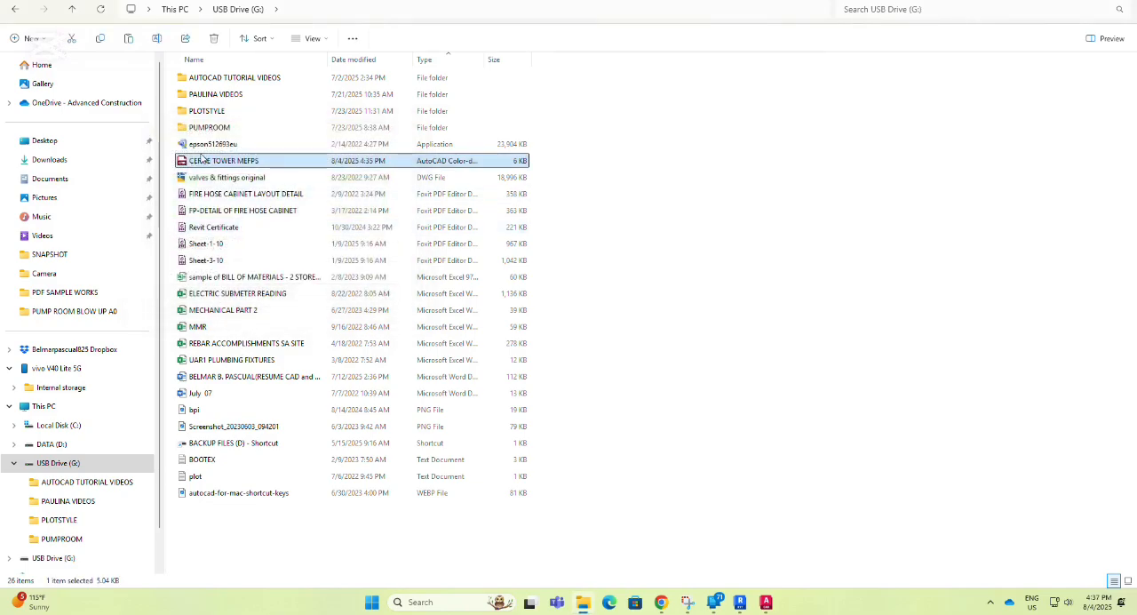
Check the CERISE TOWER MEFPS file in the drive's PLOTSTYLE folder and close the file window.
double_click(209, 110)
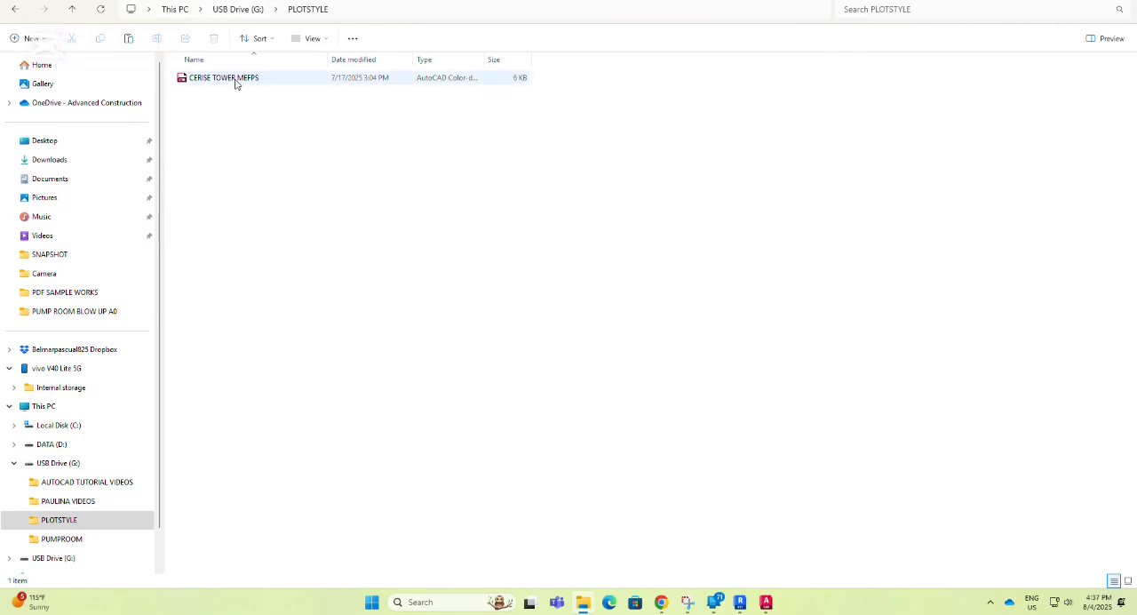
left_click(220, 81)
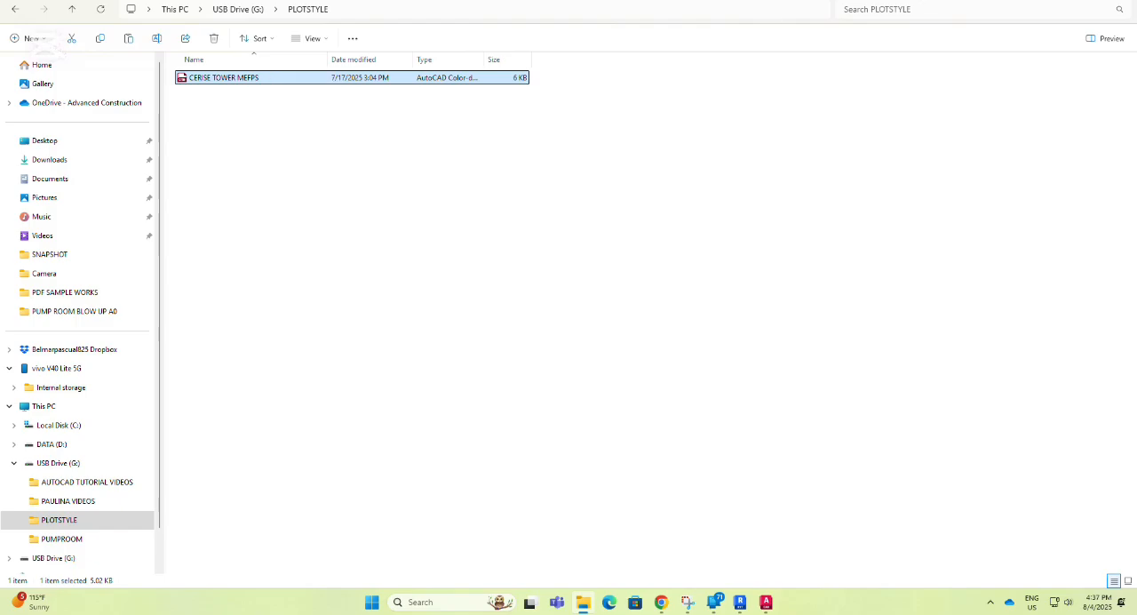
left_click(1123, 1)
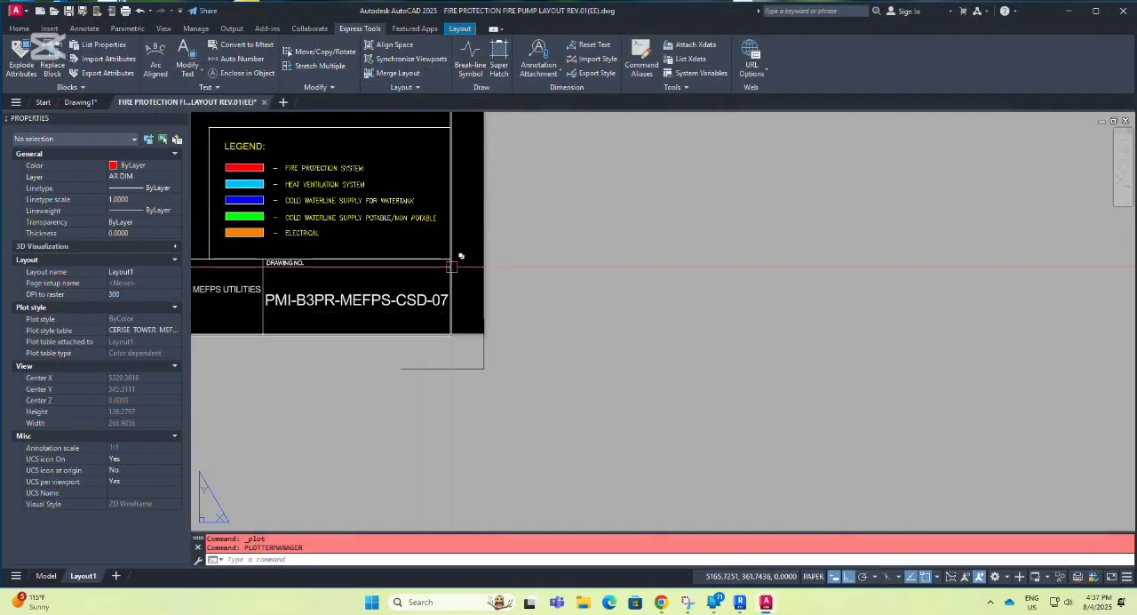
Reopen the Plot dialog for Layout1 and assign the CERISE TOWER MEFPS.ctb plot style table.
key("ctrl+p")
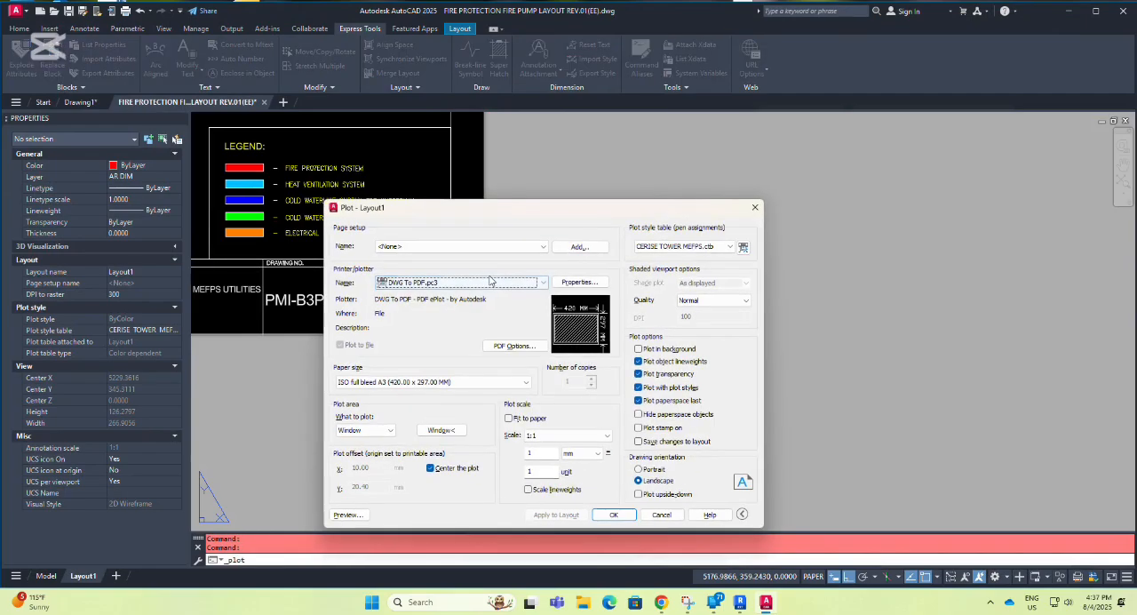
left_click_drag(698, 208, 867, 131)
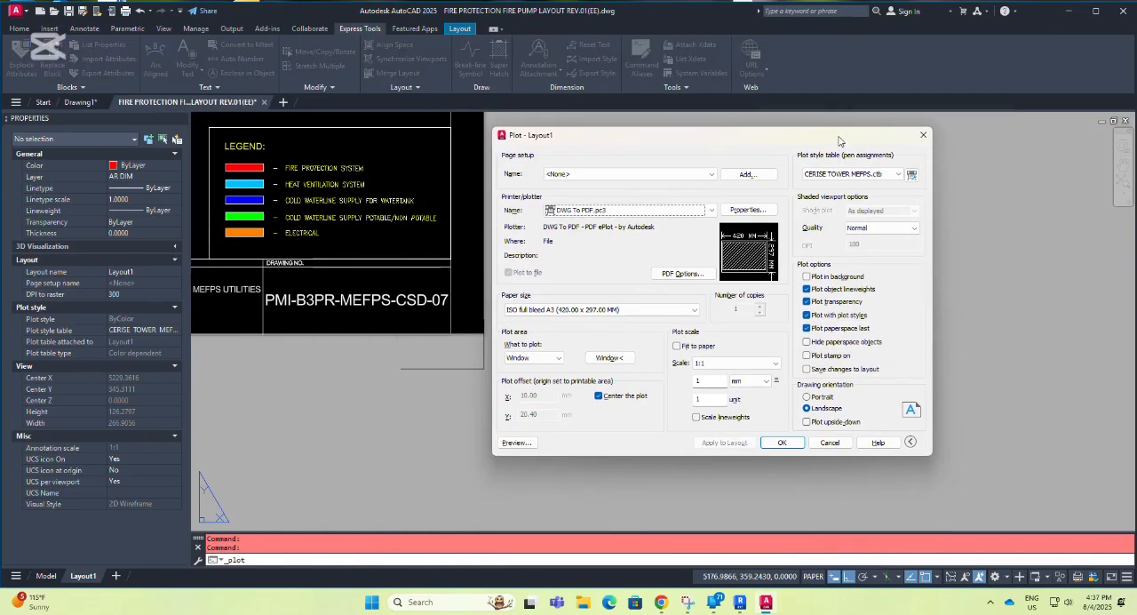
left_click(890, 170)
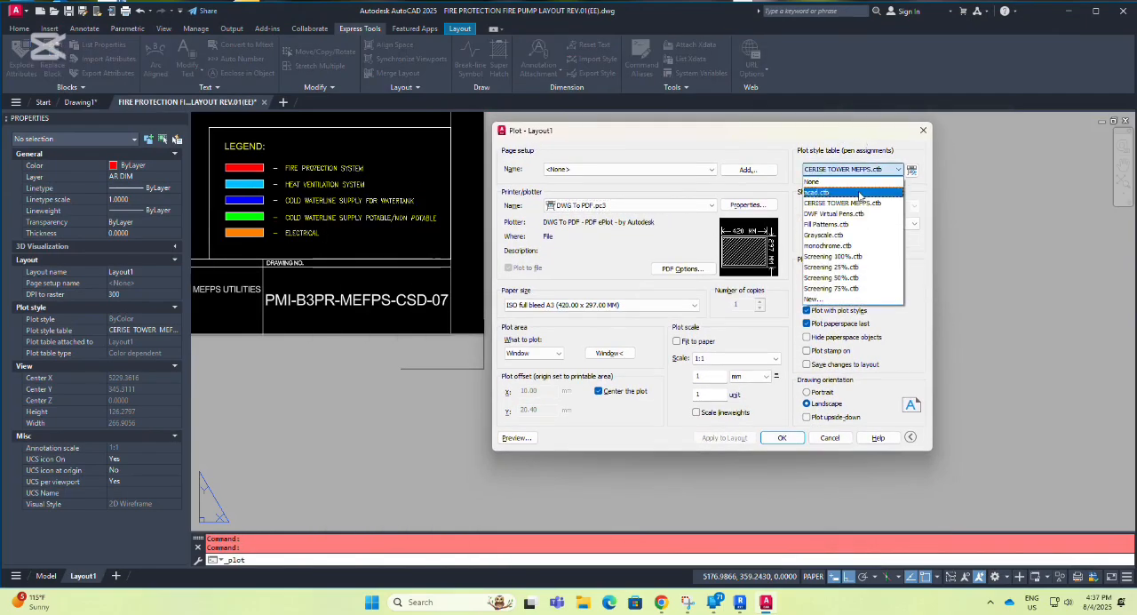
left_click(851, 203)
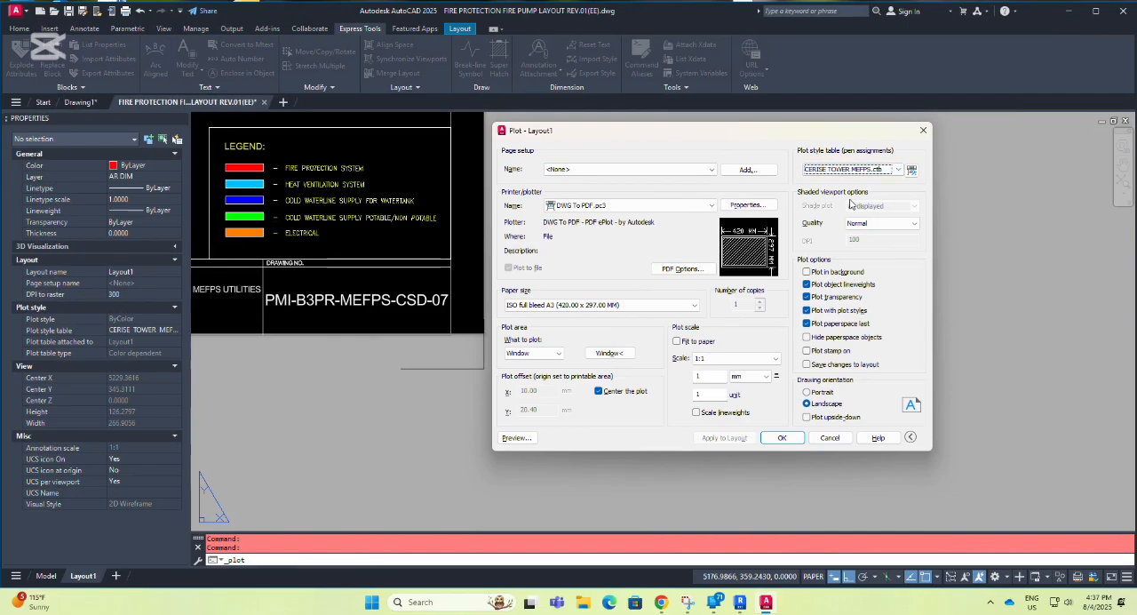
Set the plotter to the Generic PCL (192.168.0.21) UPD printer and apply the plot settings to the layout.
left_click(712, 205)
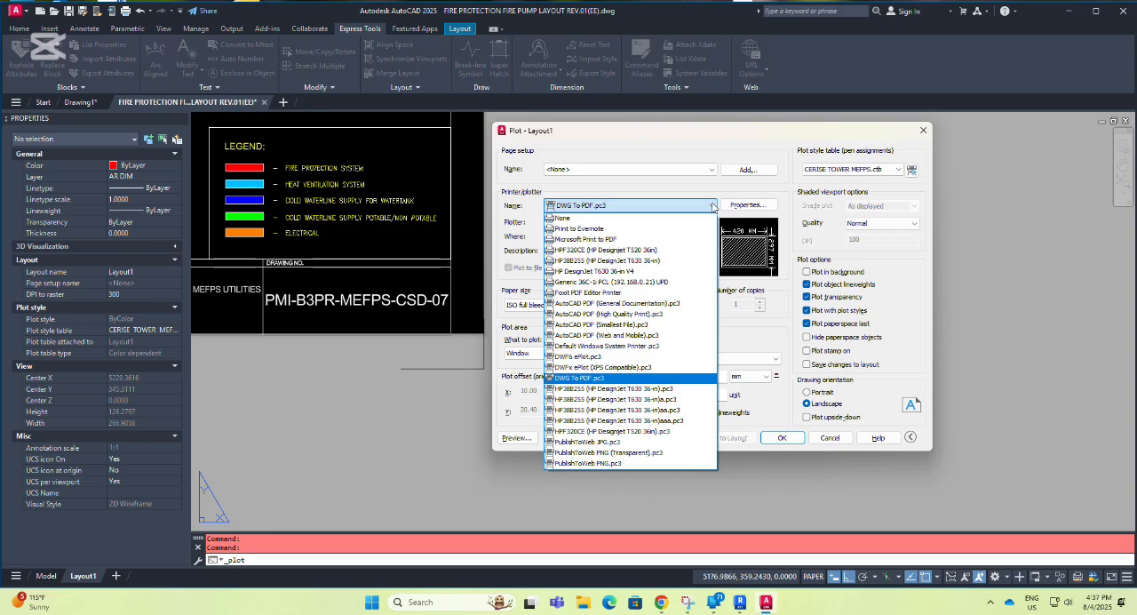
left_click(649, 281)
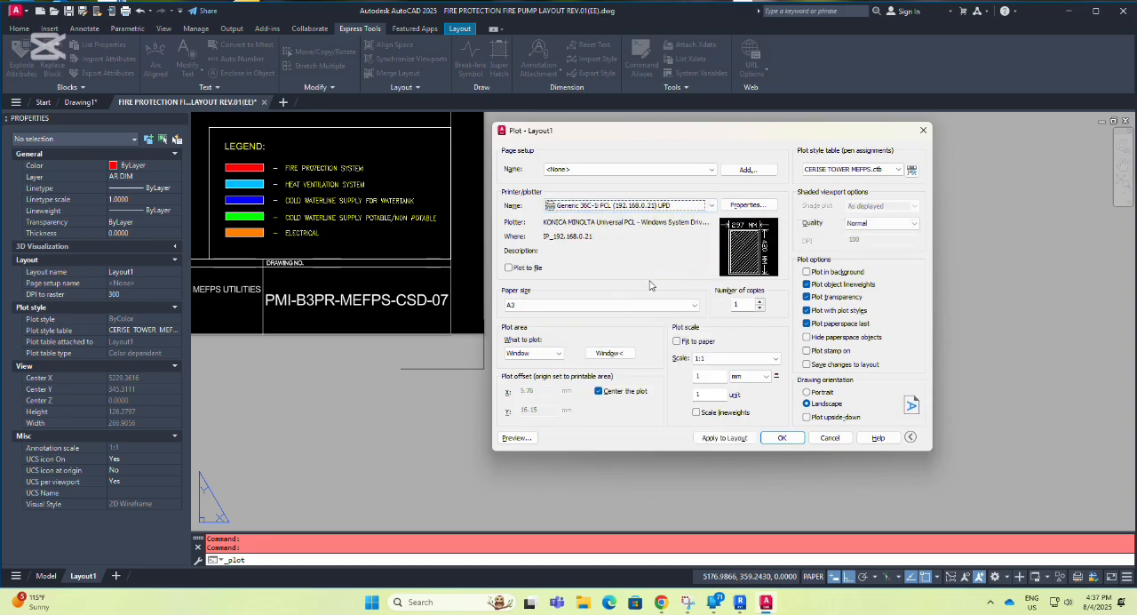
left_click(725, 438)
Preview the plot, examine the legend's system colors up close, and exit the preview.
left_click(515, 438)
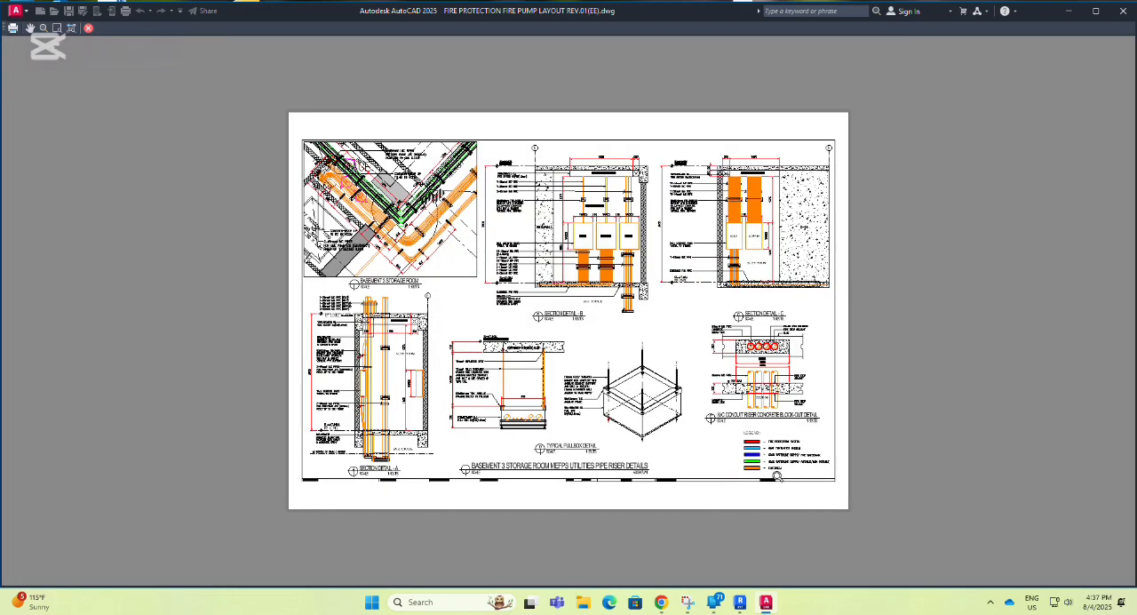
scroll(779, 477, "up", 10)
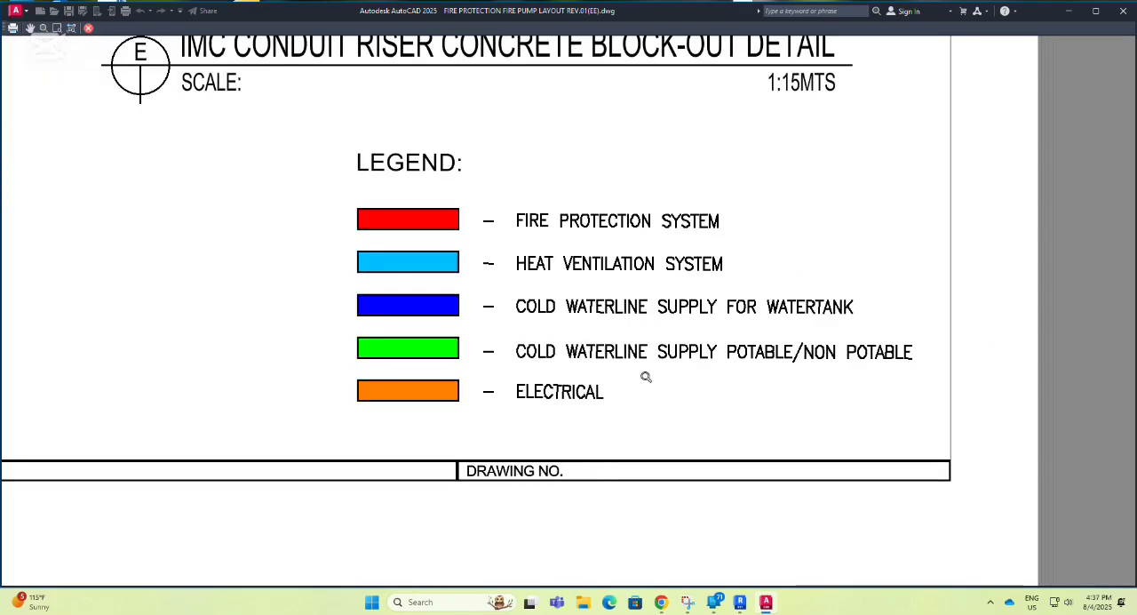
scroll(667, 376, "up", 2)
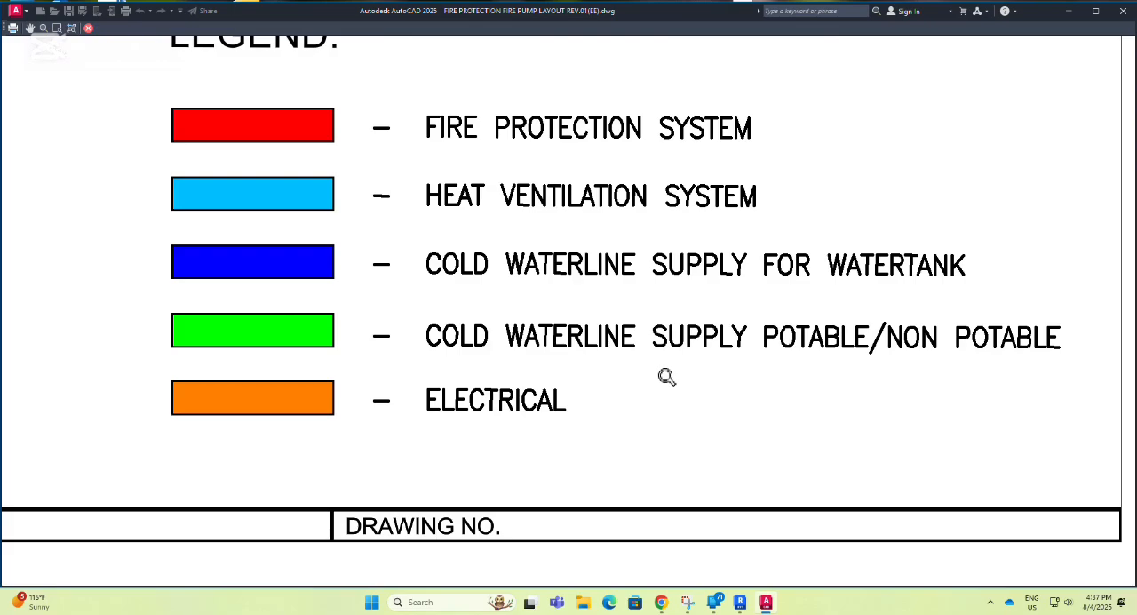
mouse_move(665, 377)
middle_mouse_down()
mouse_move(602, 394)
mouse_move(607, 431)
middle_mouse_up()
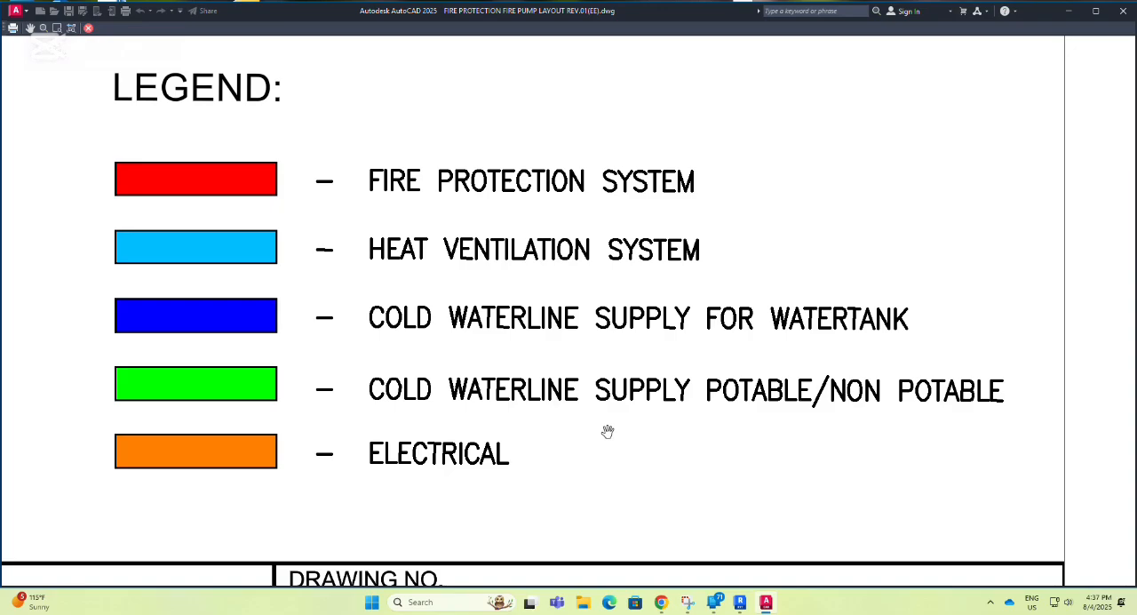
key("Escape")
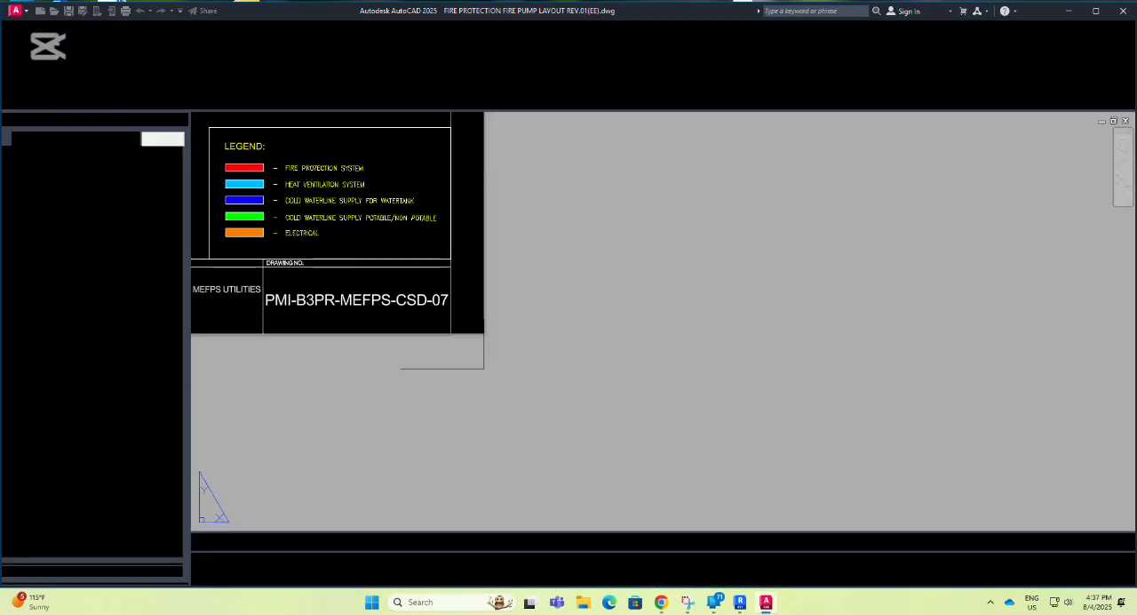
Set the transparency of the orange electrical hatch in the Basement 3 storage room plan viewport to 60.
key("Escape")
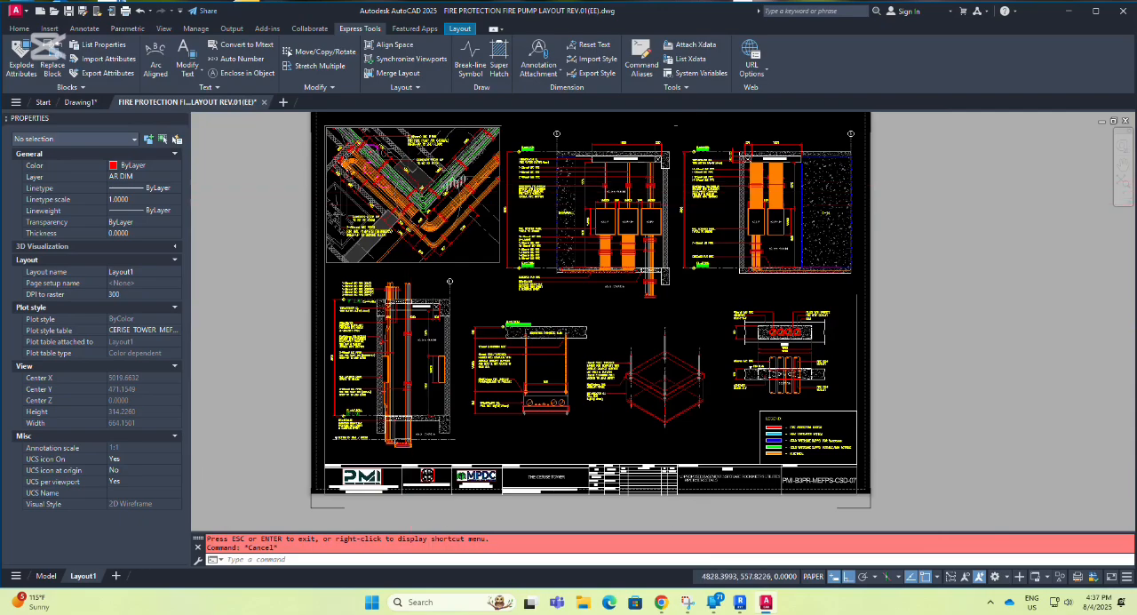
scroll(474, 250, "up", 6)
scroll(473, 250, "up", 5)
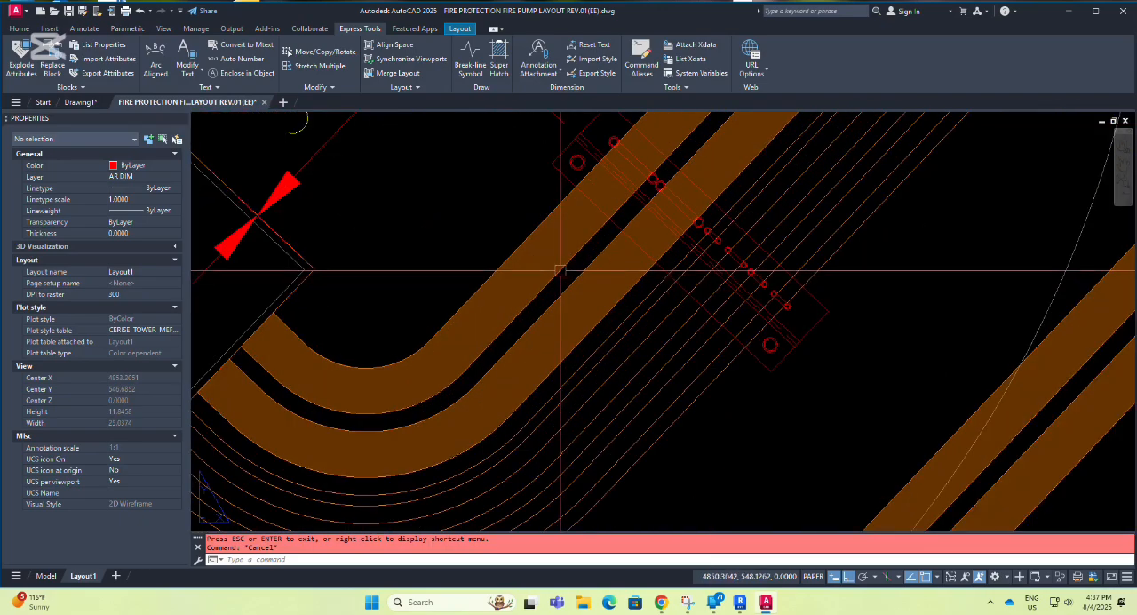
double_click(481, 230)
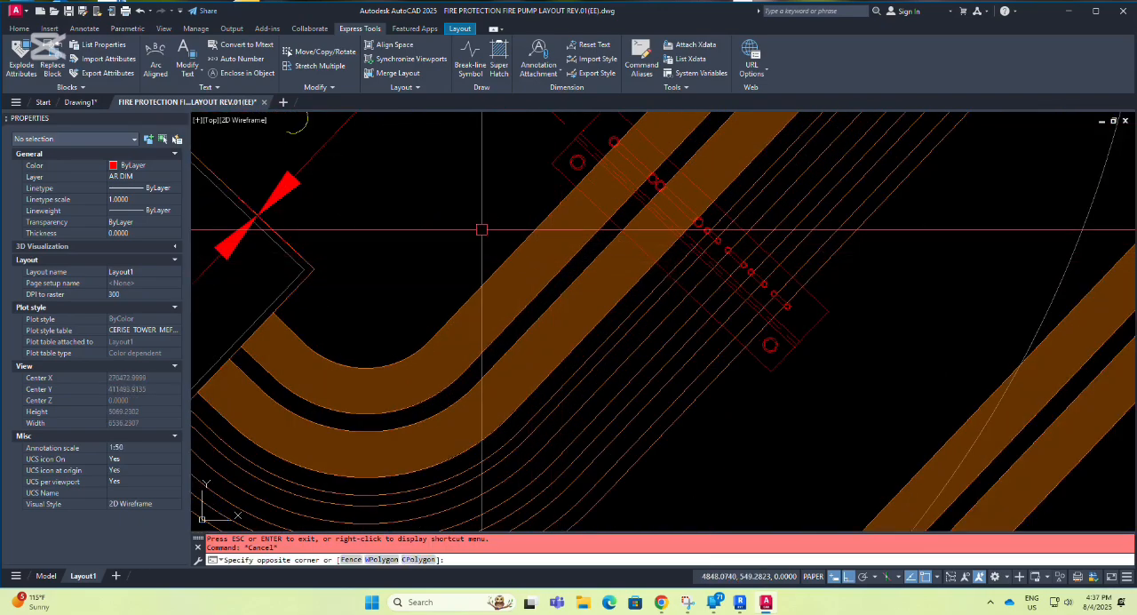
left_click(527, 262)
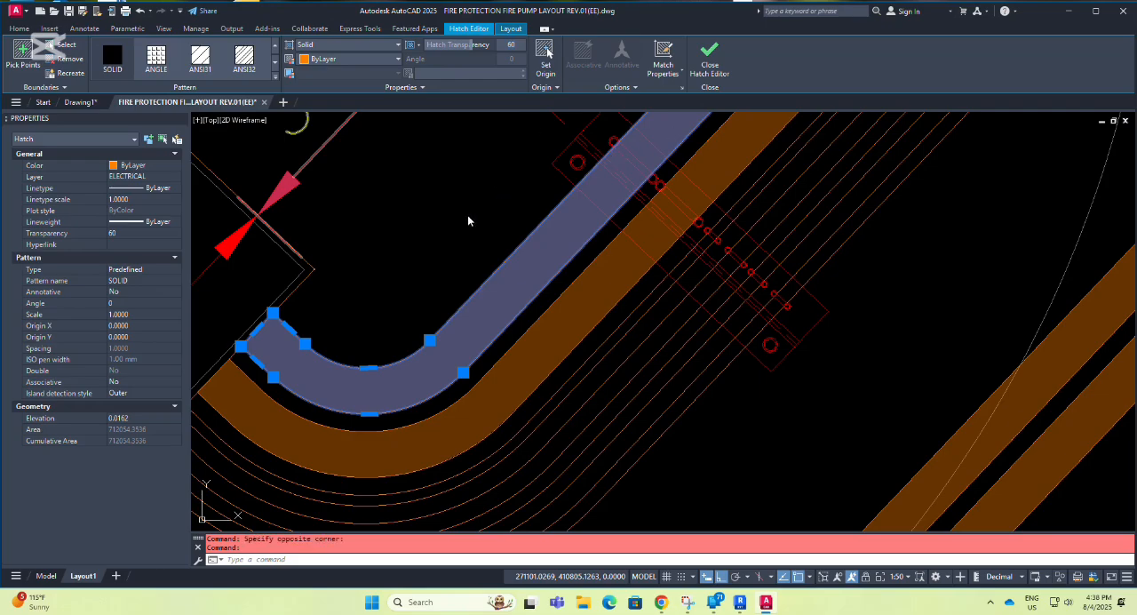
key("Escape")
key("Escape")
scroll(456, 224, "down", 5)
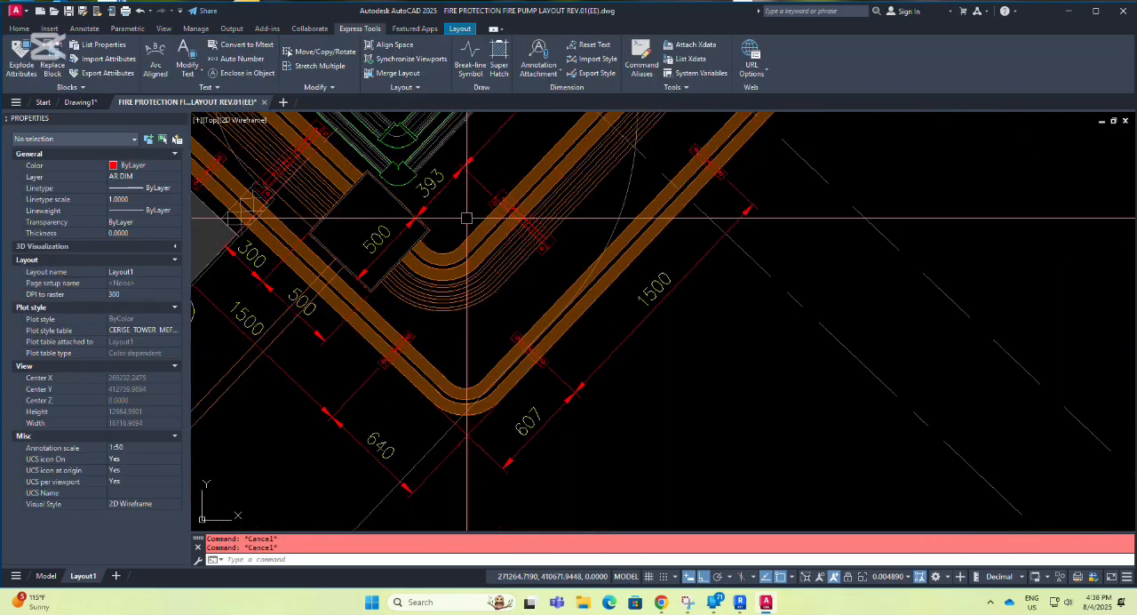
scroll(479, 240, "down", 5)
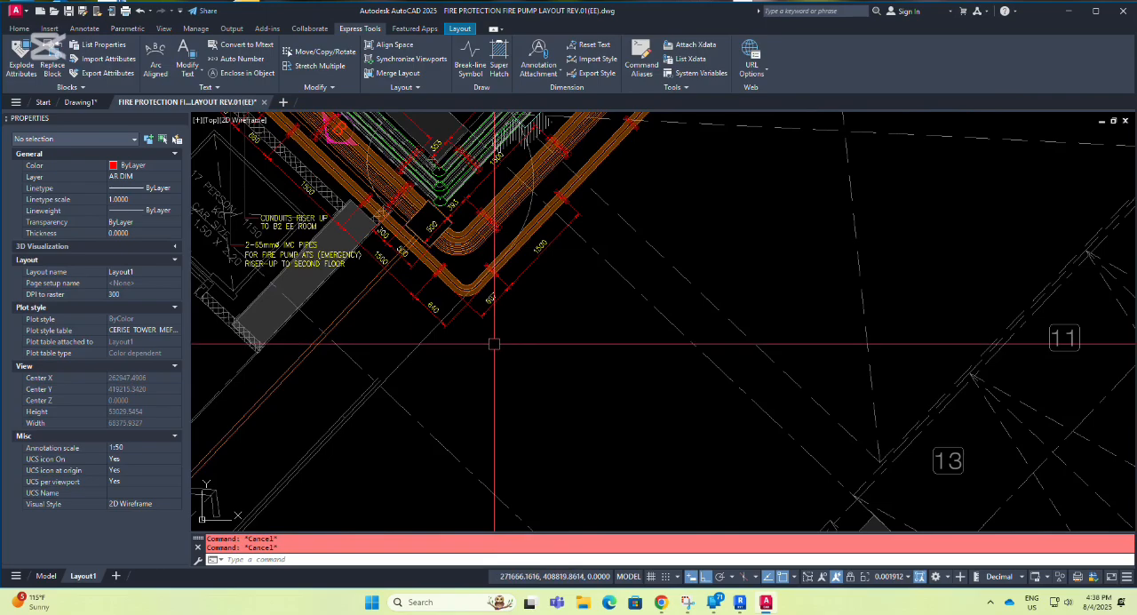
Undo the electrical hatch edit and the viewport activation, returning to the full Layout1 sheet.
key("ctrl+z")
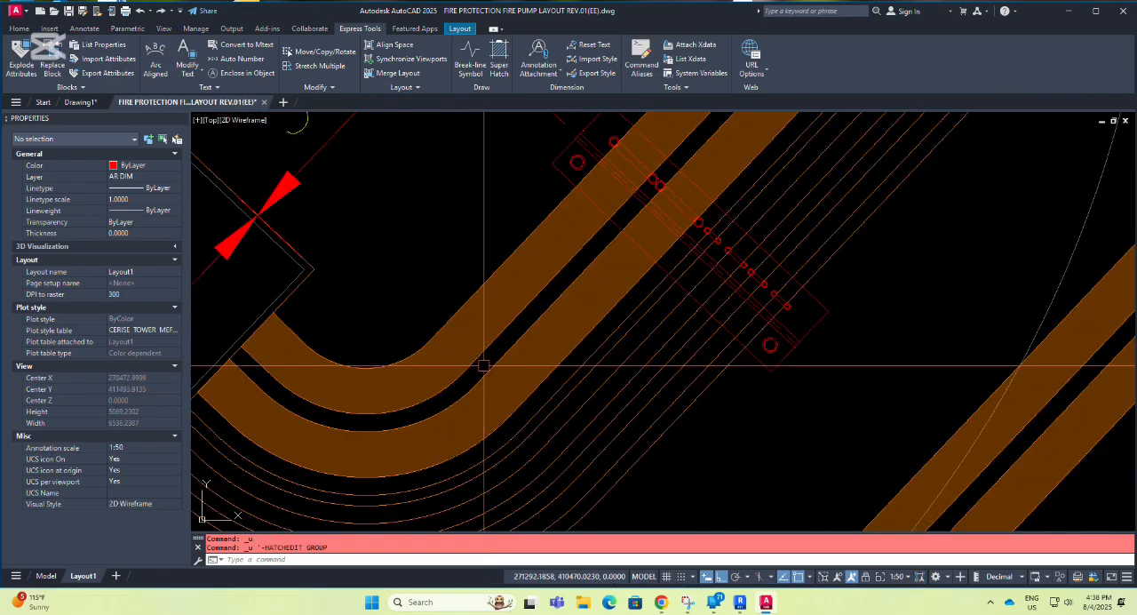
key("ctrl+z")
key("ctrl+z")
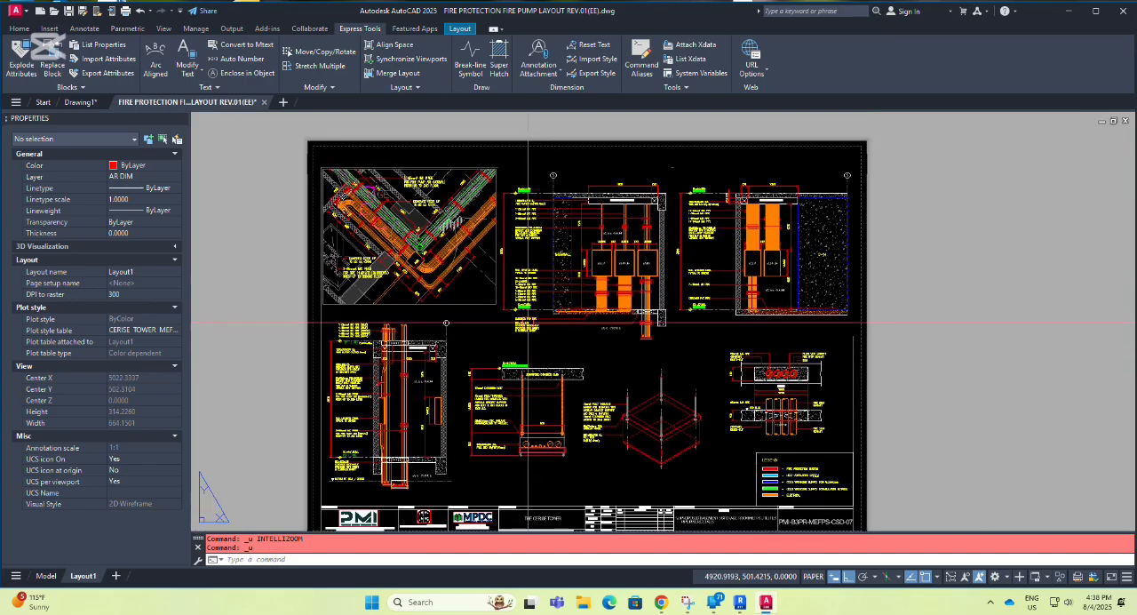
middle_click_drag(599, 327, 475, 310)
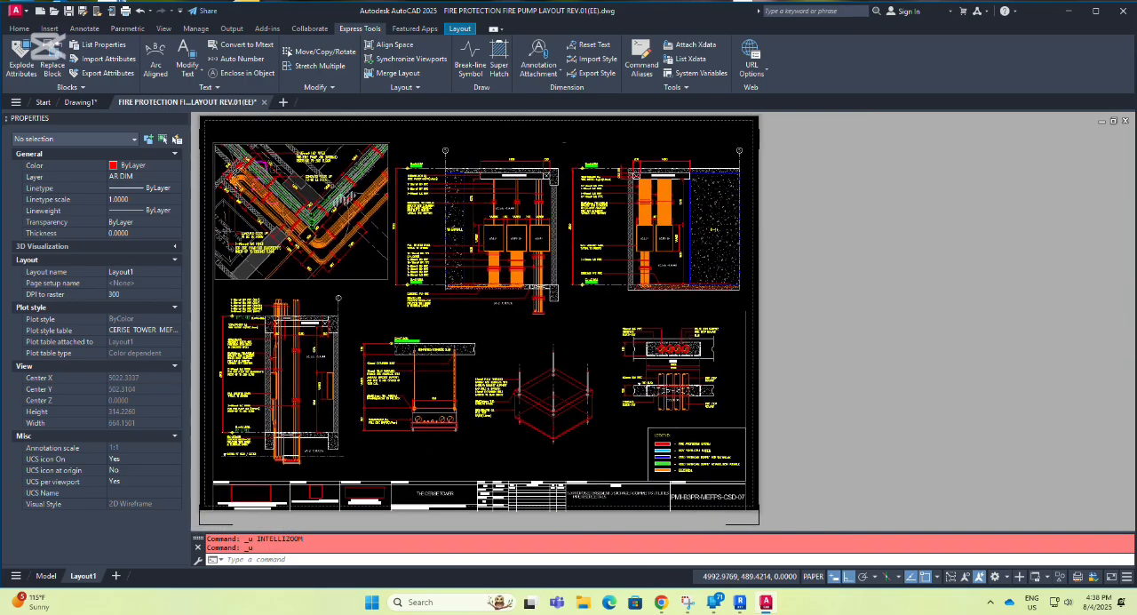
scroll(320, 227, "up", 6)
scroll(360, 234, "down", 2)
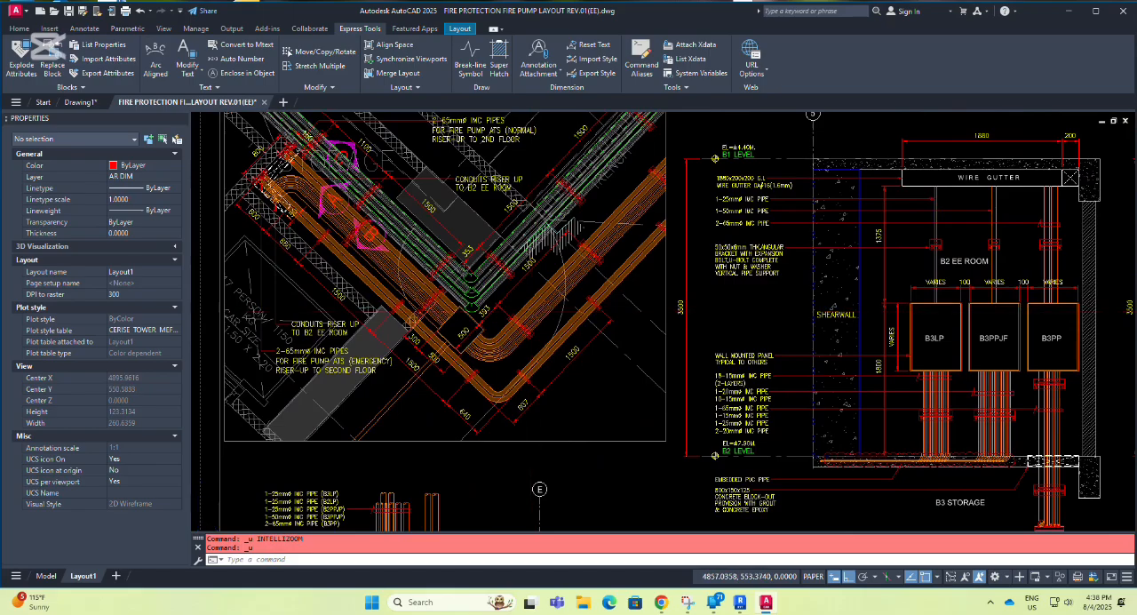
scroll(527, 306, "down", 3)
middle_click_drag(528, 304, 335, 233)
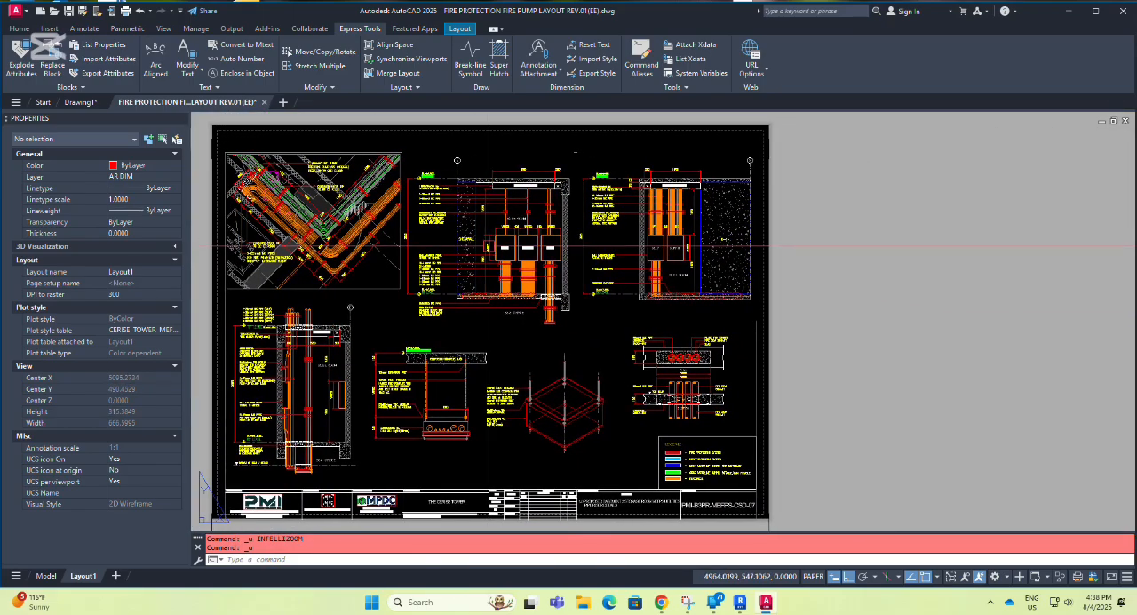
Review the Plot transparency option in the Plot dialog for Layout1 and cancel the dialog.
key("ctrl+p")
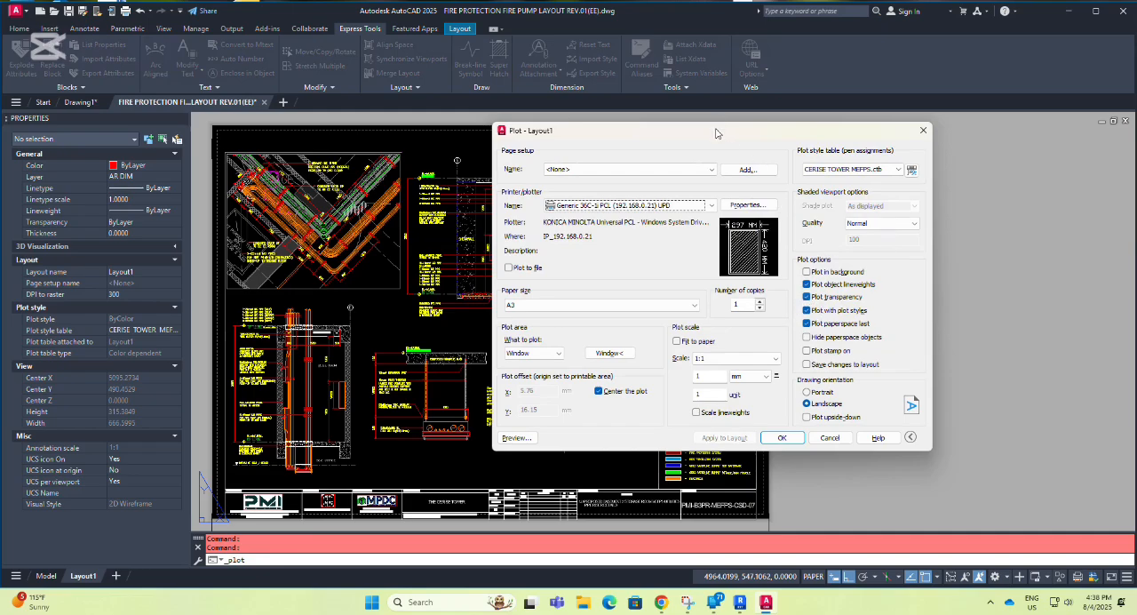
left_click_drag(717, 133, 816, 154)
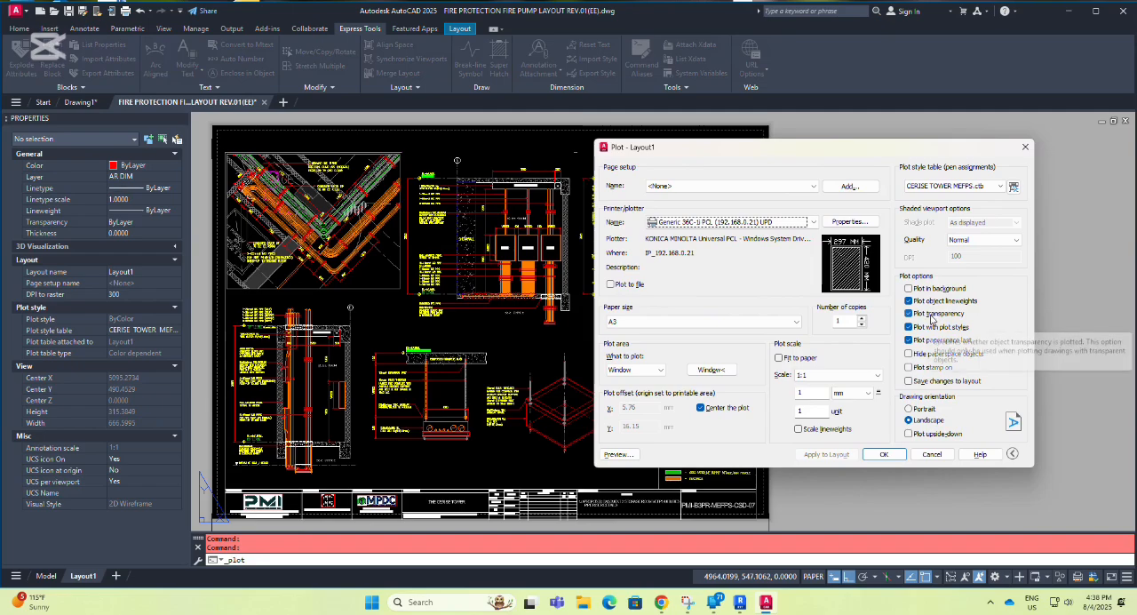
left_click(932, 454)
Set the transparency of the red Fire Protection System hatch in the legend viewport to 60 and return to paper space.
scroll(670, 469, "up", 10)
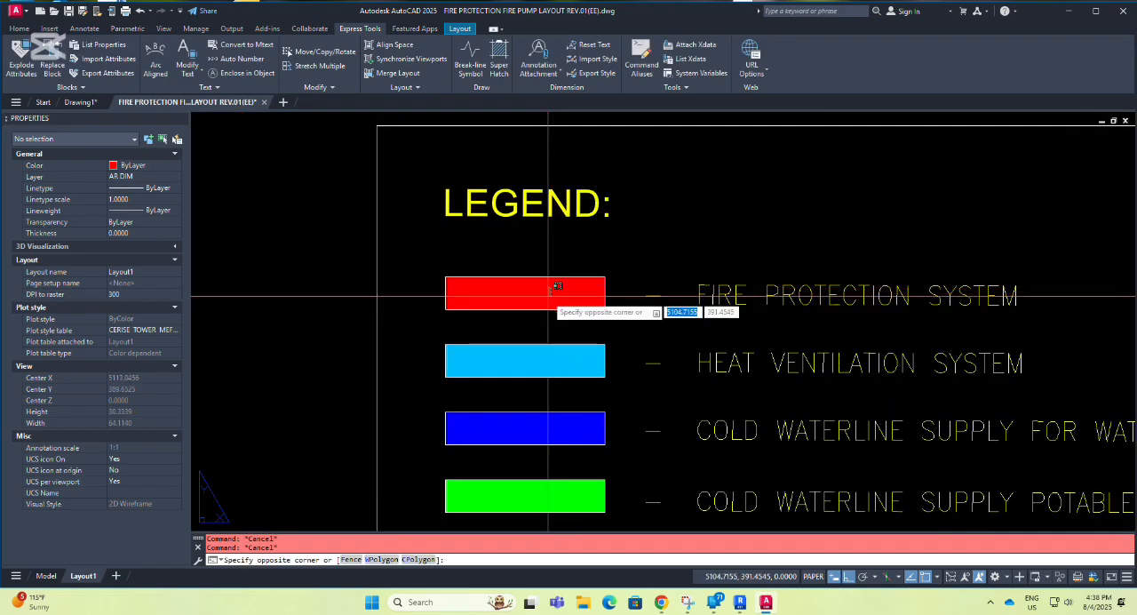
double_click(546, 306)
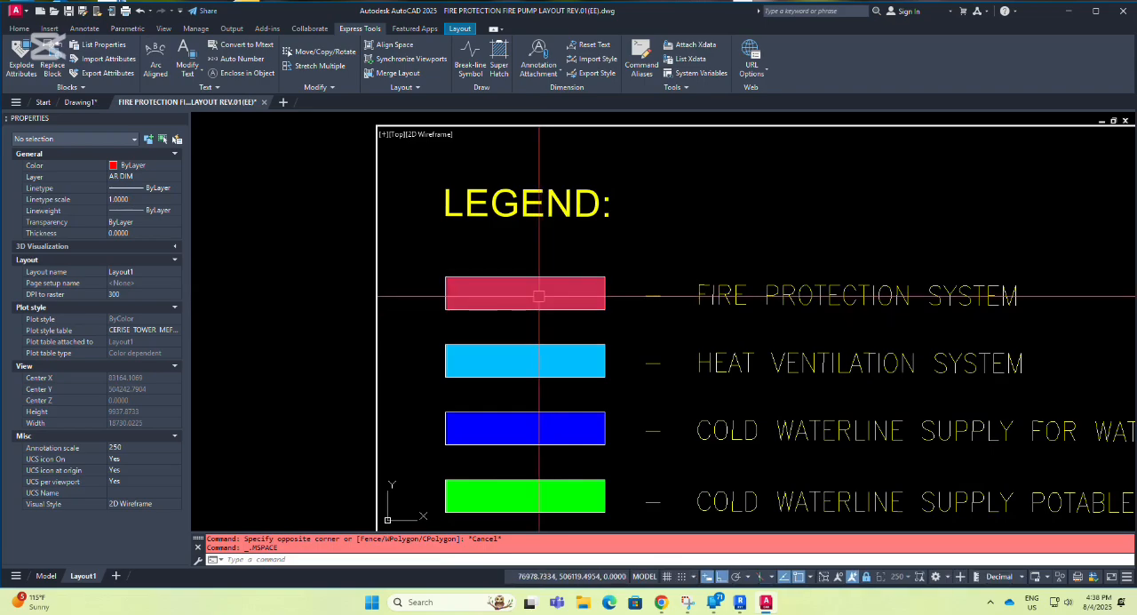
left_click(538, 294)
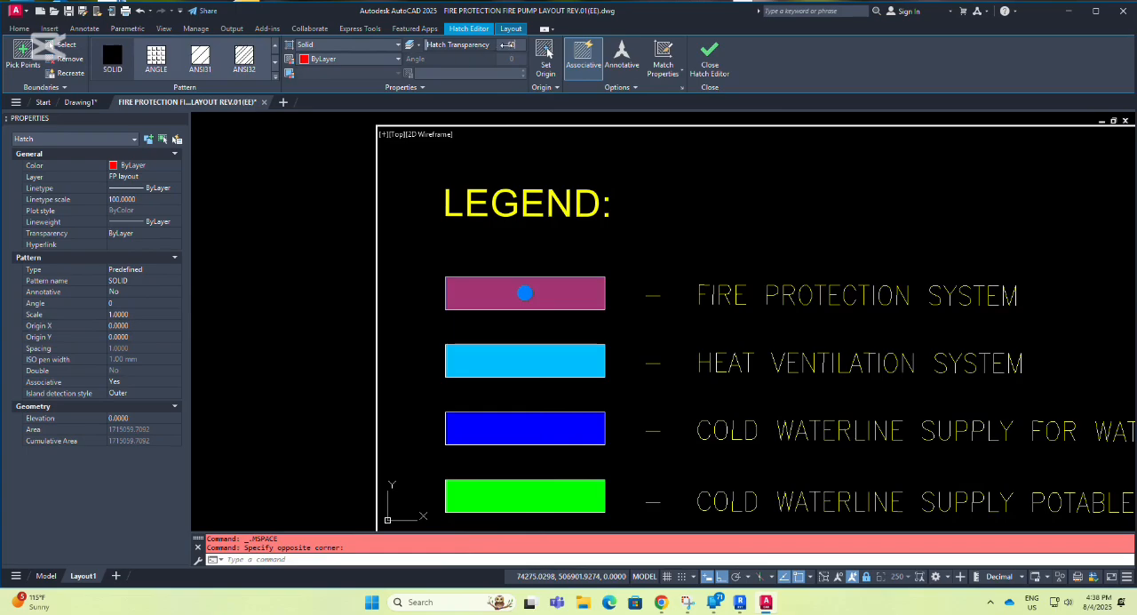
key("Return")
key("Escape")
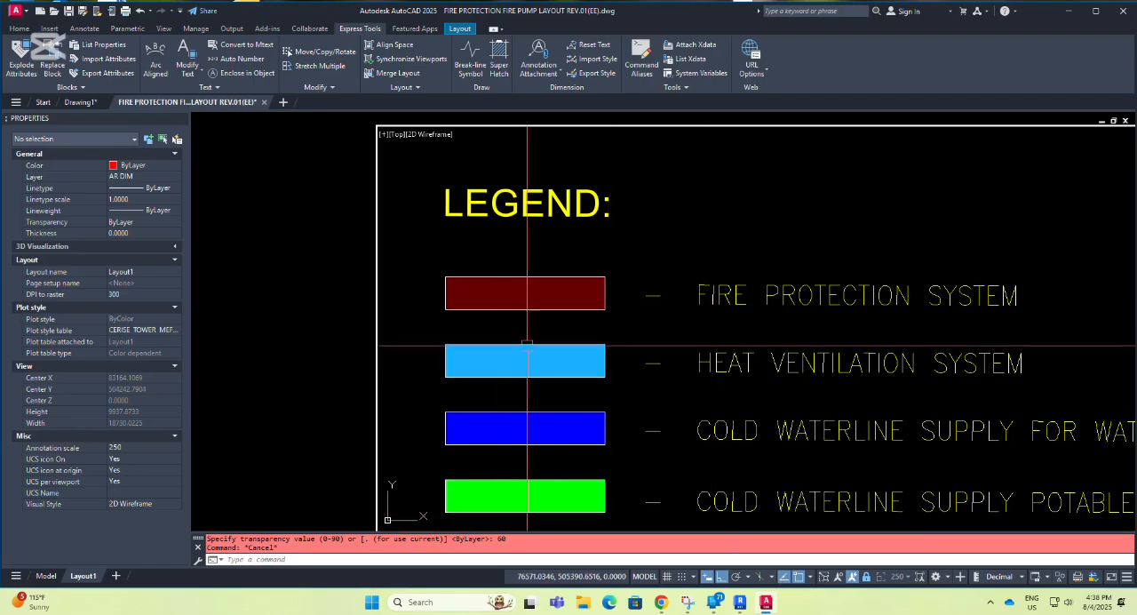
left_click(646, 577)
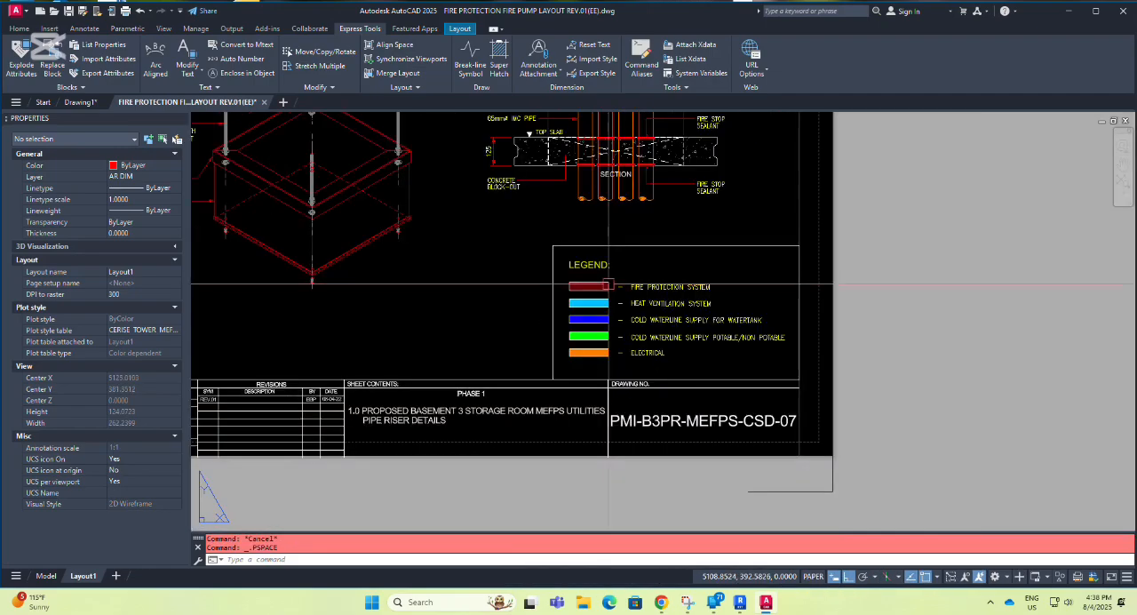
Plot Layout1 on A3 to the Generic PCL (192.168.0.21) UPD printer with Plot transparency enabled.
scroll(609, 285, "down", 4)
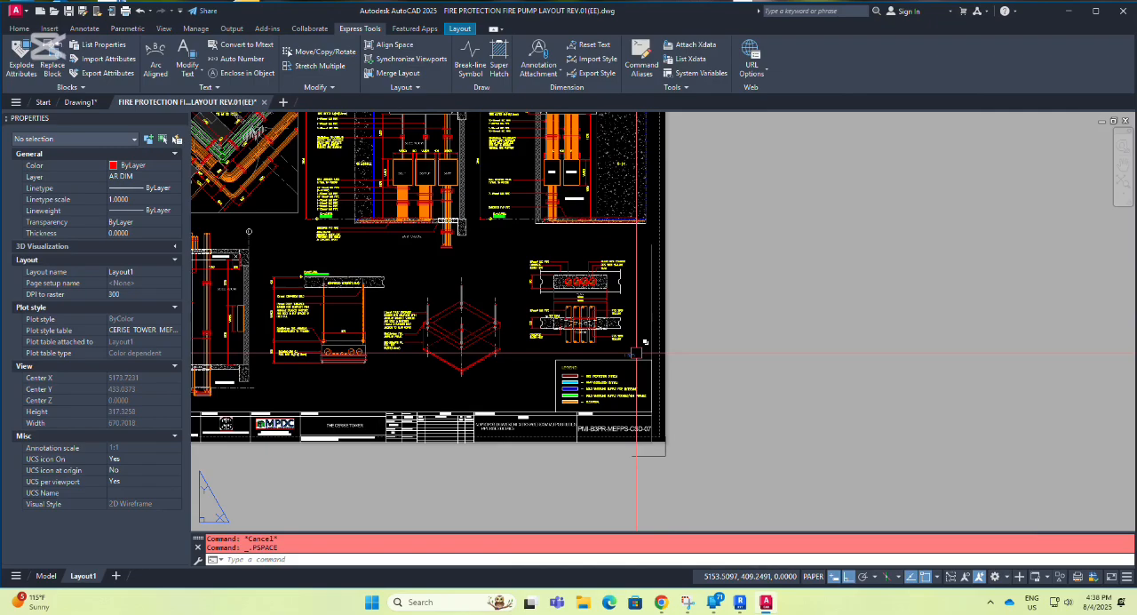
key("ctrl+p")
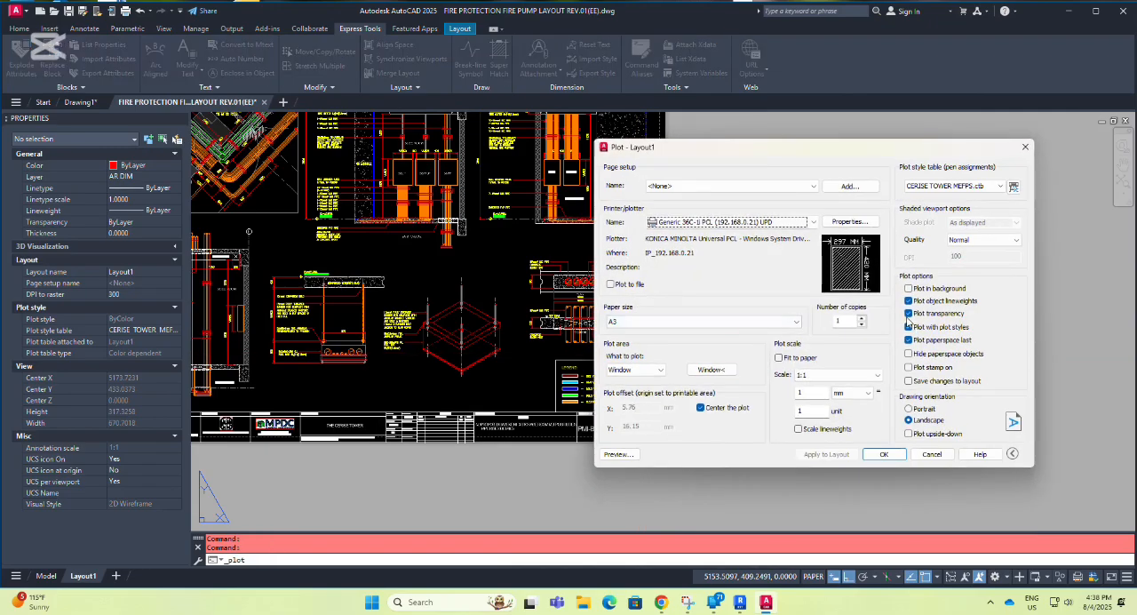
left_click(908, 315)
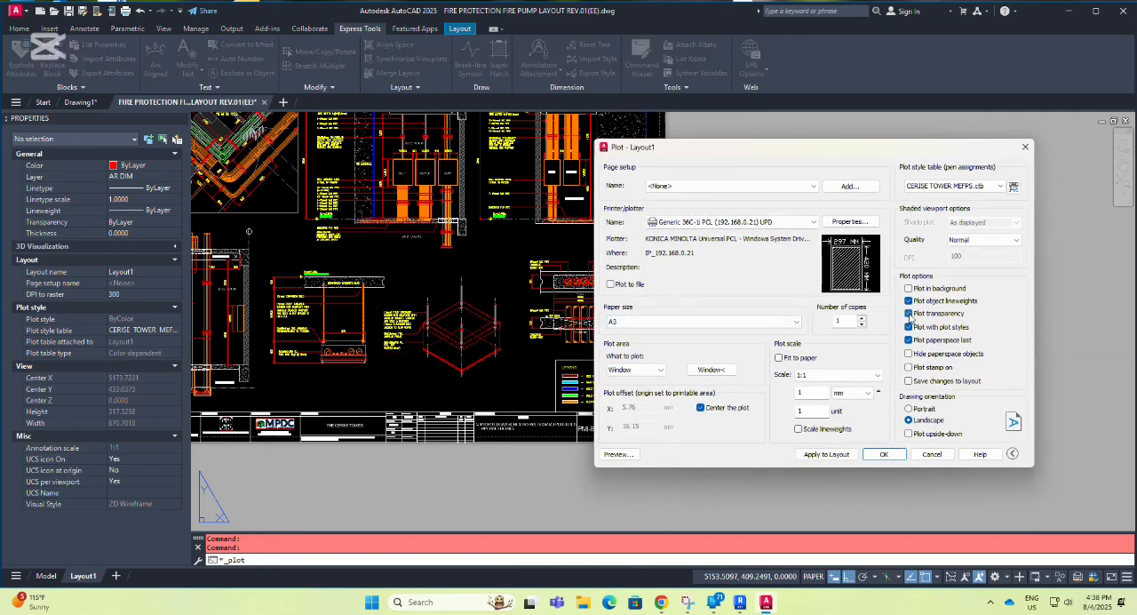
left_click(882, 454)
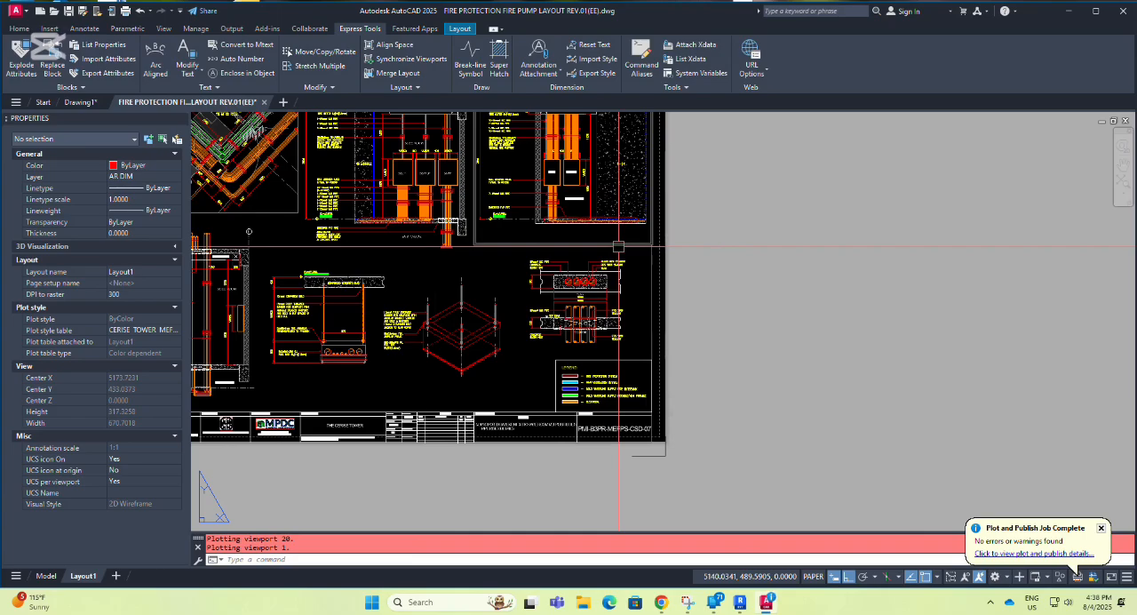
right_click(600, 308)
key("Escape")
key("Escape")
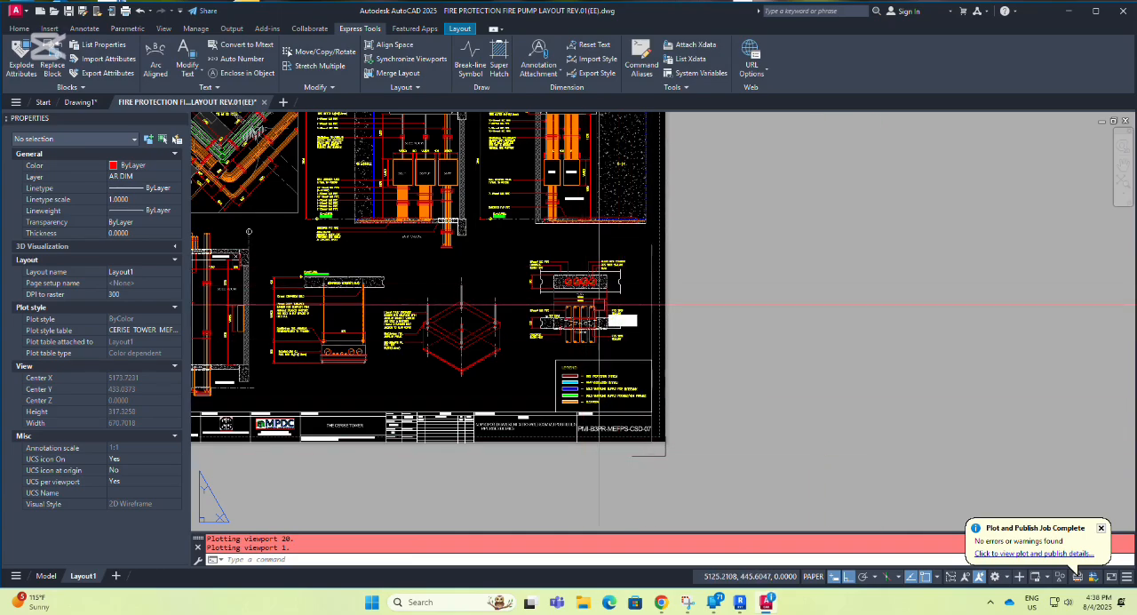
Reopen the Plot dialog for Layout1 and set the plotter to DWG To PDF.pc3.
key("ctrl+p")
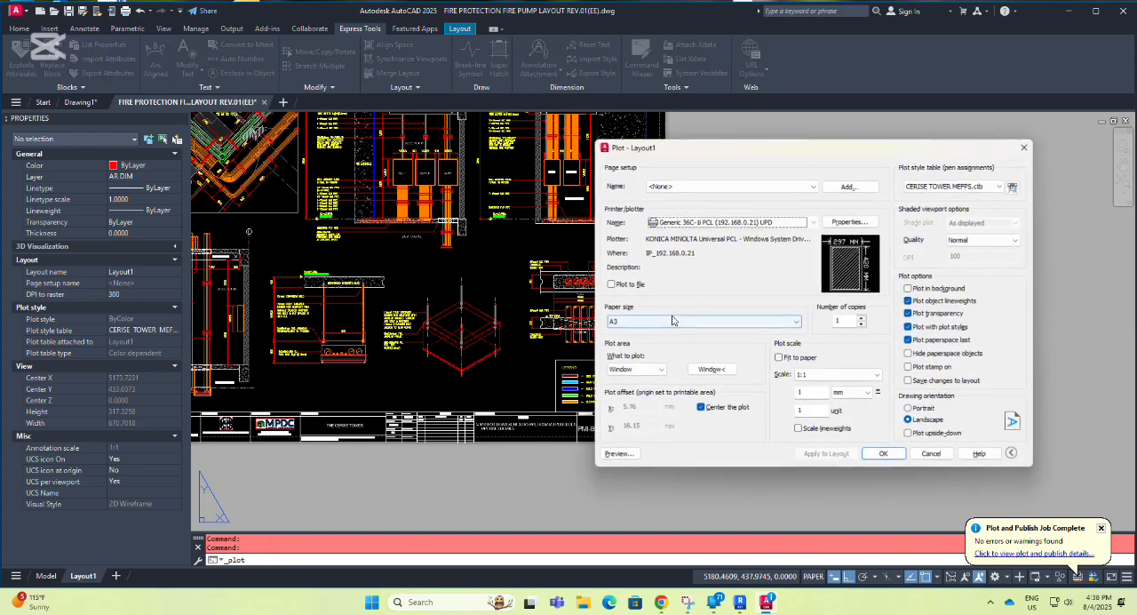
left_click(731, 185)
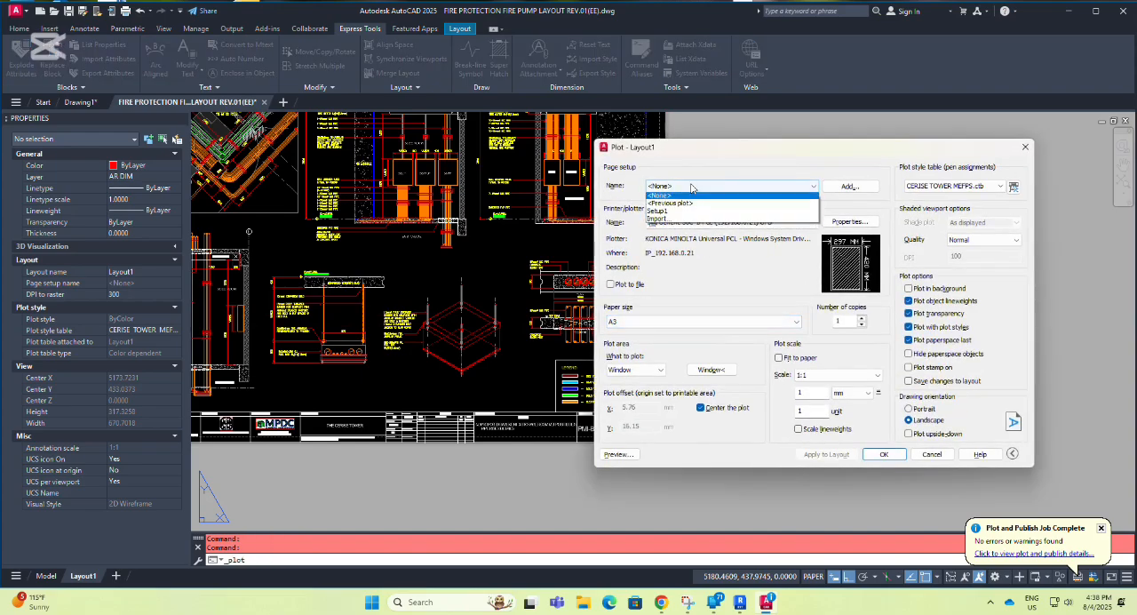
left_click(690, 205)
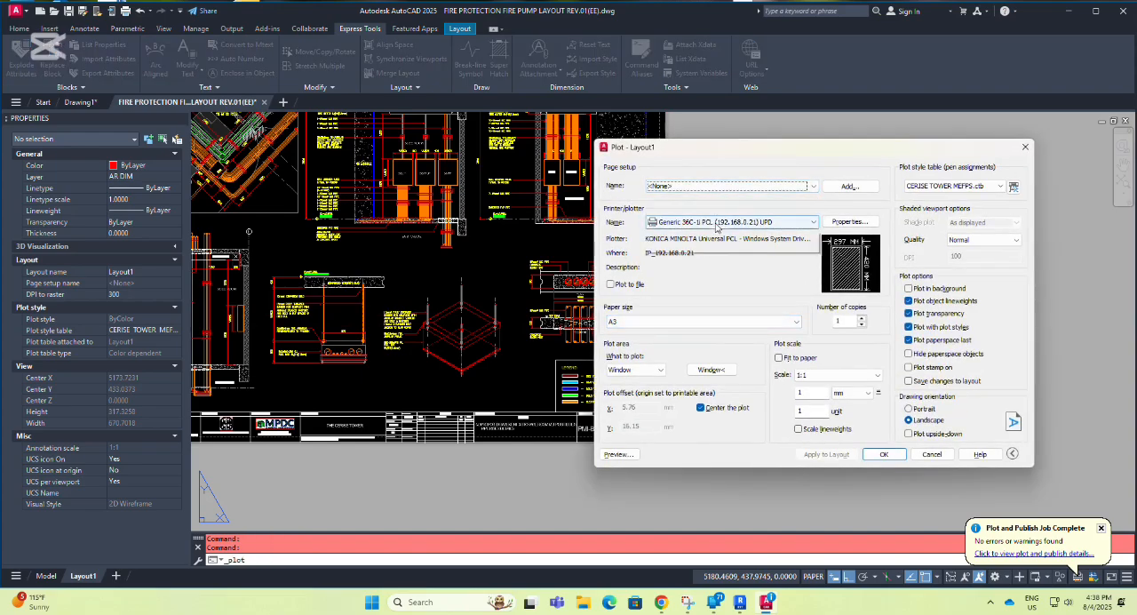
left_click(728, 222)
left_click(682, 395)
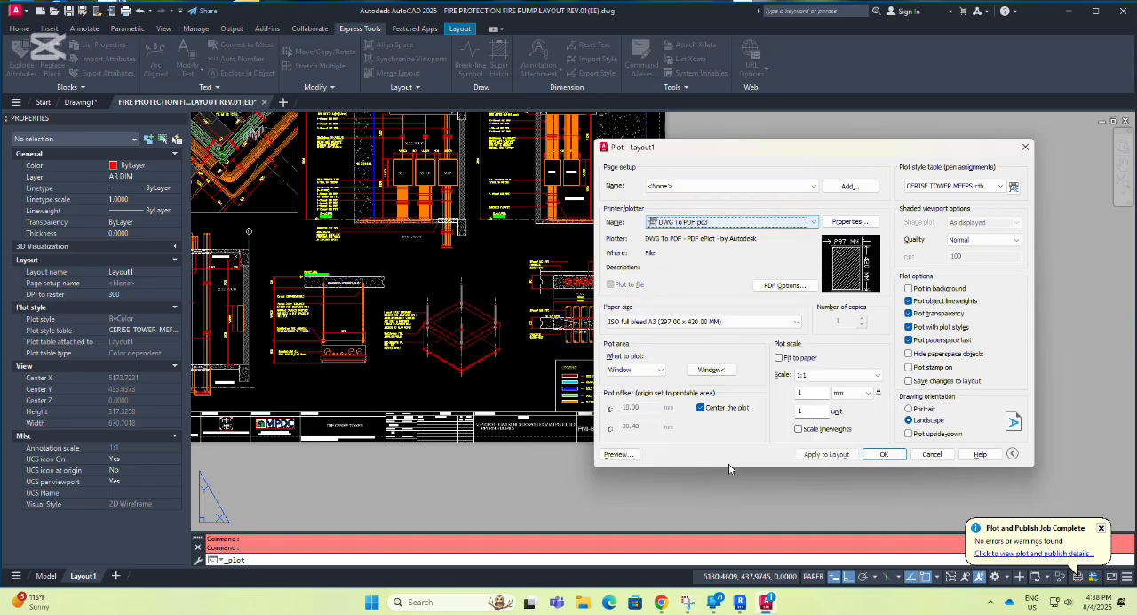
Preview the plot, examine the legend's Fire Protection System color against the other systems, and leave the preview and the Plot dialog.
left_click(628, 458)
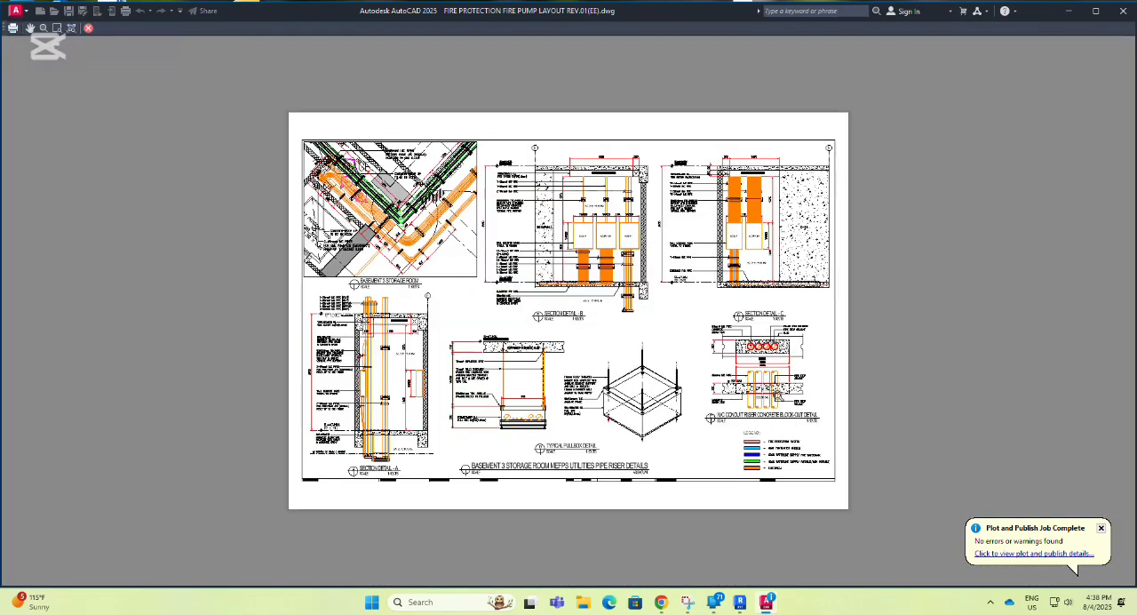
scroll(767, 453, "up", 6)
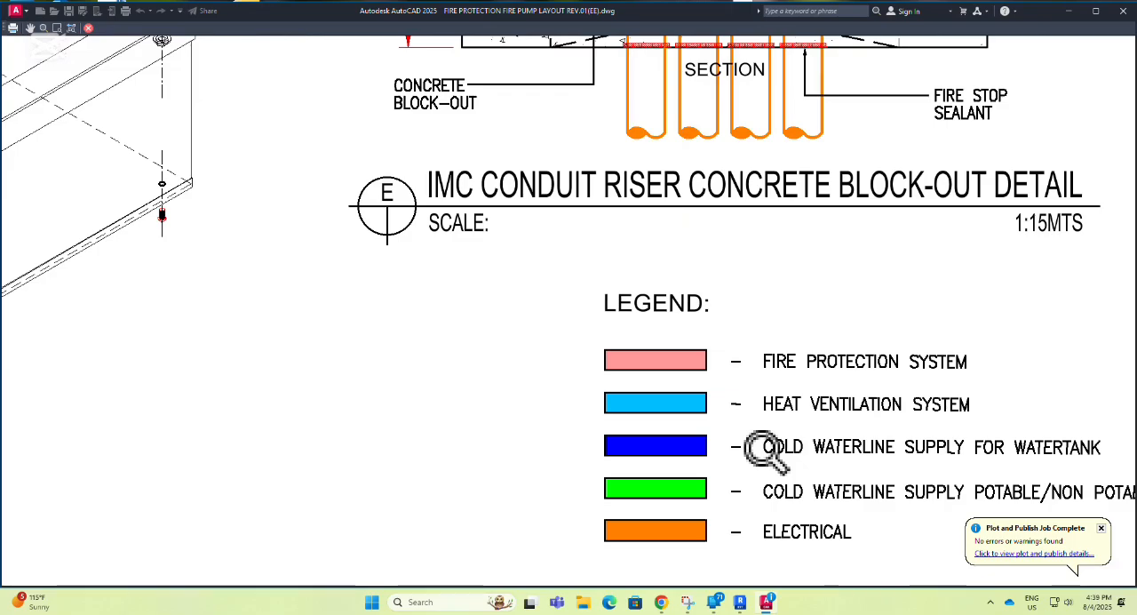
scroll(520, 340, "down", 4)
scroll(624, 381, "up", 6)
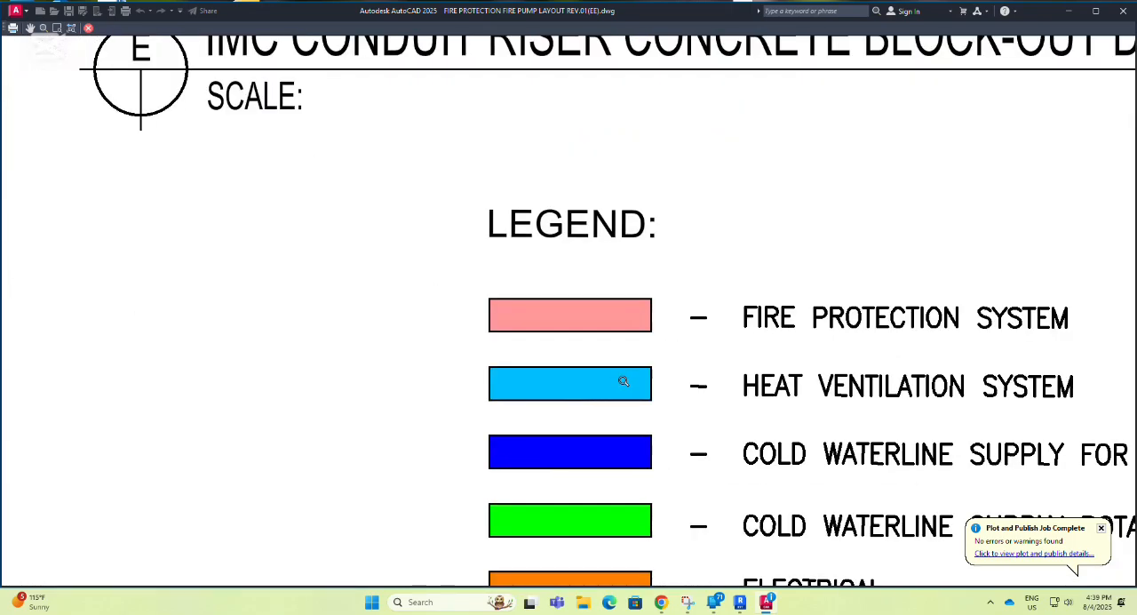
scroll(521, 360, "down", 5)
middle_click_drag(606, 412, 638, 414)
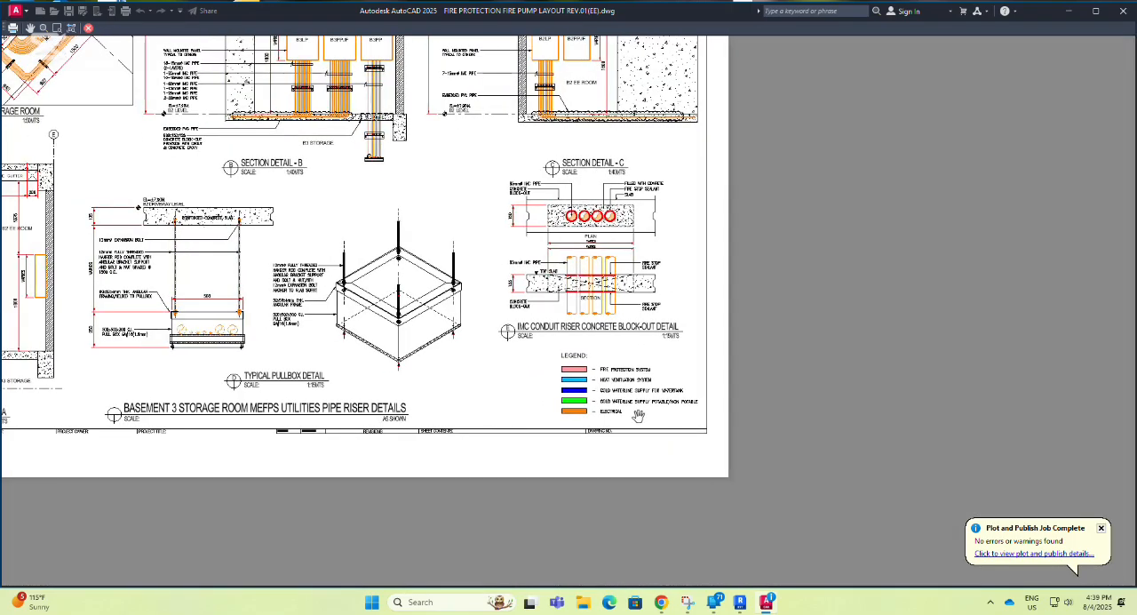
scroll(620, 408, "up", 3)
scroll(580, 366, "down", 6)
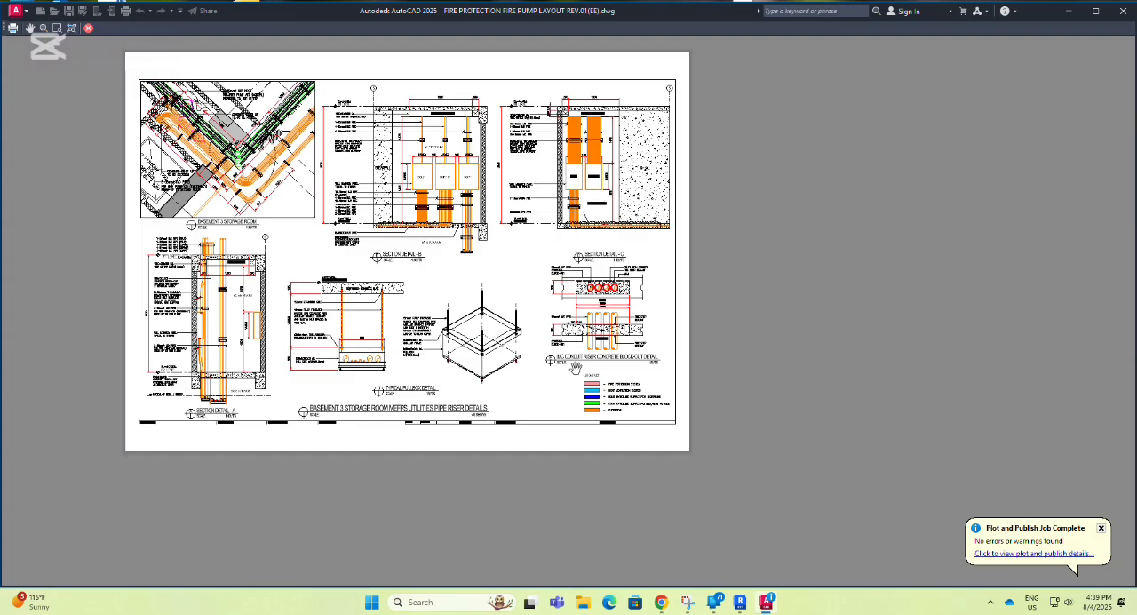
key("Escape")
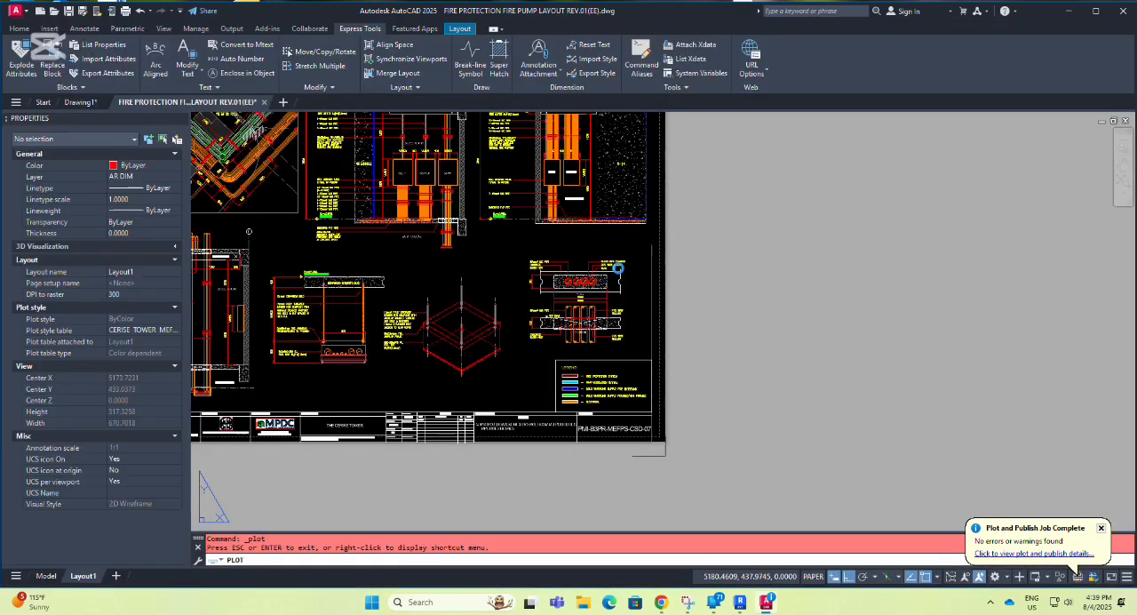
key("Escape")
middle_click_drag(314, 300, 590, 374)
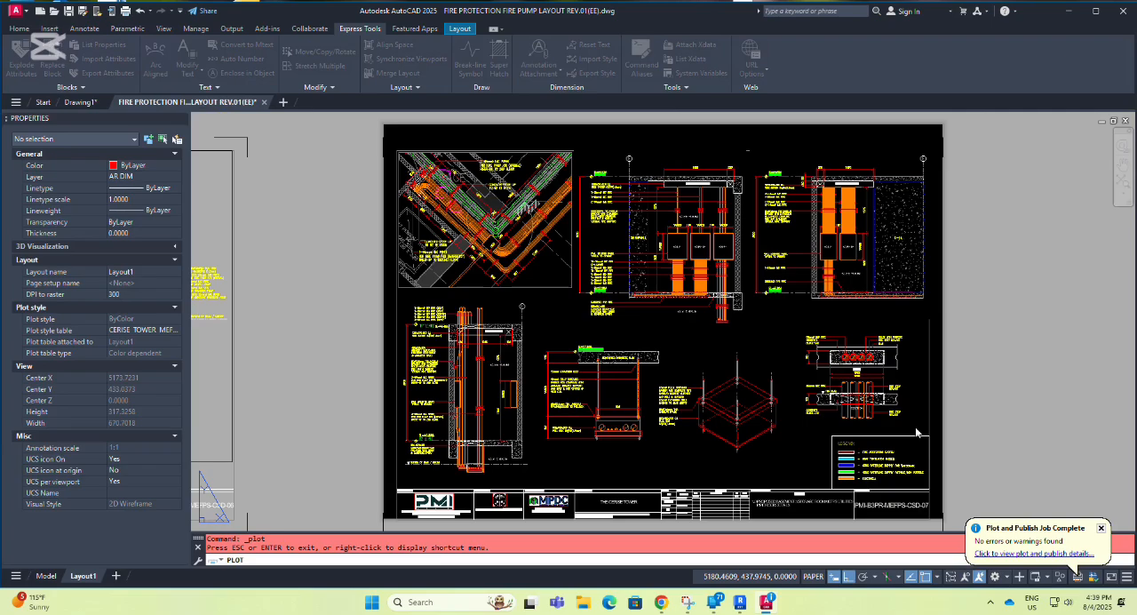
key("Escape")
Clear the text selection beside the legend and inspect the legend's color swatches up close.
scroll(888, 426, "up", 3)
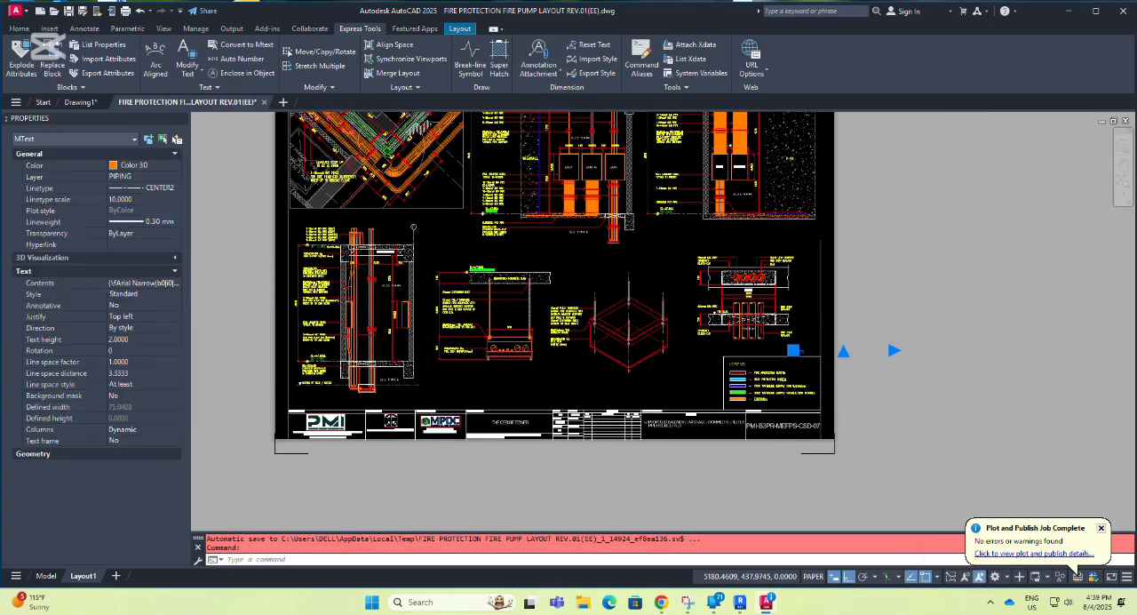
key("Escape")
scroll(786, 406, "up", 4)
middle_click_drag(756, 380, 563, 373)
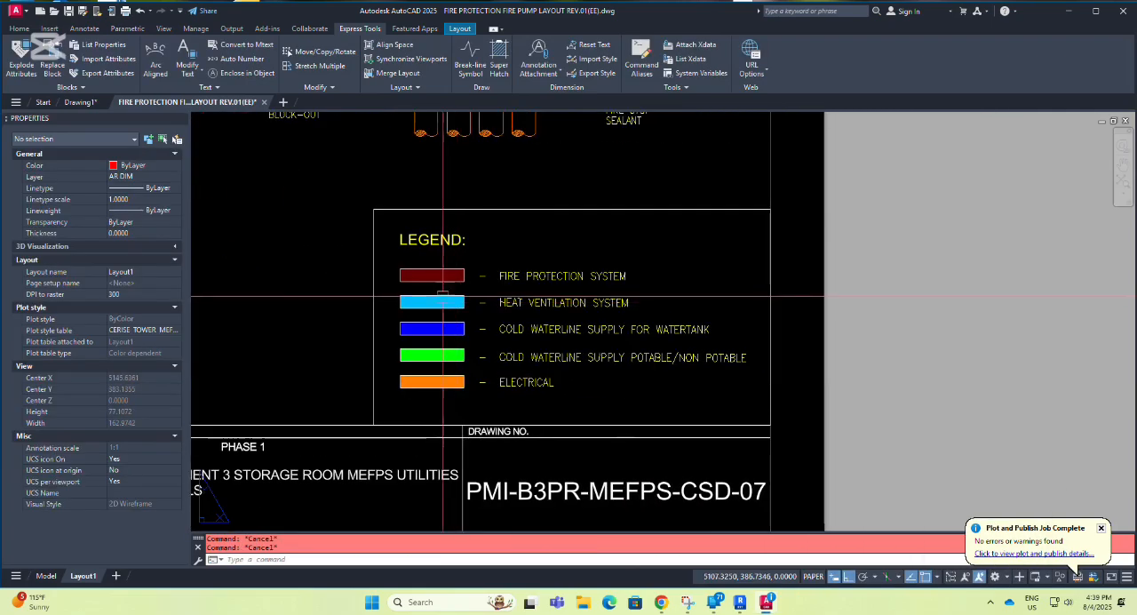
Activate the legend viewport and inspect the Fire Protection System swatch's hatch properties, including its transparency, and clear the selection.
scroll(441, 282, "up", 4)
left_click(456, 270)
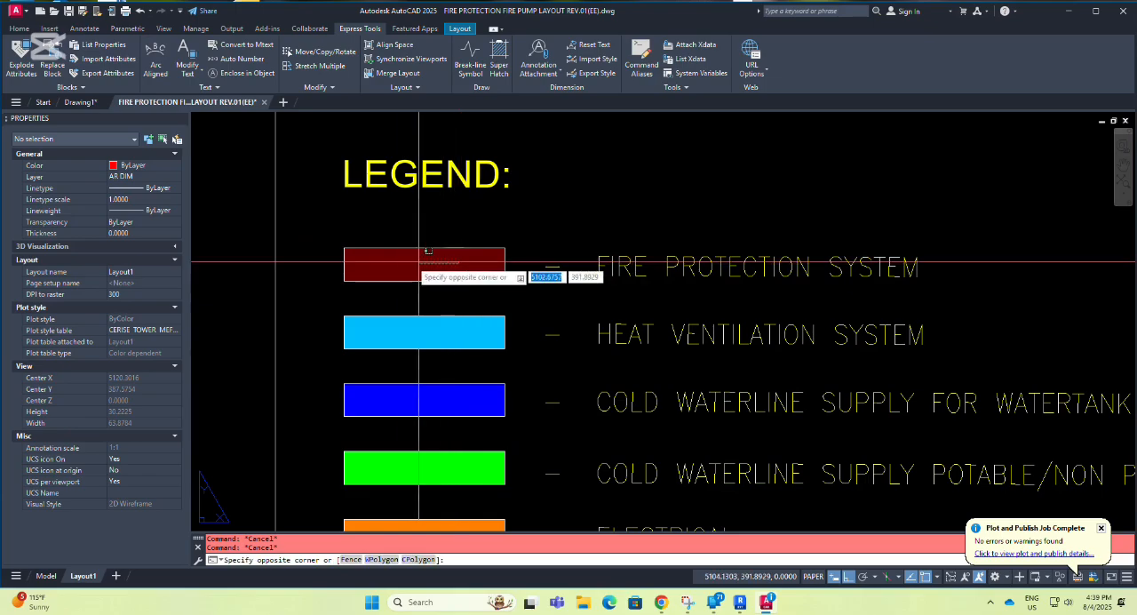
key("Escape")
double_click(465, 222)
left_click(451, 265)
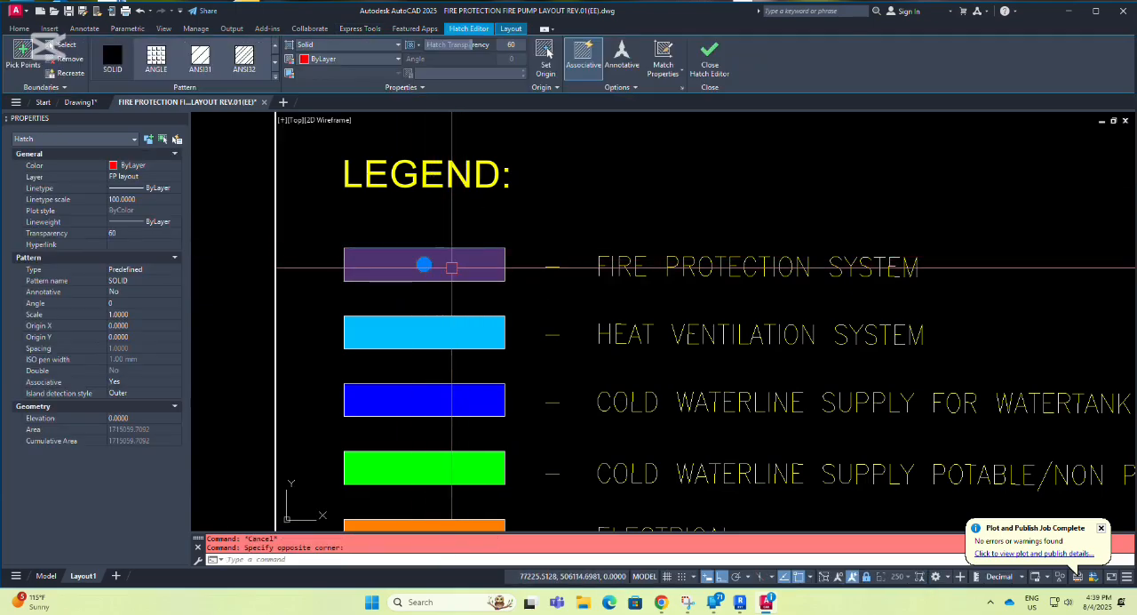
key("Escape")
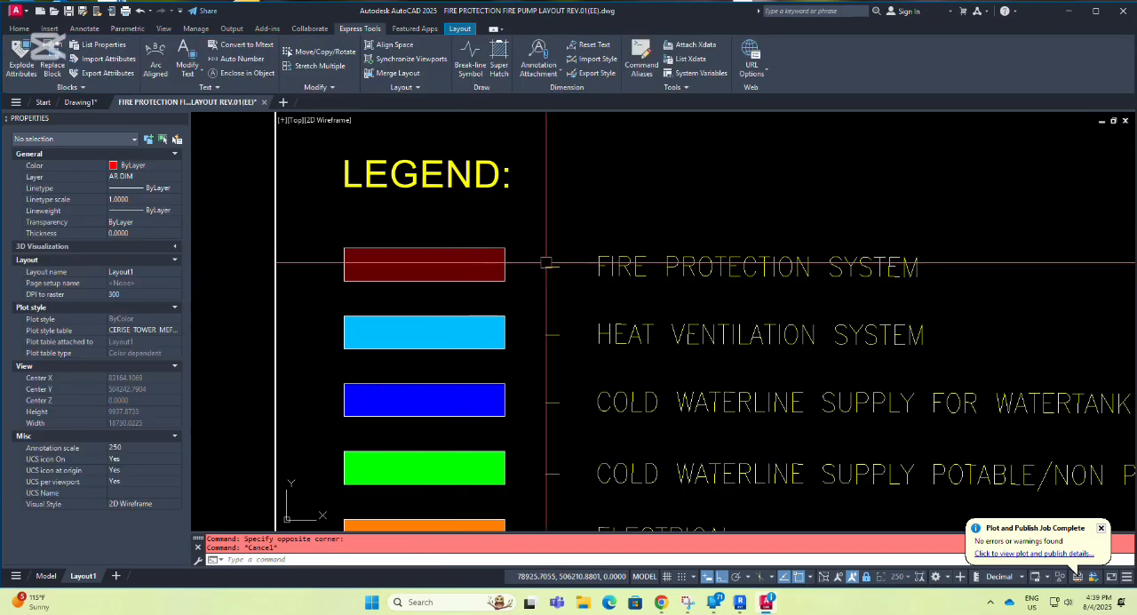
Review the layer colors in the Layer Properties Manager, including the FP layout layer, and close it.
scroll(543, 266, "down", 3)
scroll(613, 313, "down", 3)
scroll(614, 313, "up", 1)
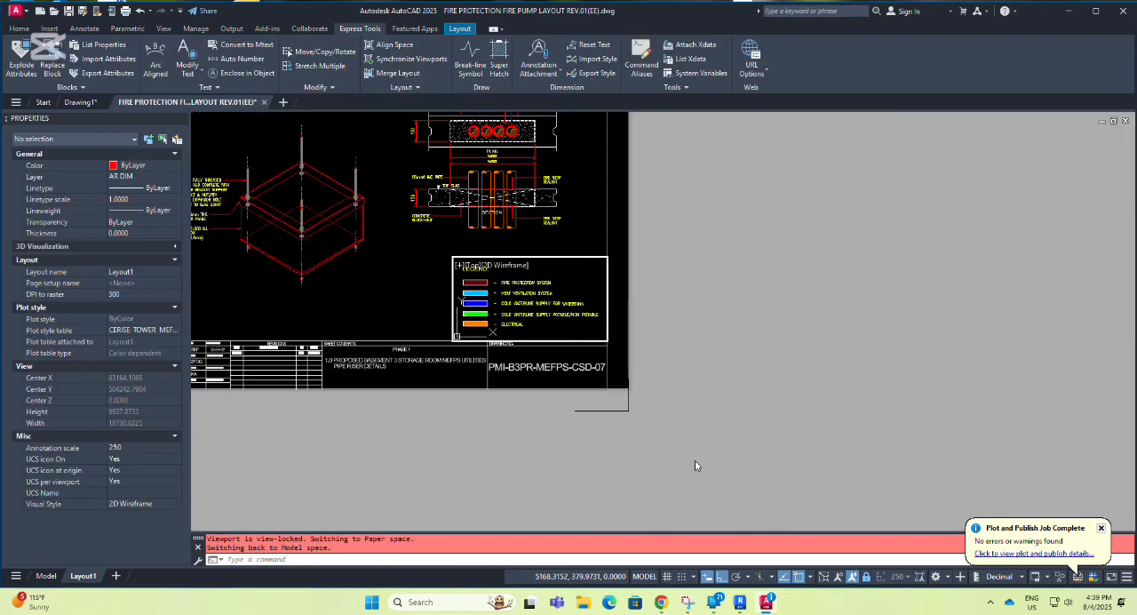
scroll(533, 322, "up", 4)
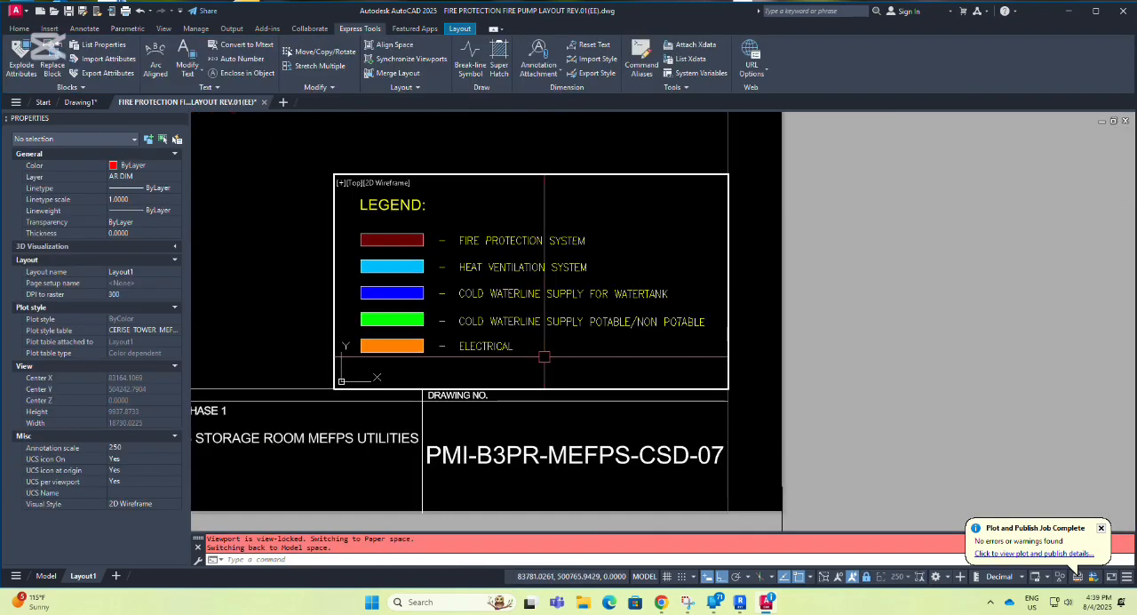
type("A")
key("Return")
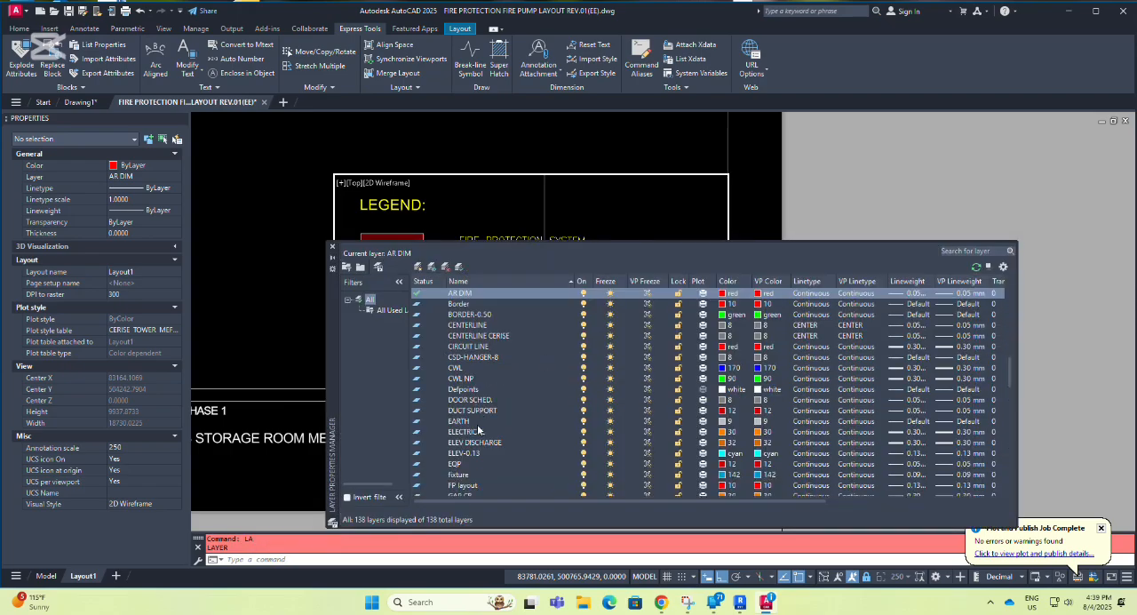
scroll(478, 429, "up", 3)
scroll(479, 448, "down", 5)
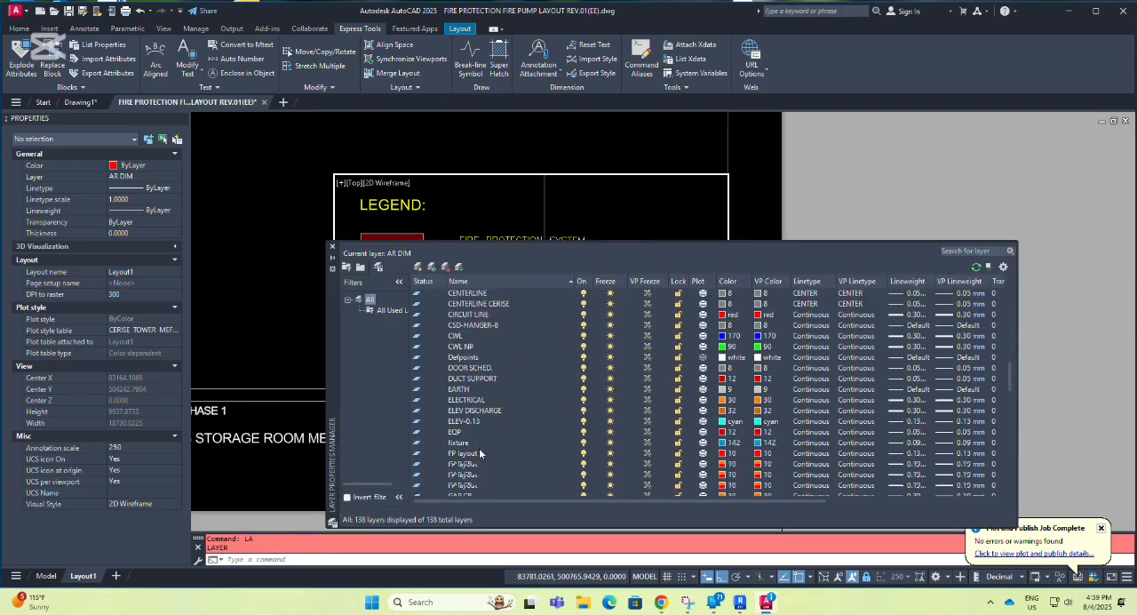
left_click(333, 248)
scroll(464, 262, "down", 4)
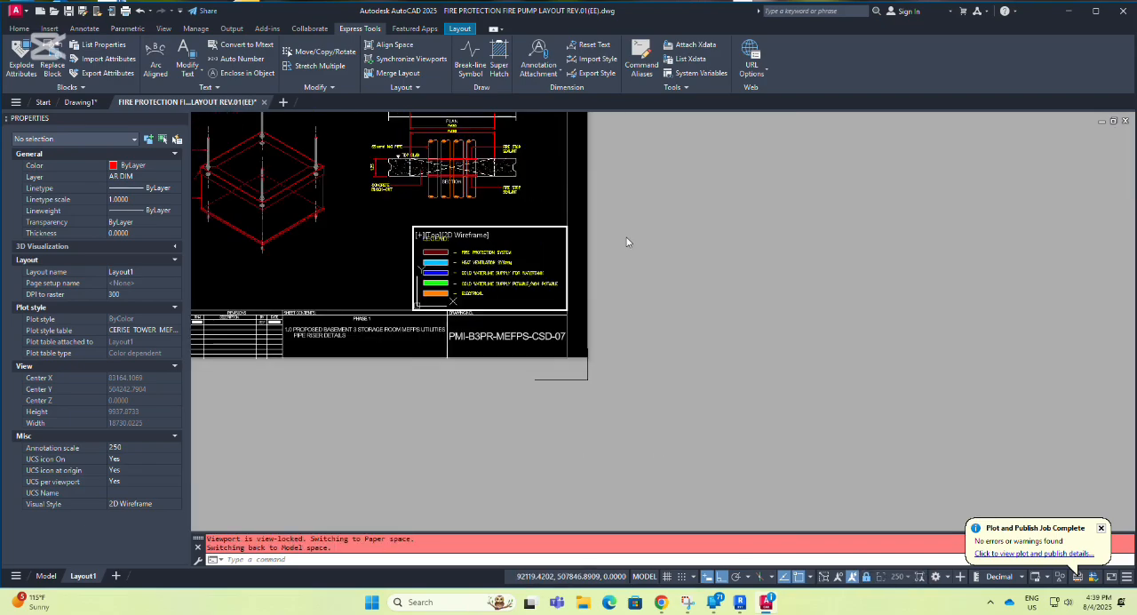
Open the Plot dialog for Layout1, check the Color 10 plot style in CERISE TOWER MEFPS.ctb, and save and close the table.
key("ctrl+p")
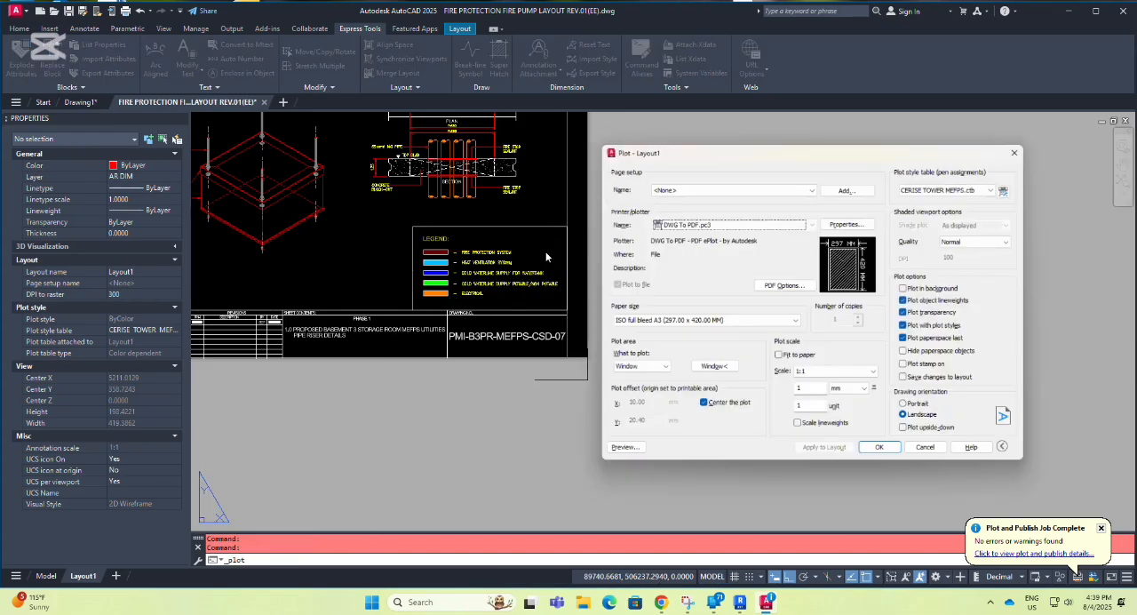
left_click(1014, 186)
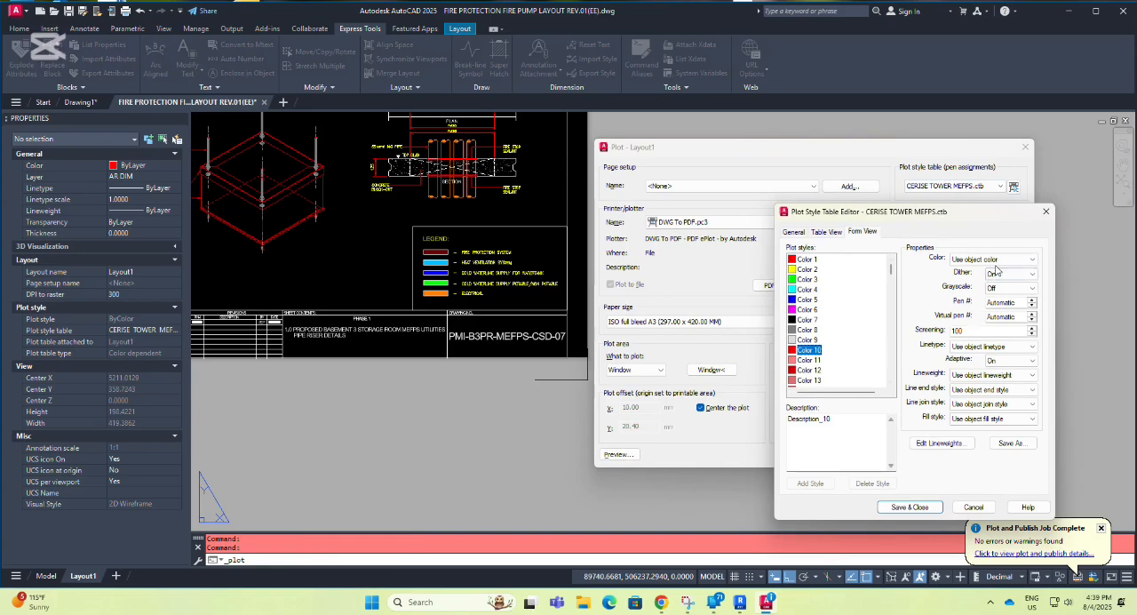
left_click(895, 510)
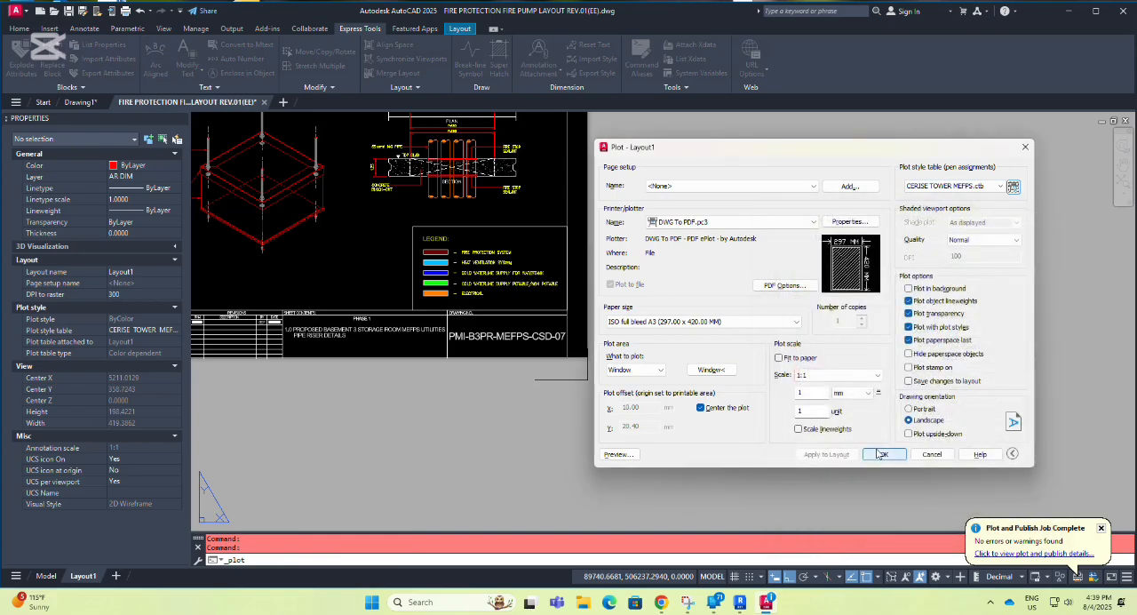
Preview the Layout1 plot, examine the legend's Fire Protection System swatch against the other colors, and leave the preview and the Plot dialog.
left_click(618, 453)
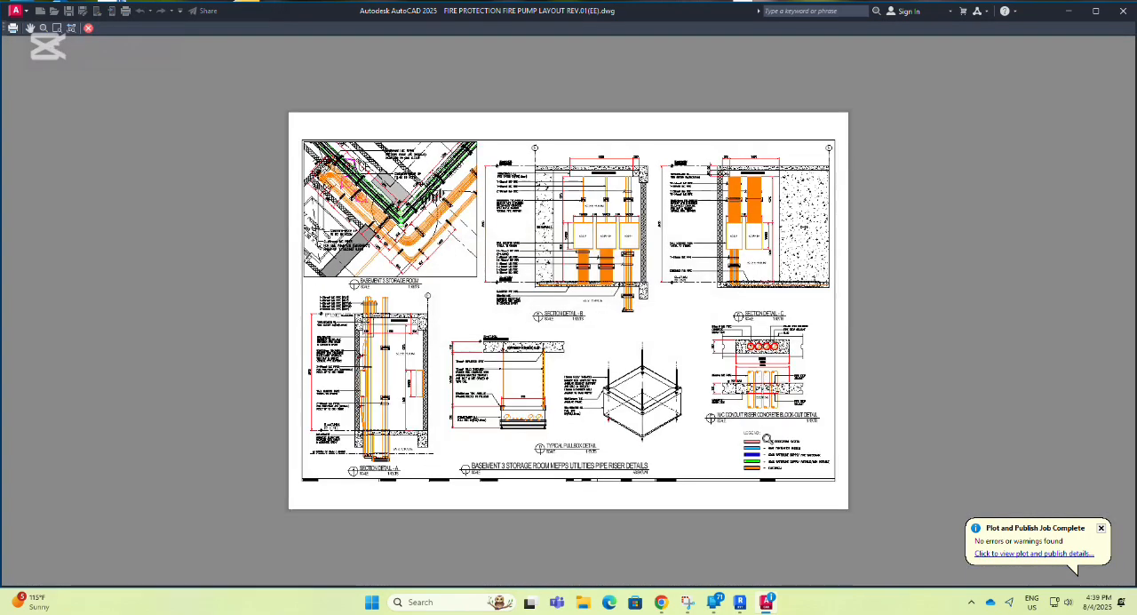
scroll(771, 478, "up", 2)
scroll(782, 462, "up", 6)
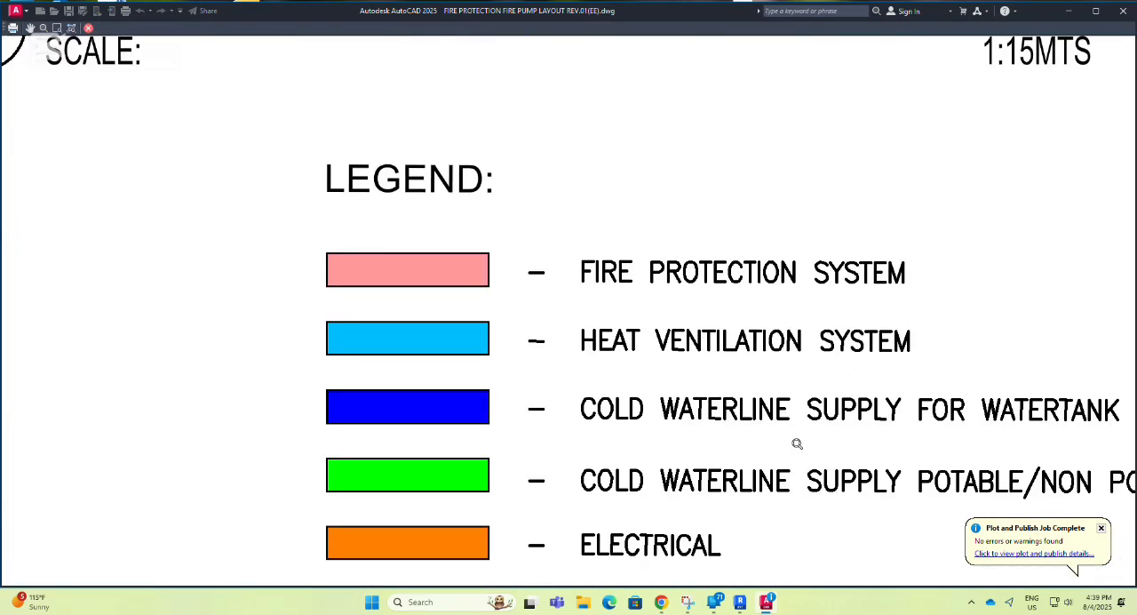
scroll(626, 305, "down", 4)
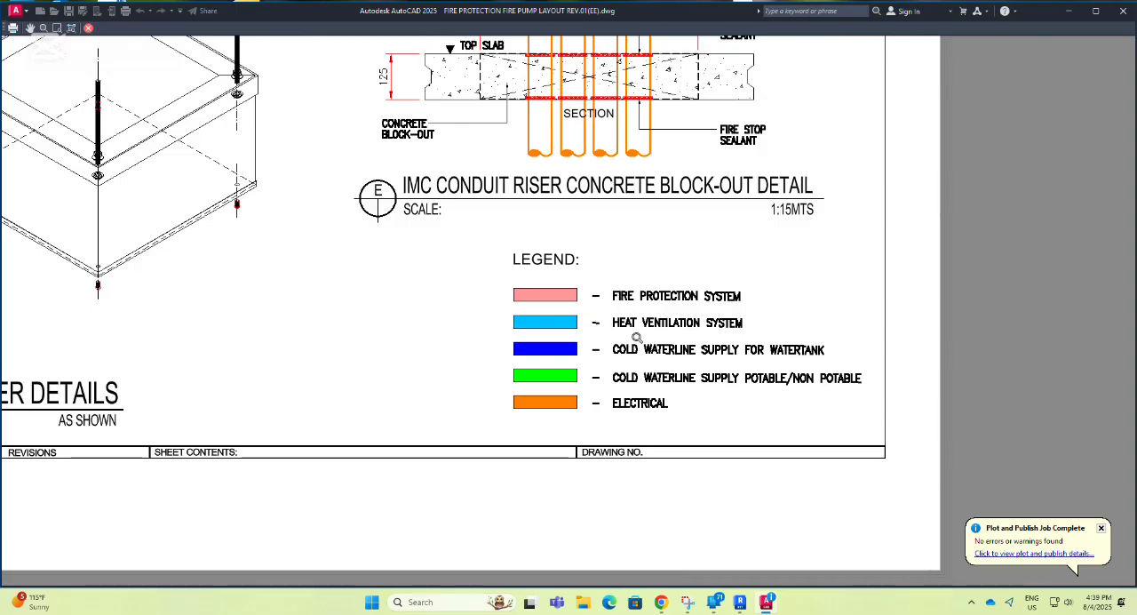
scroll(542, 299, "up", 4)
scroll(564, 307, "down", 4)
scroll(573, 309, "up", 4)
scroll(628, 349, "down", 8)
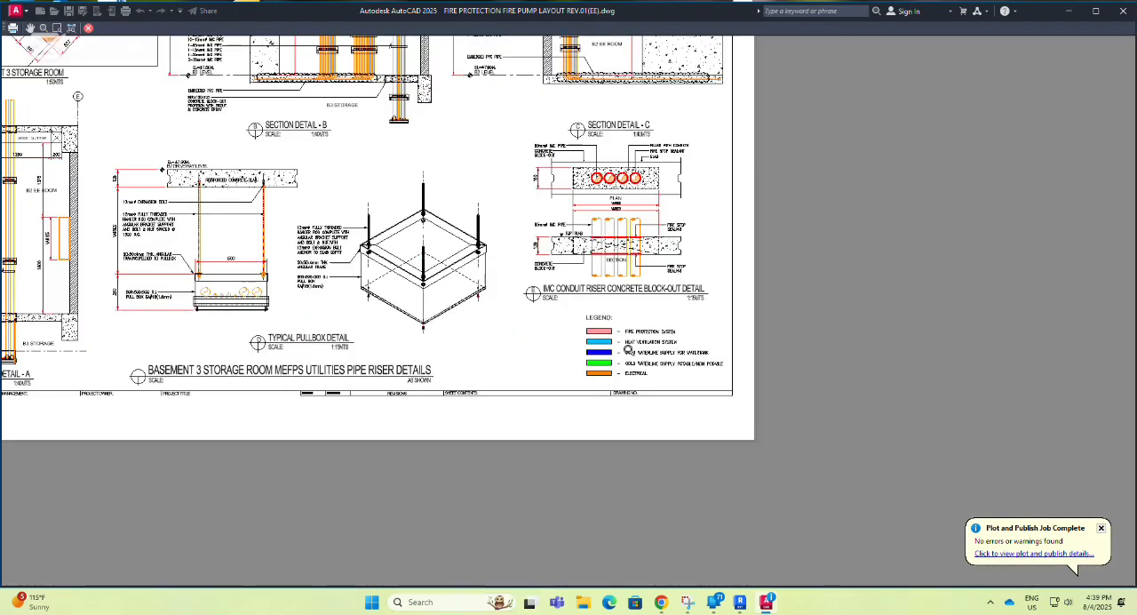
scroll(603, 264, "up", 6)
scroll(604, 268, "down", 2)
scroll(601, 413, "up", 2)
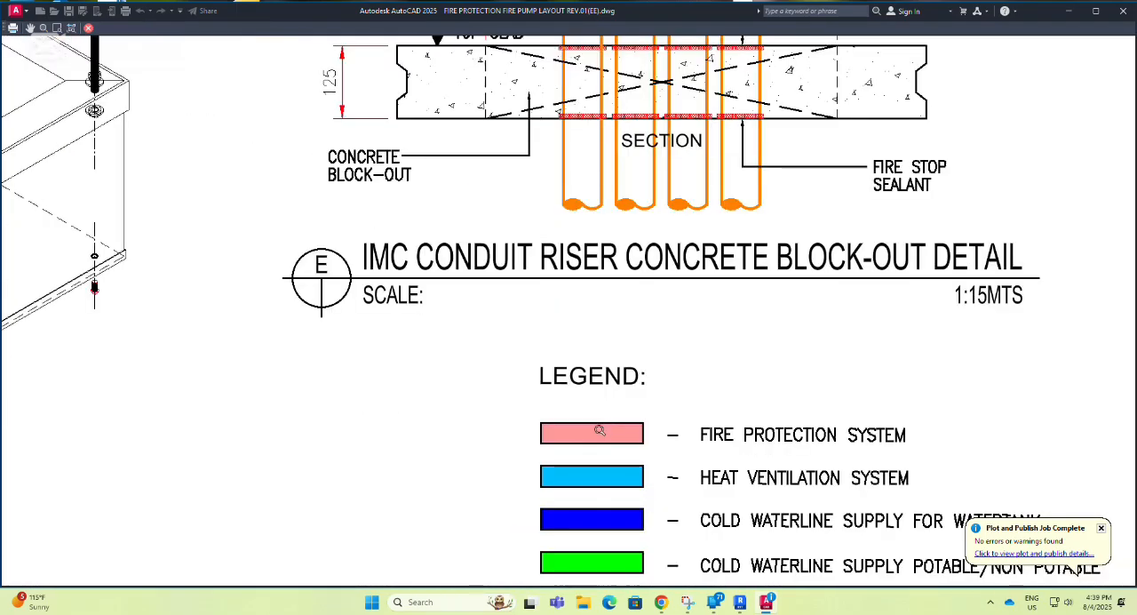
scroll(590, 387, "down", 4)
scroll(591, 387, "down", 2)
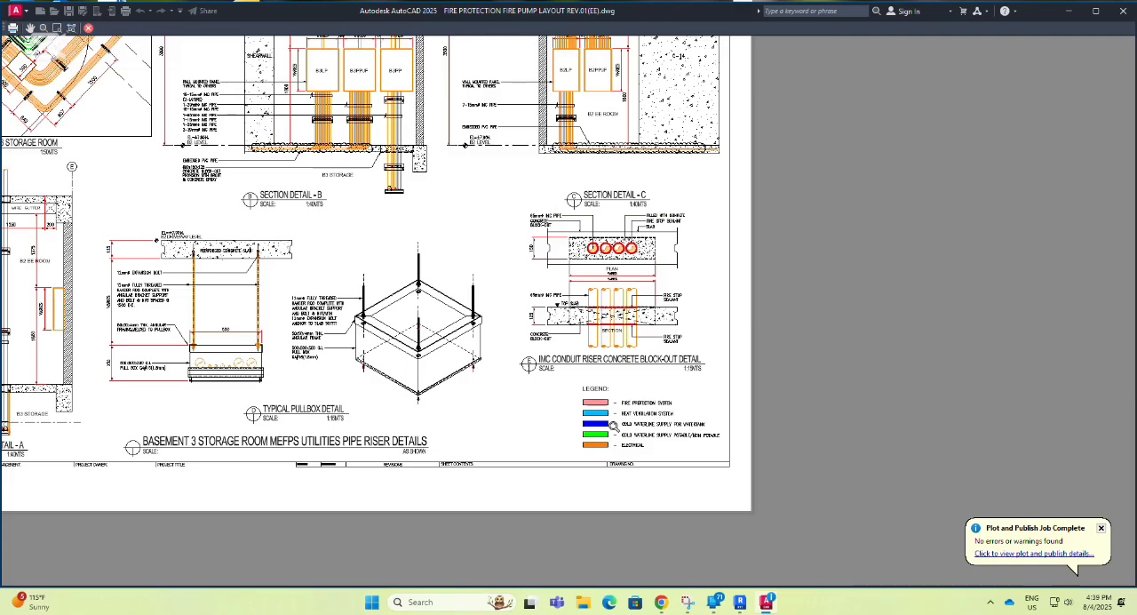
key("Escape")
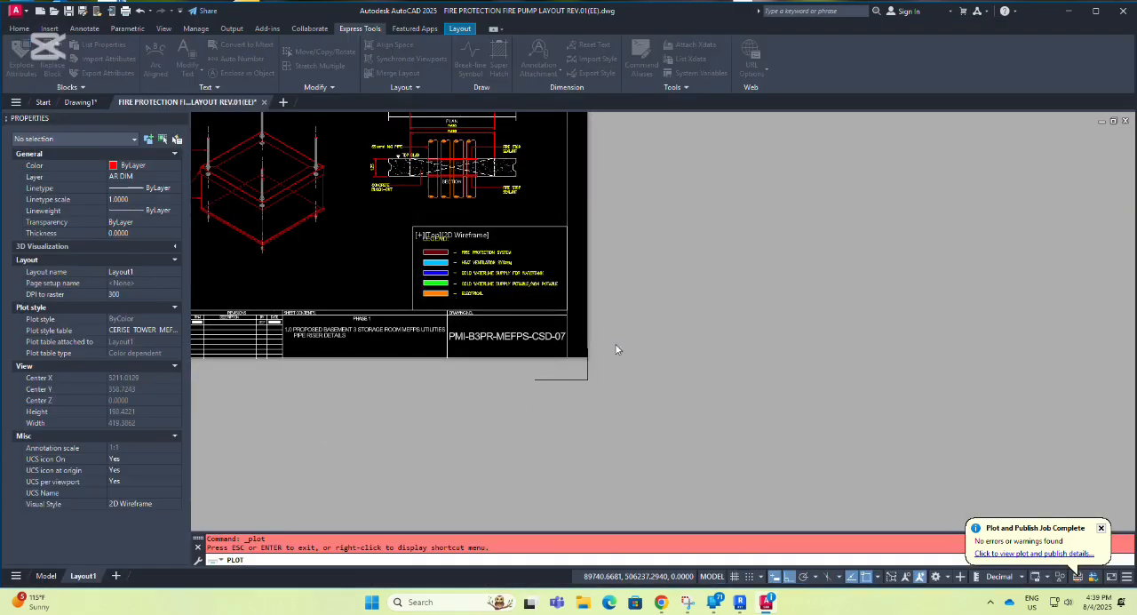
key("Escape")
key("Escape")
key("Escape")
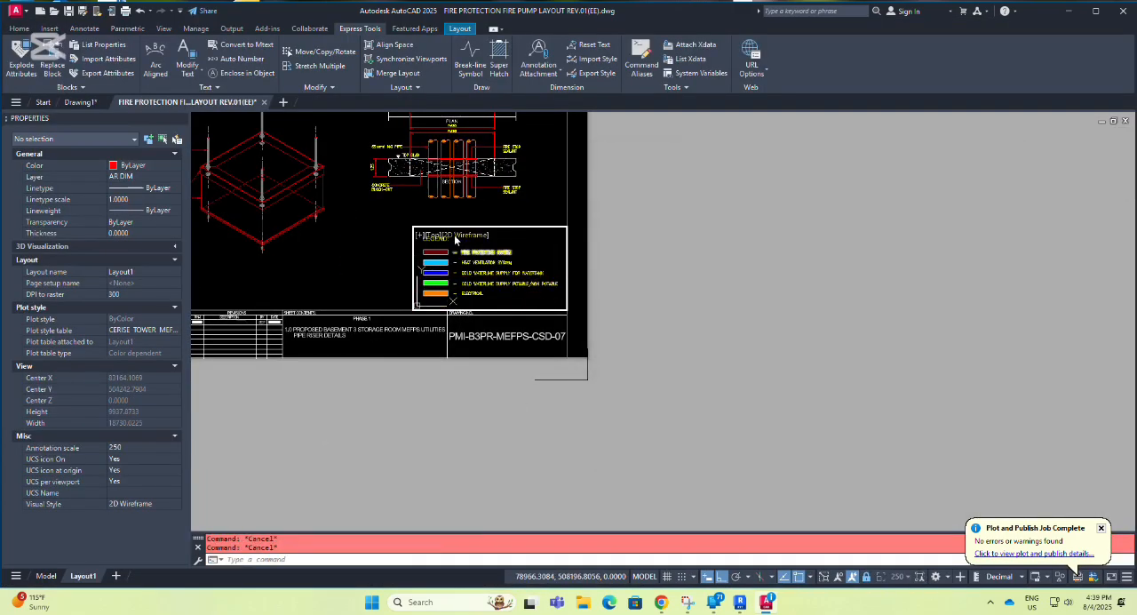
Select the Fire Protection System swatch's hatch in the legend again and check its transparency value.
scroll(455, 237, "up", 5)
scroll(433, 266, "up", 4)
left_click(325, 347)
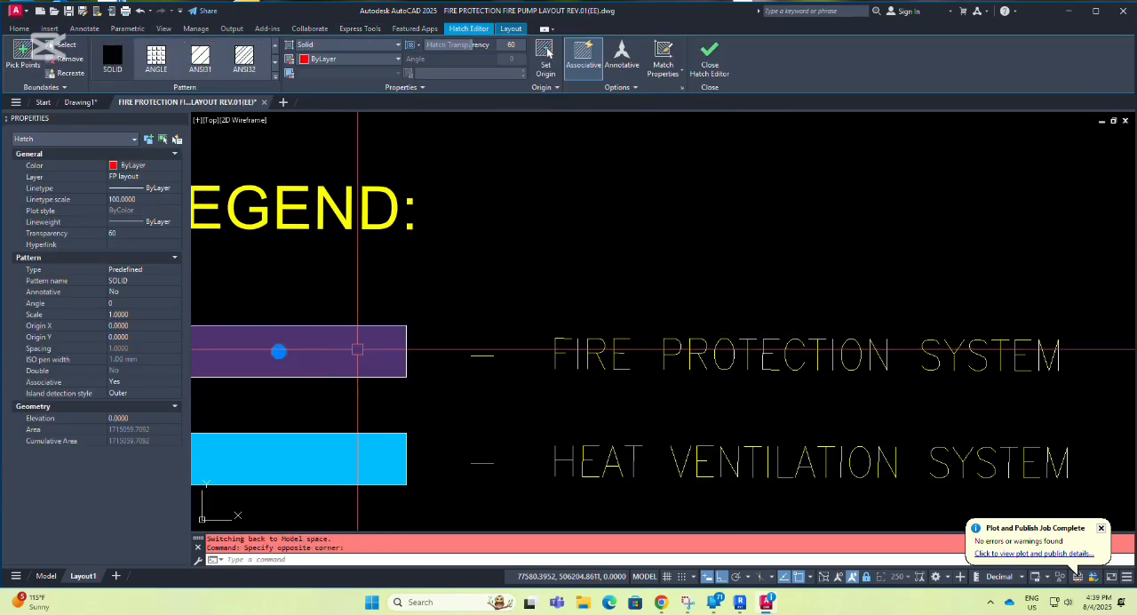
scroll(664, 264, "down", 2)
scroll(662, 475, "down", 6)
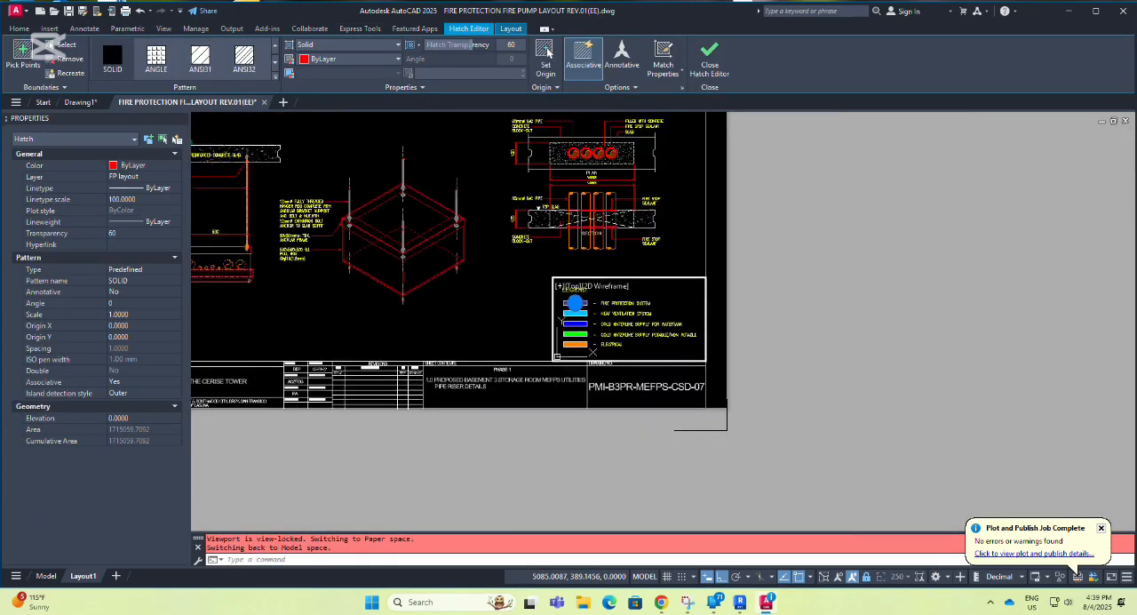
Switch Layout1 from the legend viewport back to paper space and clear the hatch selection.
left_click(644, 577)
key("Escape")
key("Escape")
scroll(768, 371, "down", 2)
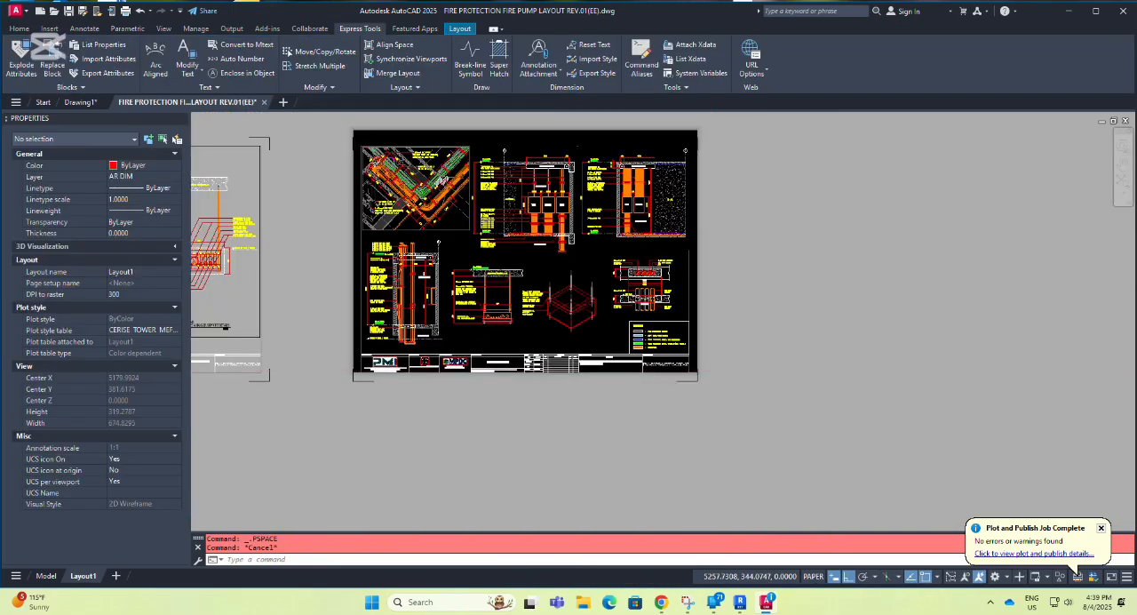
scroll(699, 307, "up", 1)
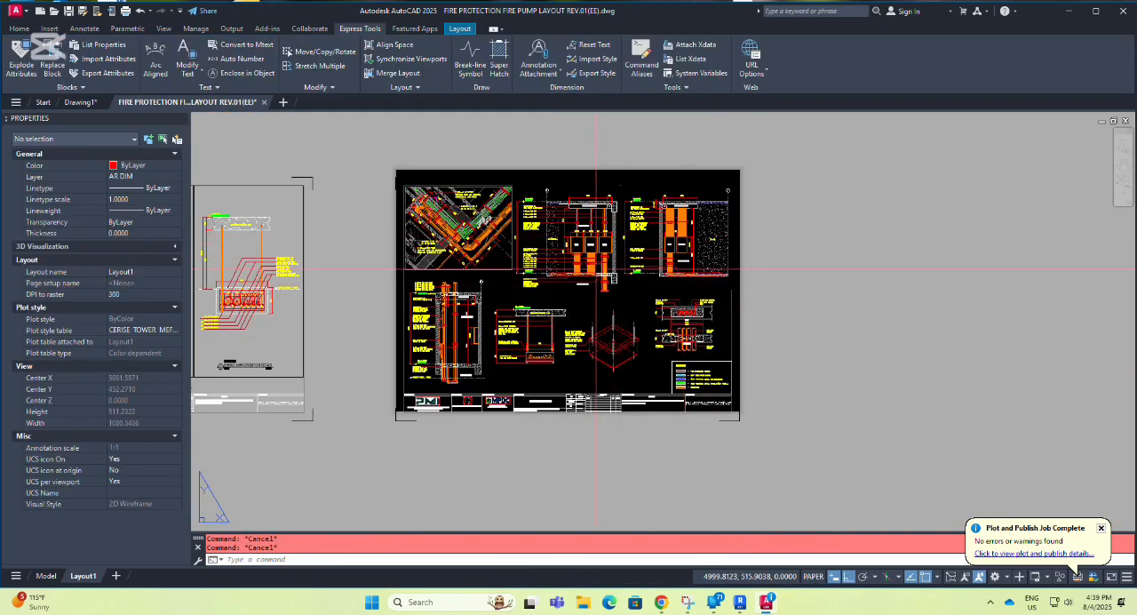
Preview the Layout1 plot, examine the colored pipe runs in the Basement 3 Storage Room plan, and dismiss the plot notification.
key("ctrl+p")
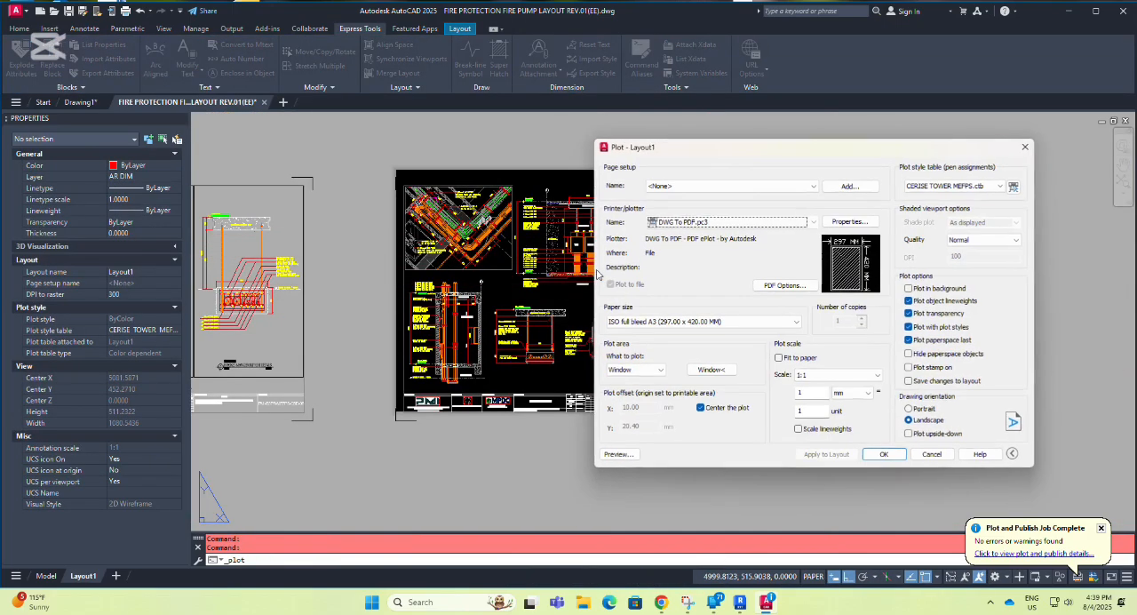
left_click(619, 454)
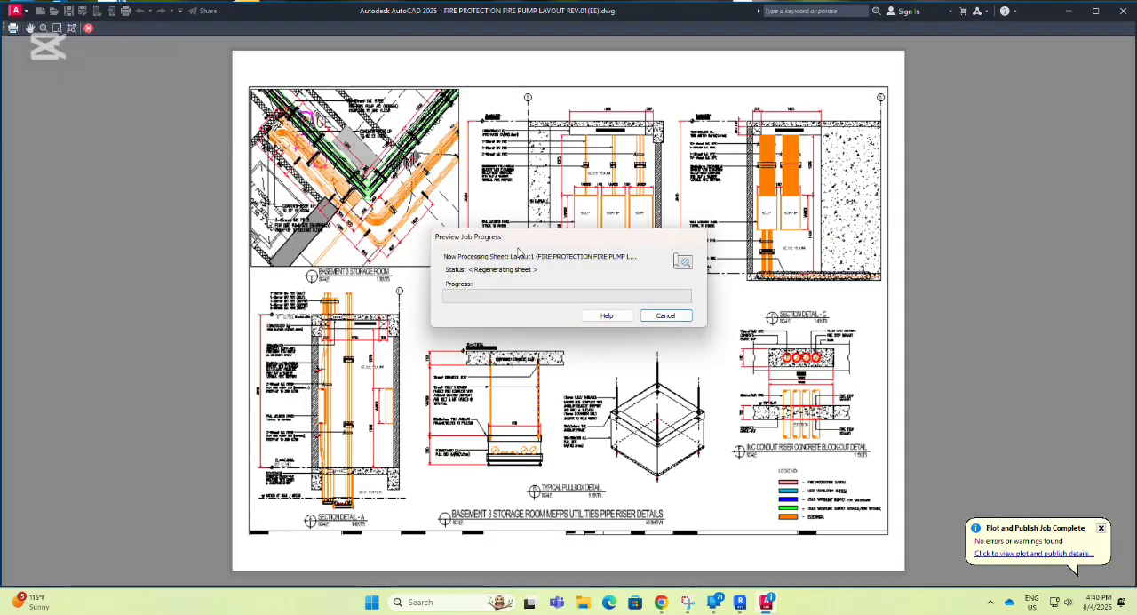
scroll(406, 266, "up", 5)
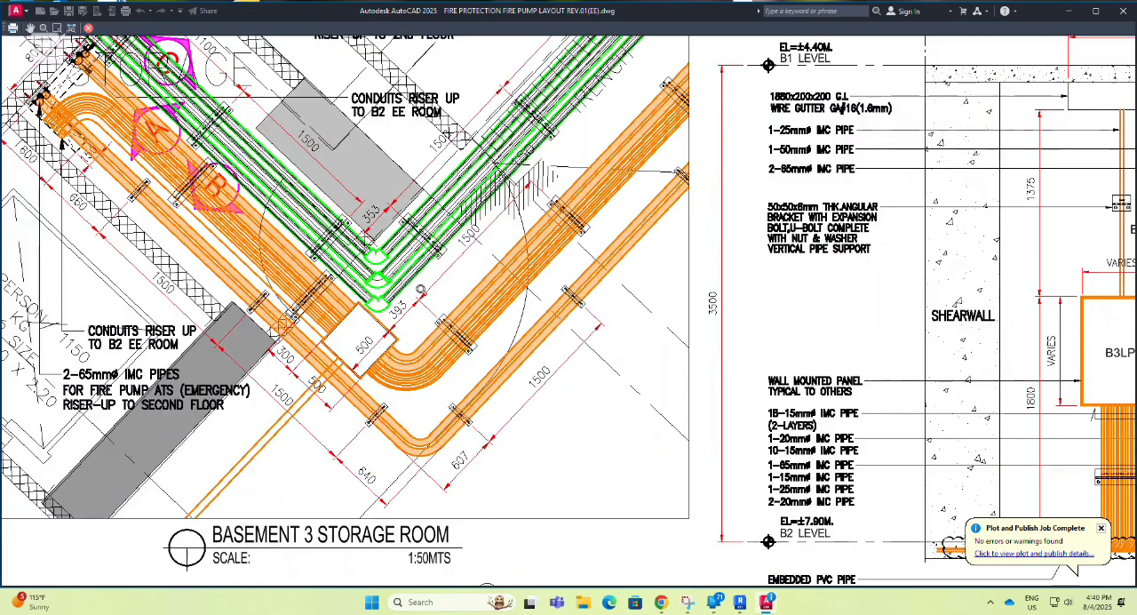
middle_click_drag(422, 290, 531, 342)
scroll(533, 345, "up", 3)
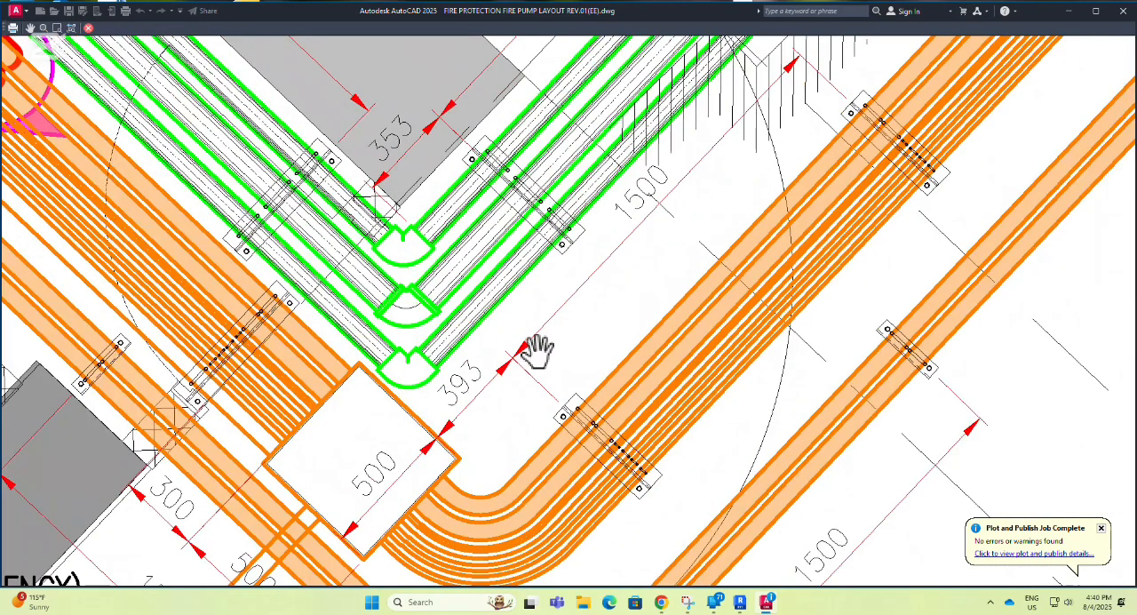
scroll(536, 351, "down", 2)
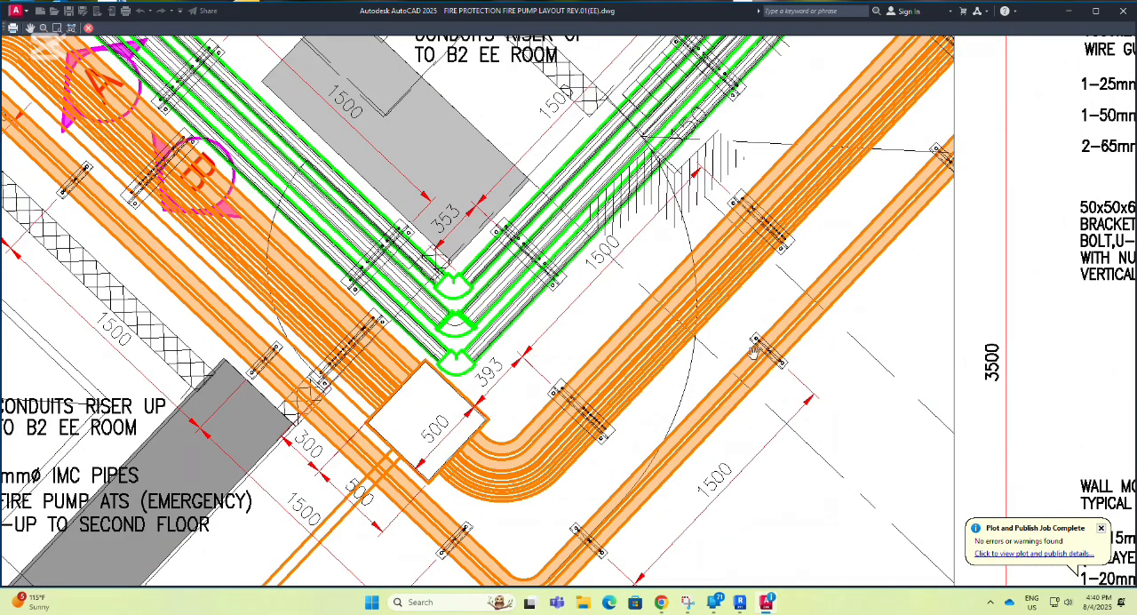
middle_click_drag(807, 358, 826, 370)
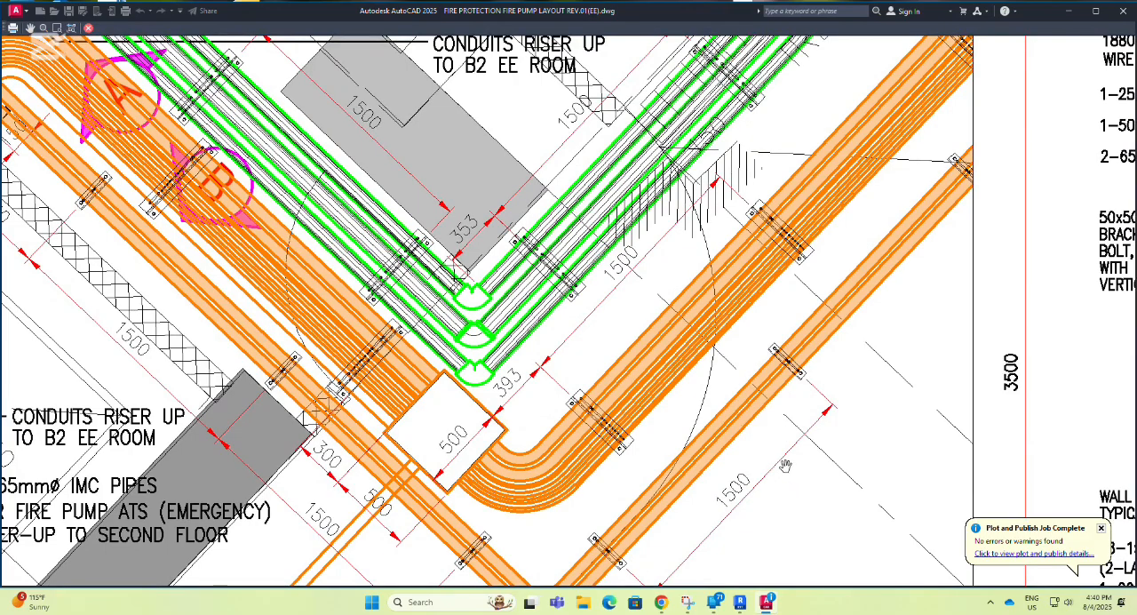
scroll(797, 467, "down", 3)
scroll(801, 461, "up", 3)
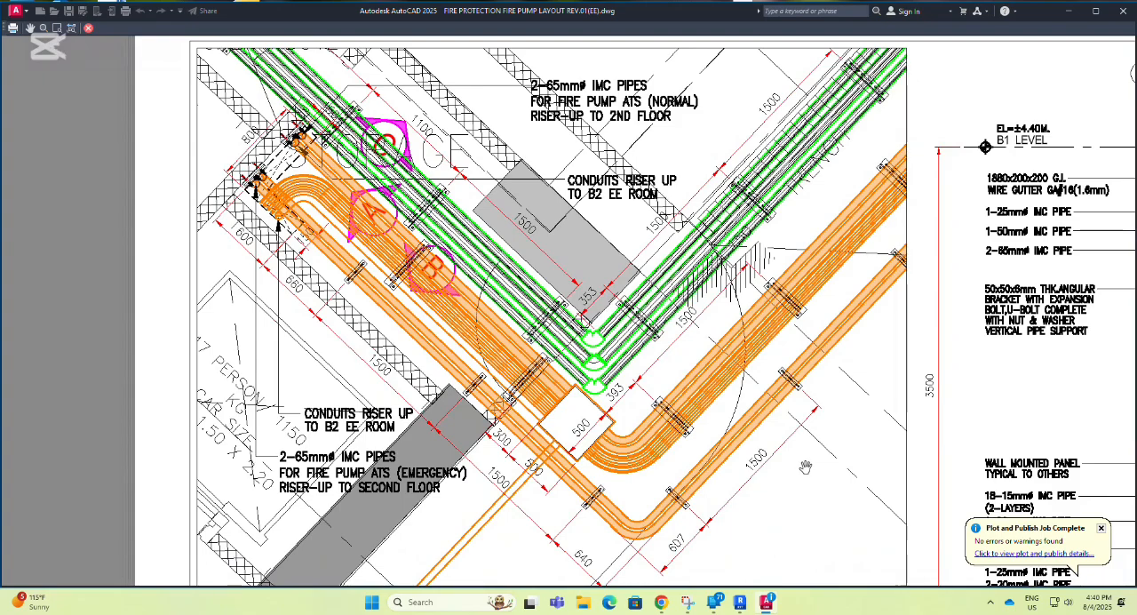
left_click(1100, 529)
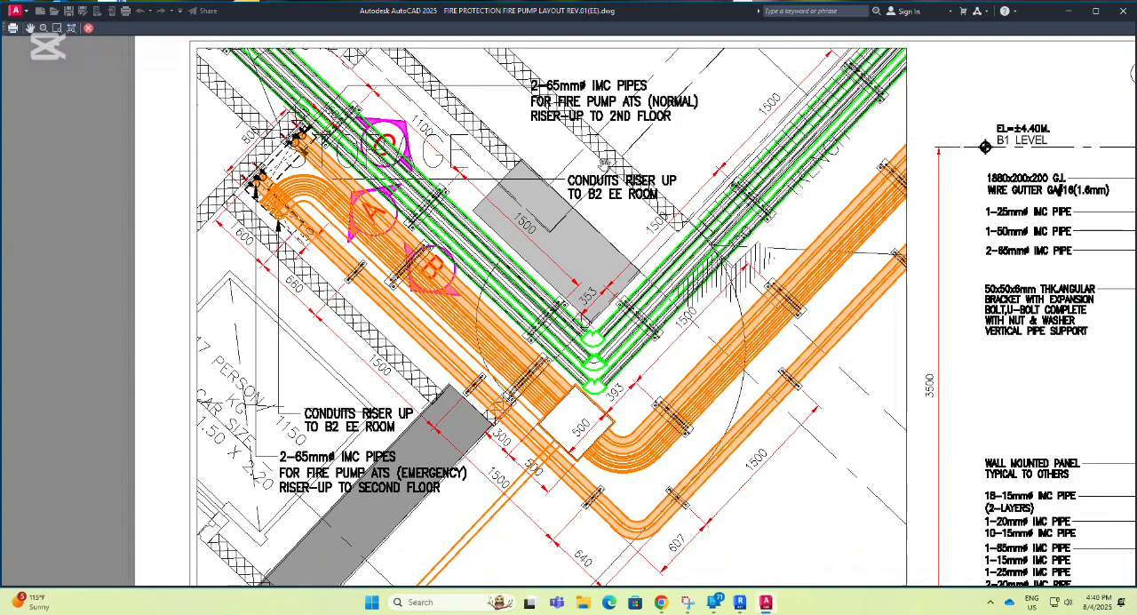